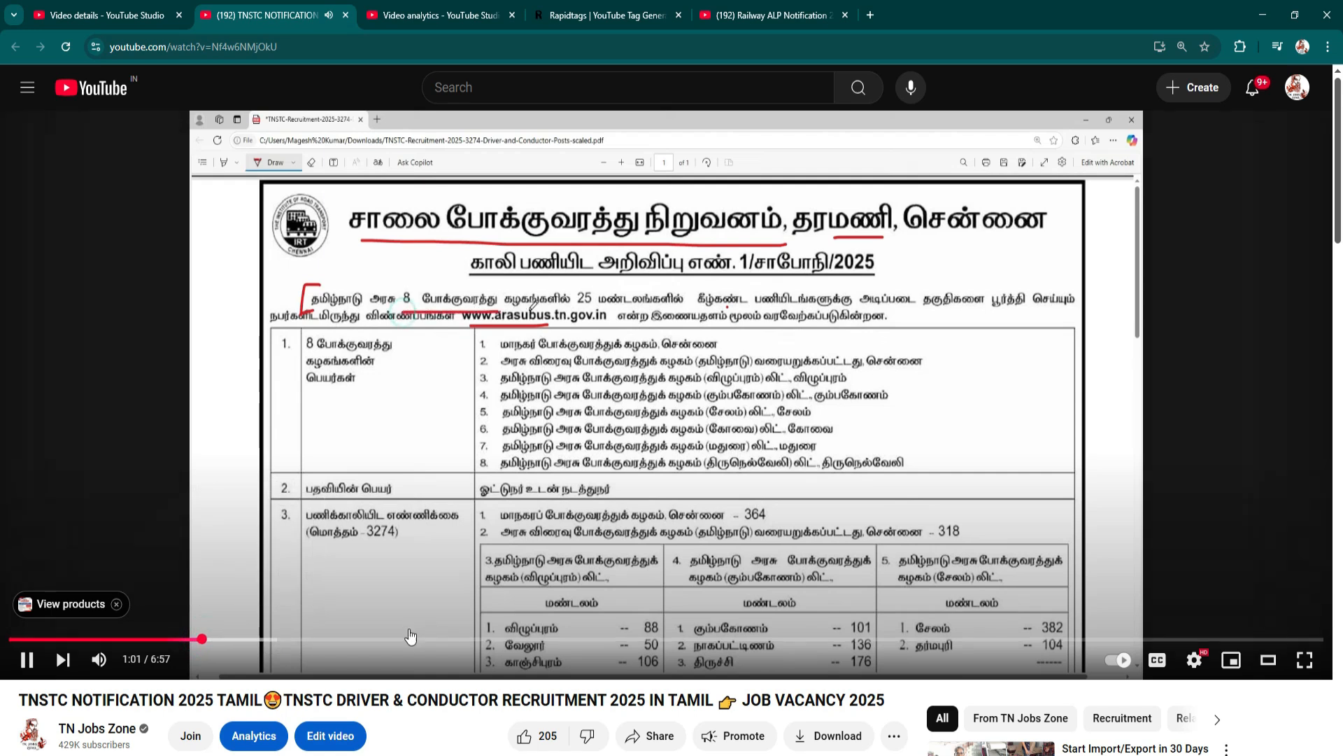
Skip ahead in the TNSTC driver and conductor recruitment notification video.
{"action": "left_click", "coordinate": [243, 640]}
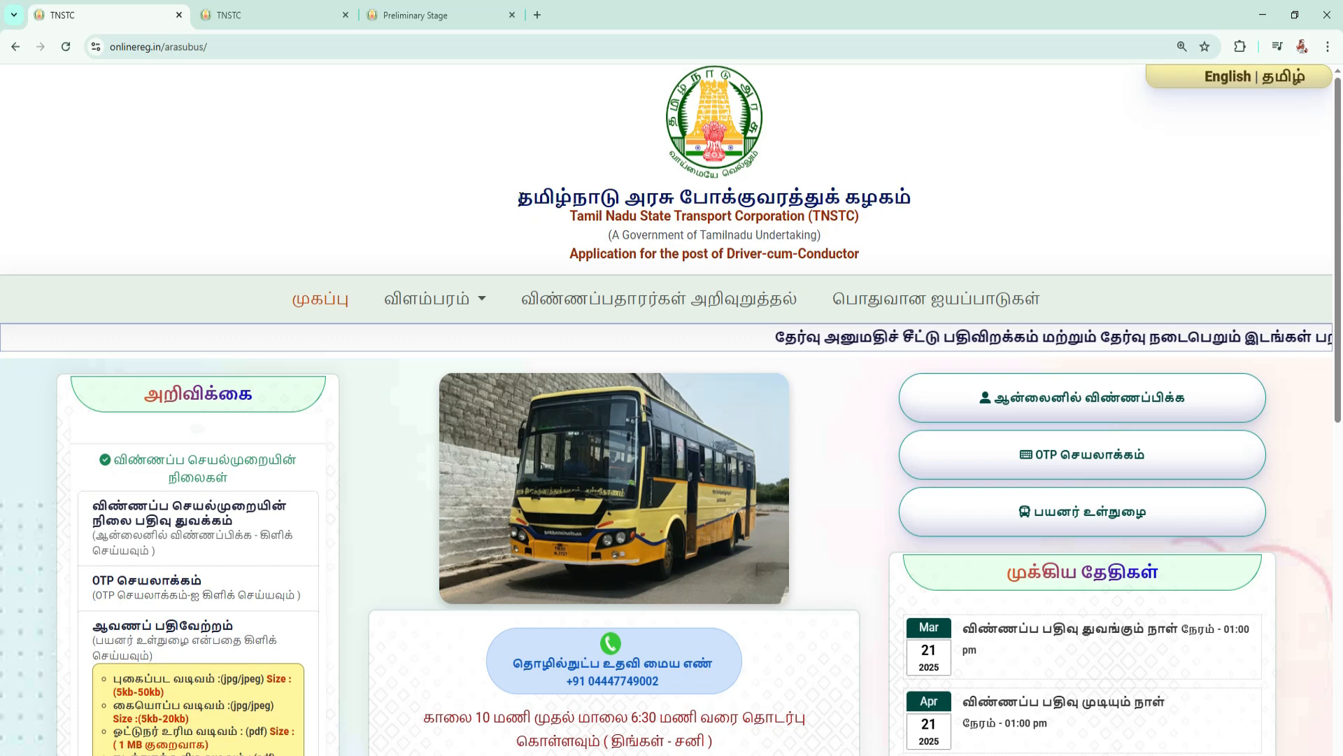
Examine the organisation name, the Driver-cum-Conductor post title and the web address of the TNSTC application site.
{"action": "left_click_drag", "start_coordinate": [519, 198], "coordinate": [959, 216]}
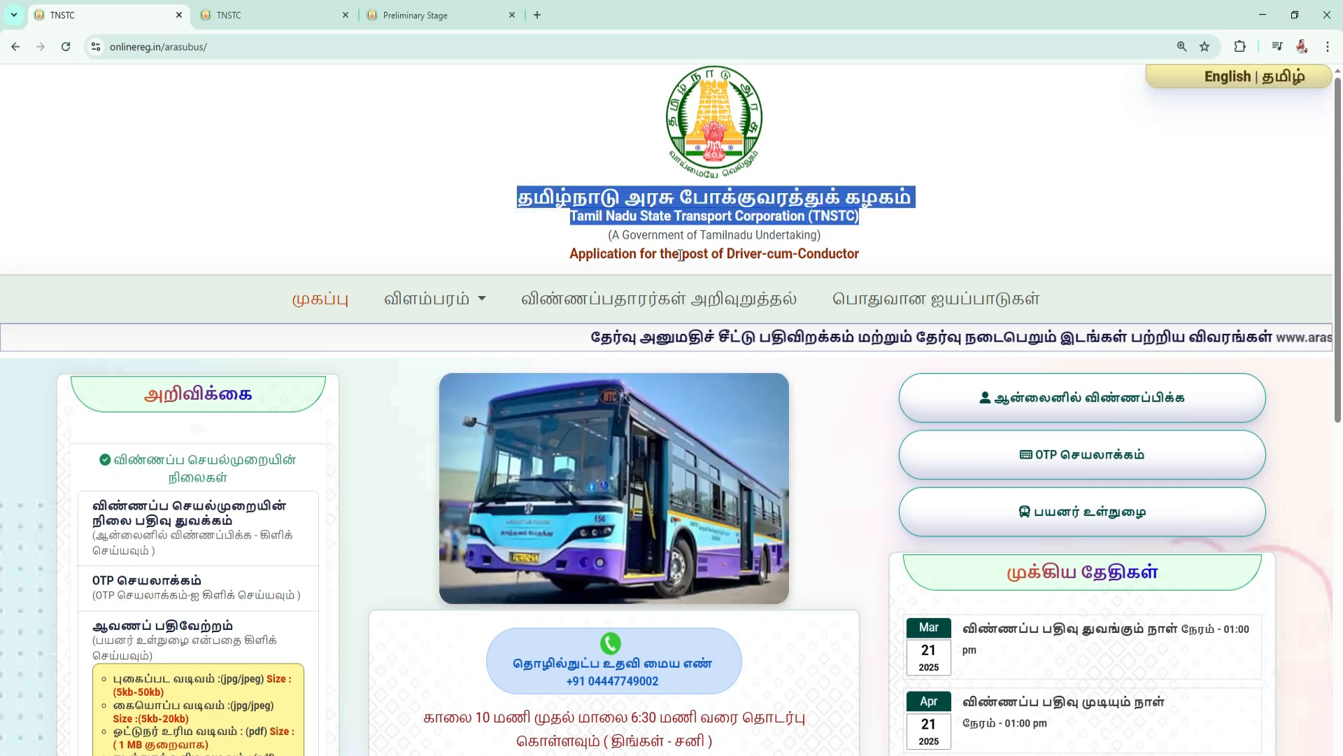
{"action": "left_click_drag", "start_coordinate": [725, 253], "coordinate": [861, 253]}
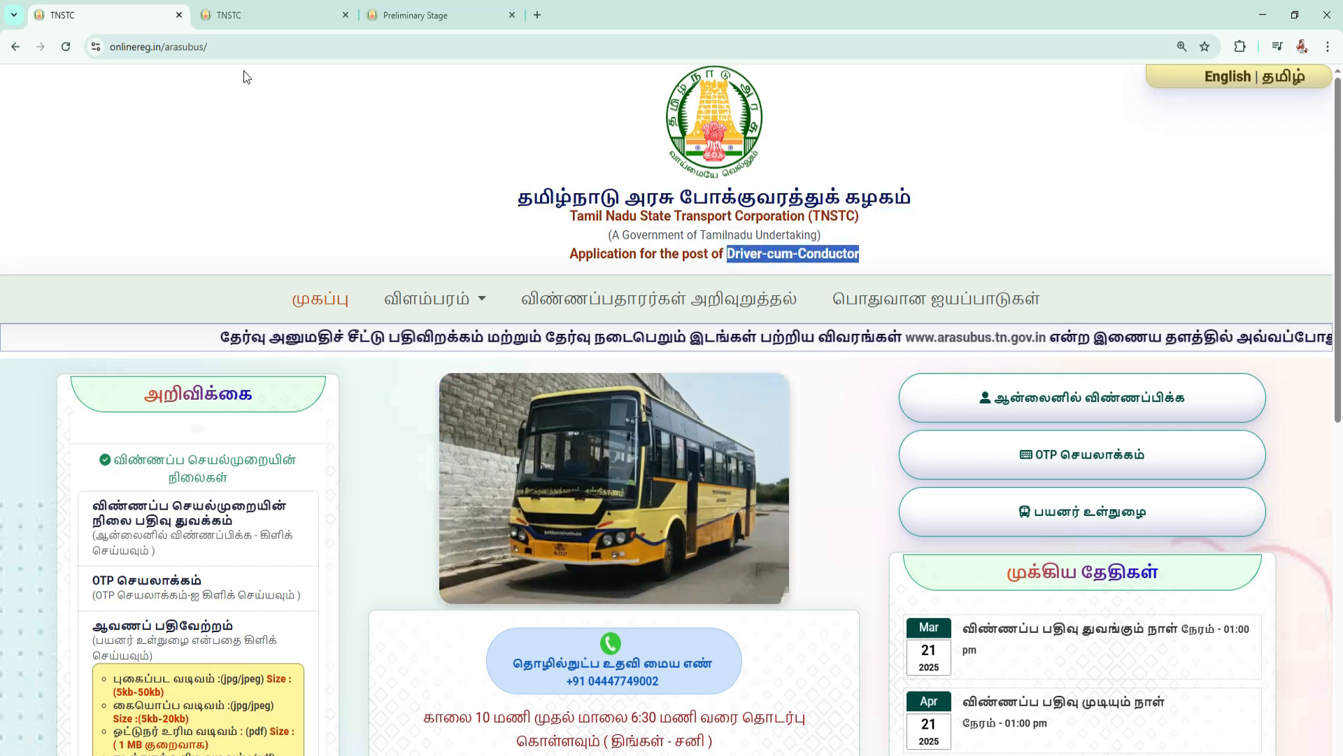
{"action": "key", "text": "ctrl+l"}
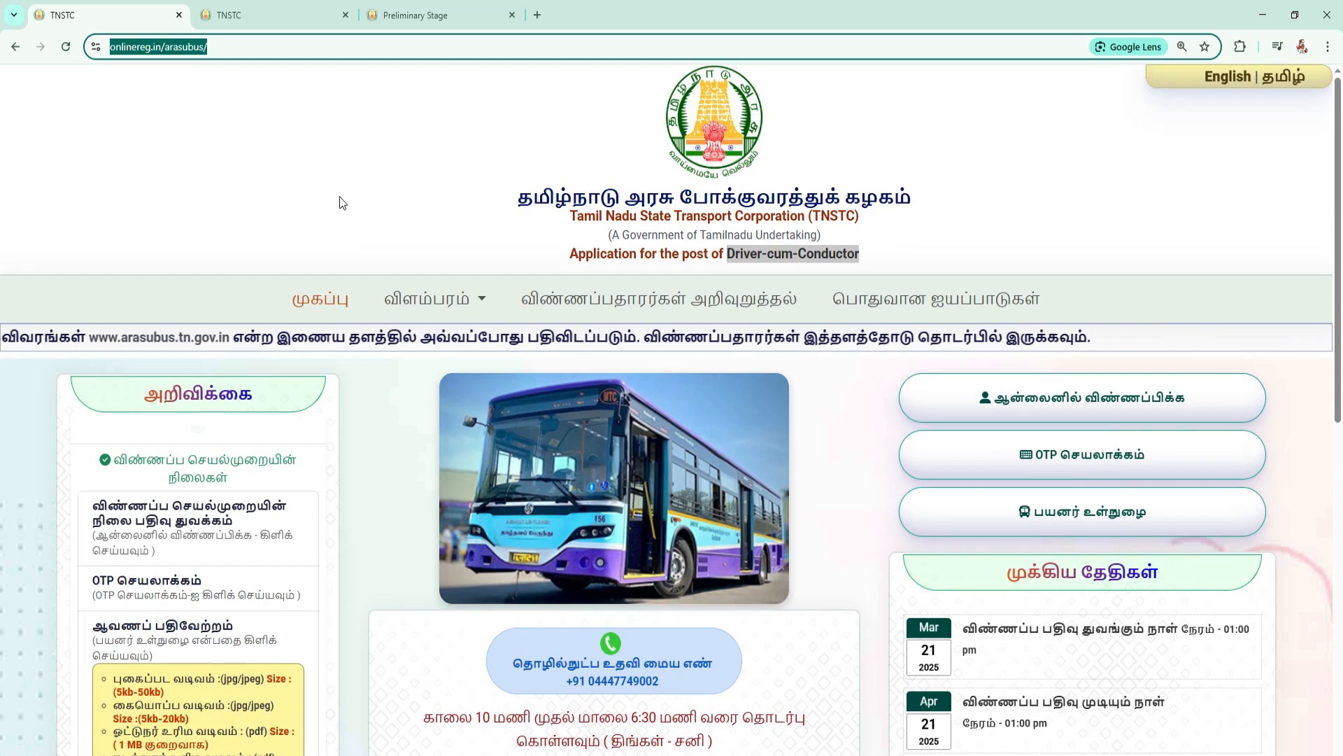
Open the document upload requirements and read the formats and sizes for the photo, signature, driving licence, conductor licence and marksheet.
{"action": "left_click", "coordinate": [256, 15]}
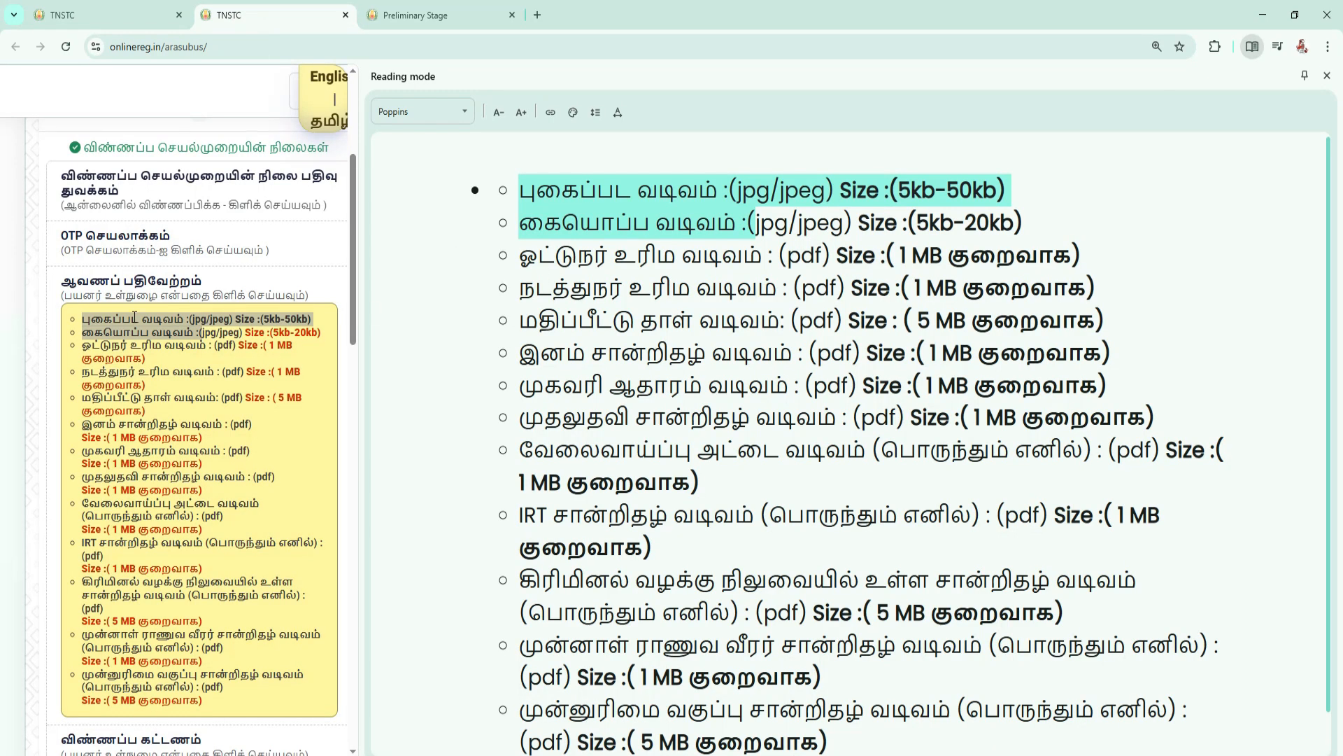
{"action": "left_click", "coordinate": [84, 315]}
{"action": "left_click_drag", "start_coordinate": [84, 315], "coordinate": [291, 315]}
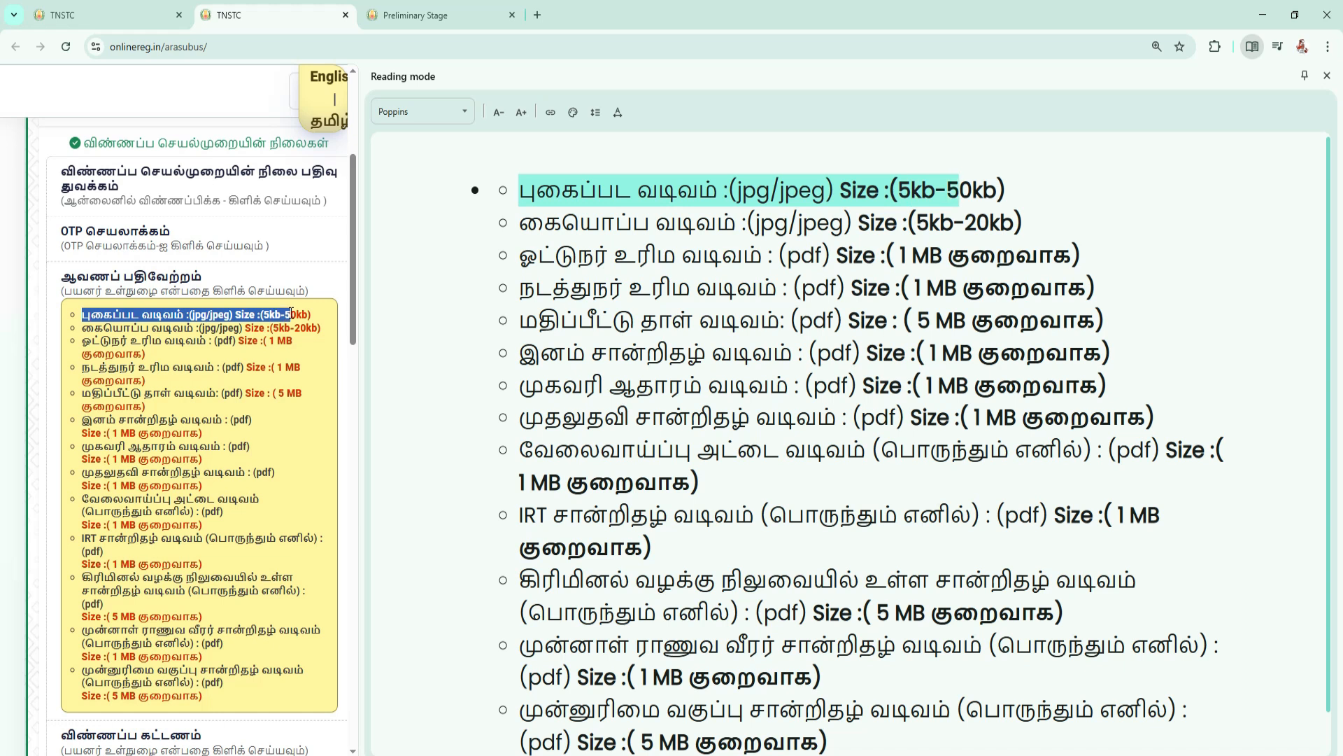
{"action": "left_click_drag", "start_coordinate": [291, 315], "coordinate": [207, 316]}
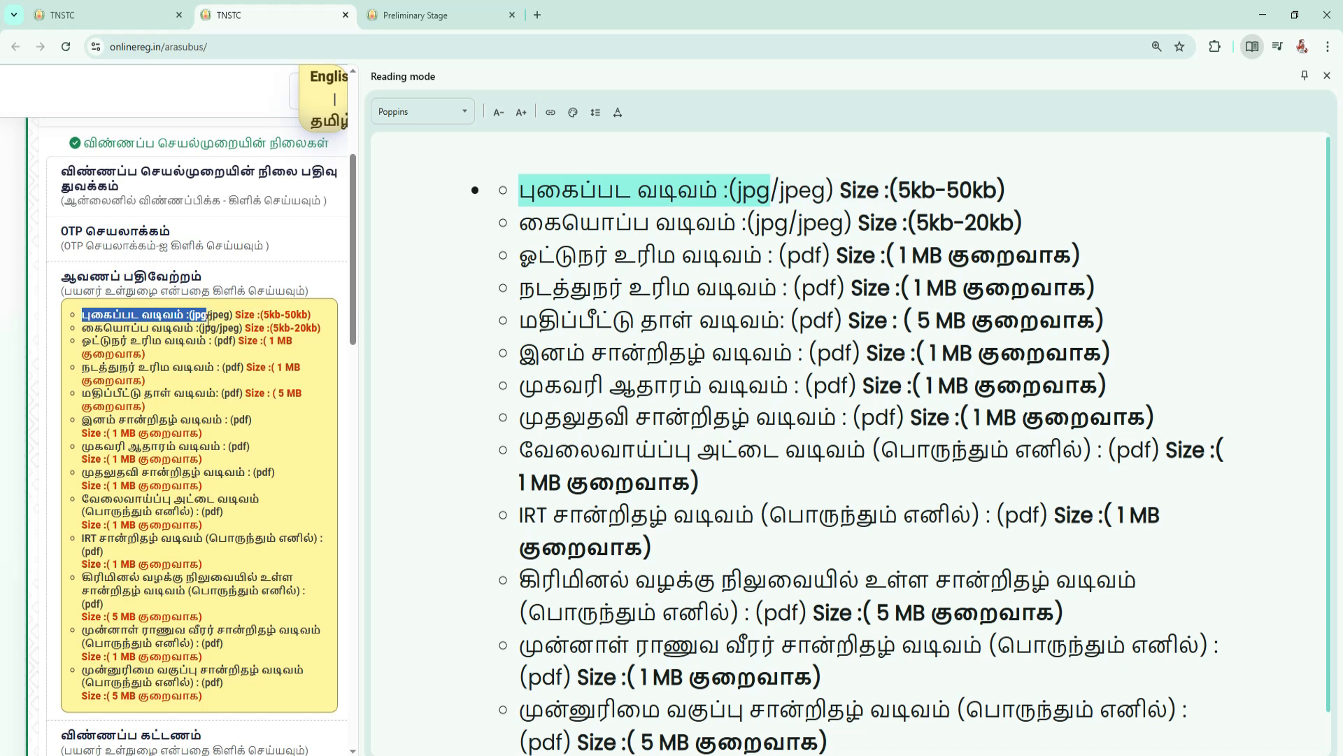
{"action": "left_click_drag", "start_coordinate": [208, 316], "coordinate": [228, 363]}
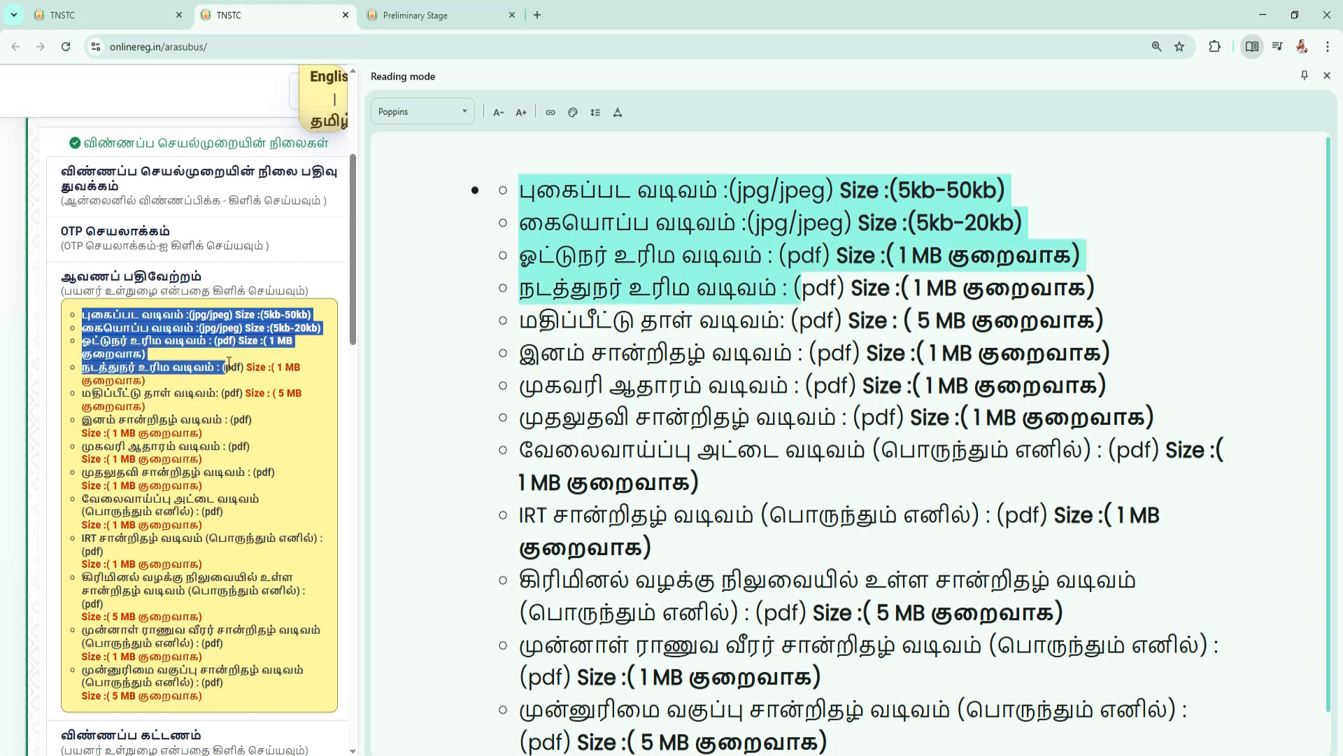
{"action": "left_click_drag", "start_coordinate": [231, 363], "coordinate": [219, 390]}
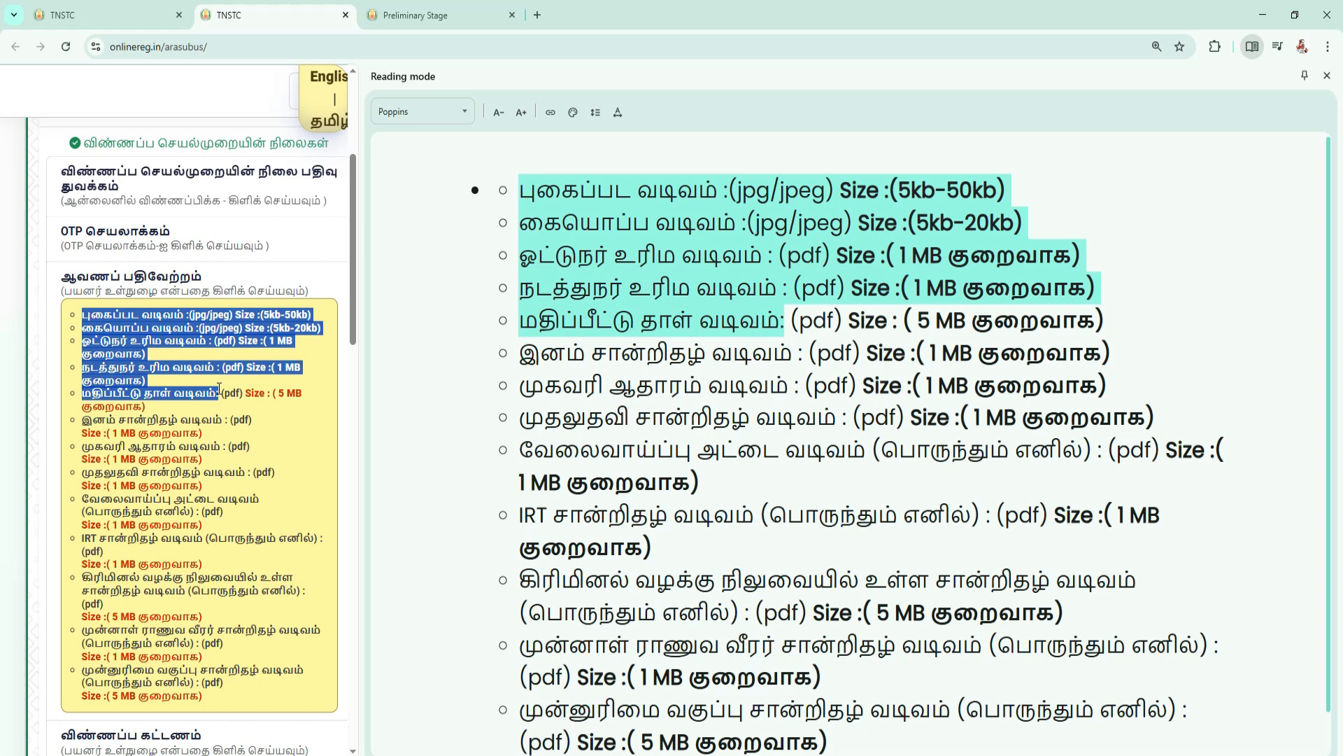
Read the upload requirements for the community certificate, address proof, first aid certificate and employment card.
{"action": "left_click_drag", "start_coordinate": [81, 419], "coordinate": [236, 473]}
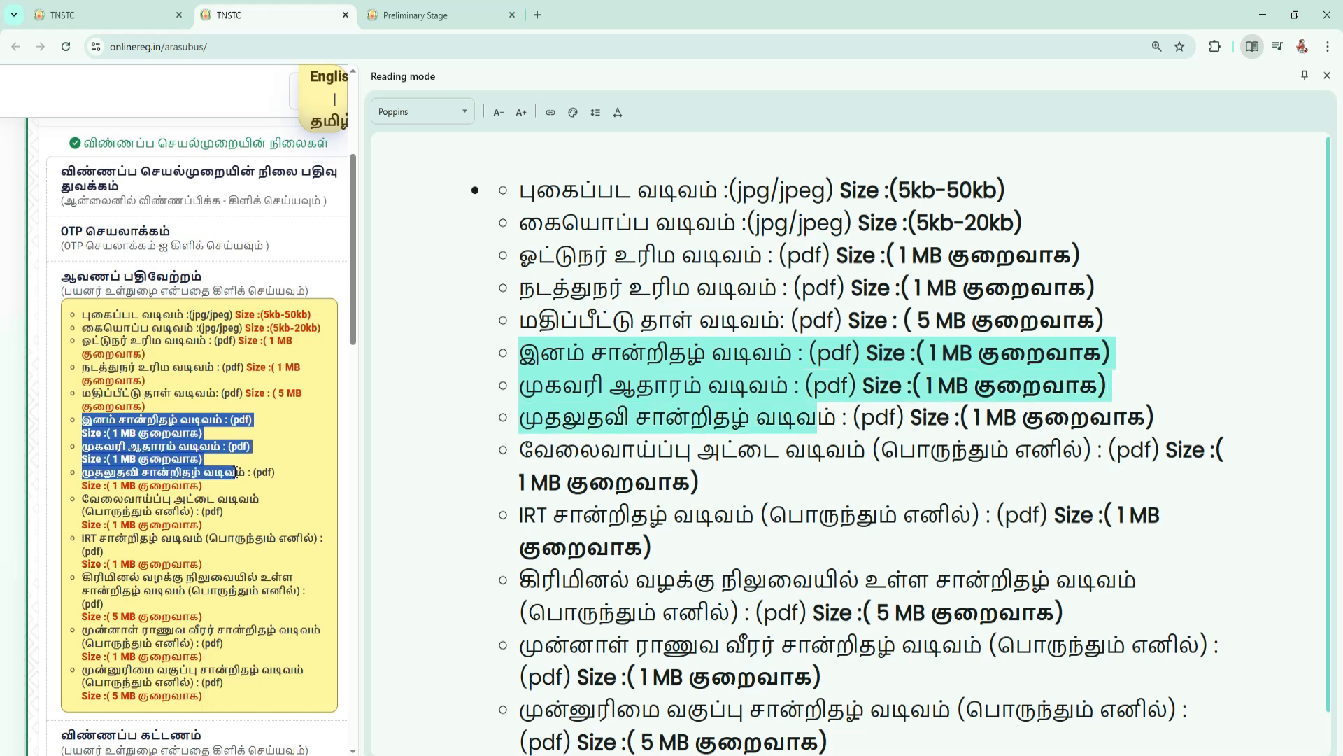
{"action": "left_click_drag", "start_coordinate": [237, 473], "coordinate": [240, 502]}
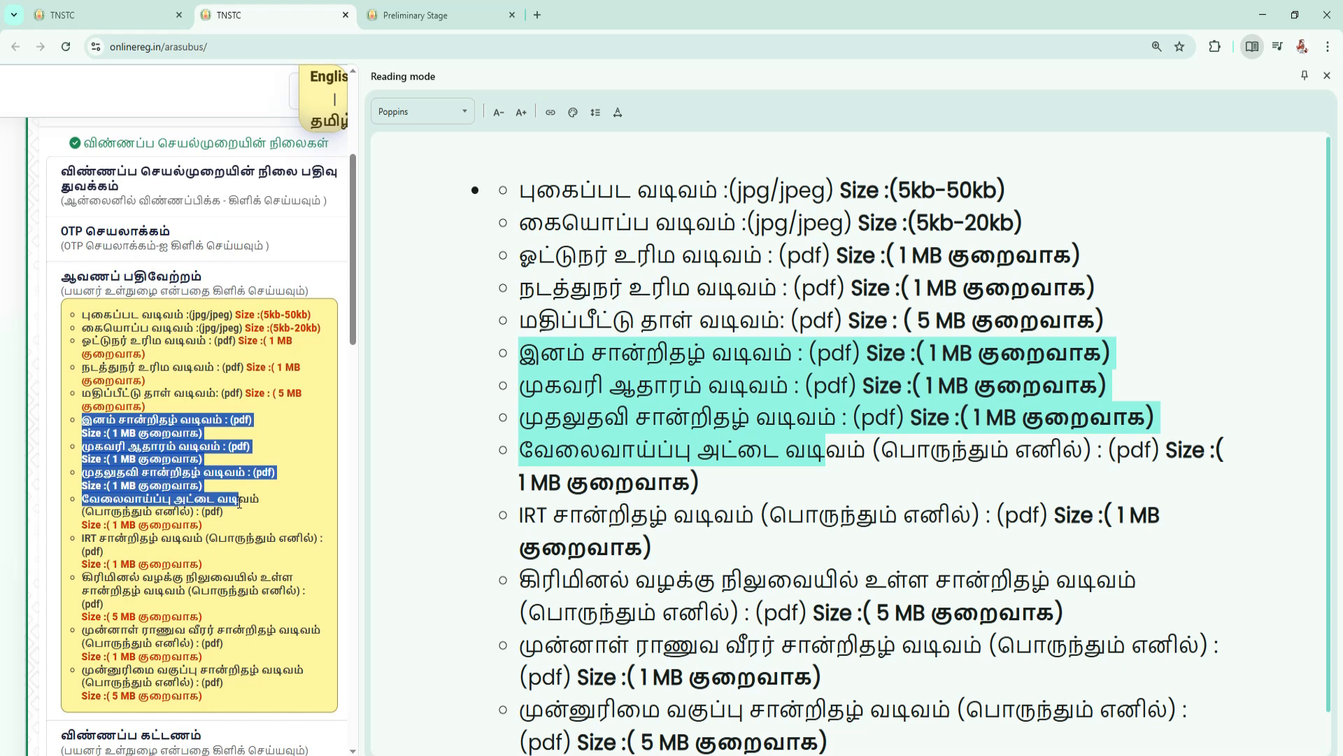
{"action": "left_click_drag", "start_coordinate": [239, 502], "coordinate": [191, 511]}
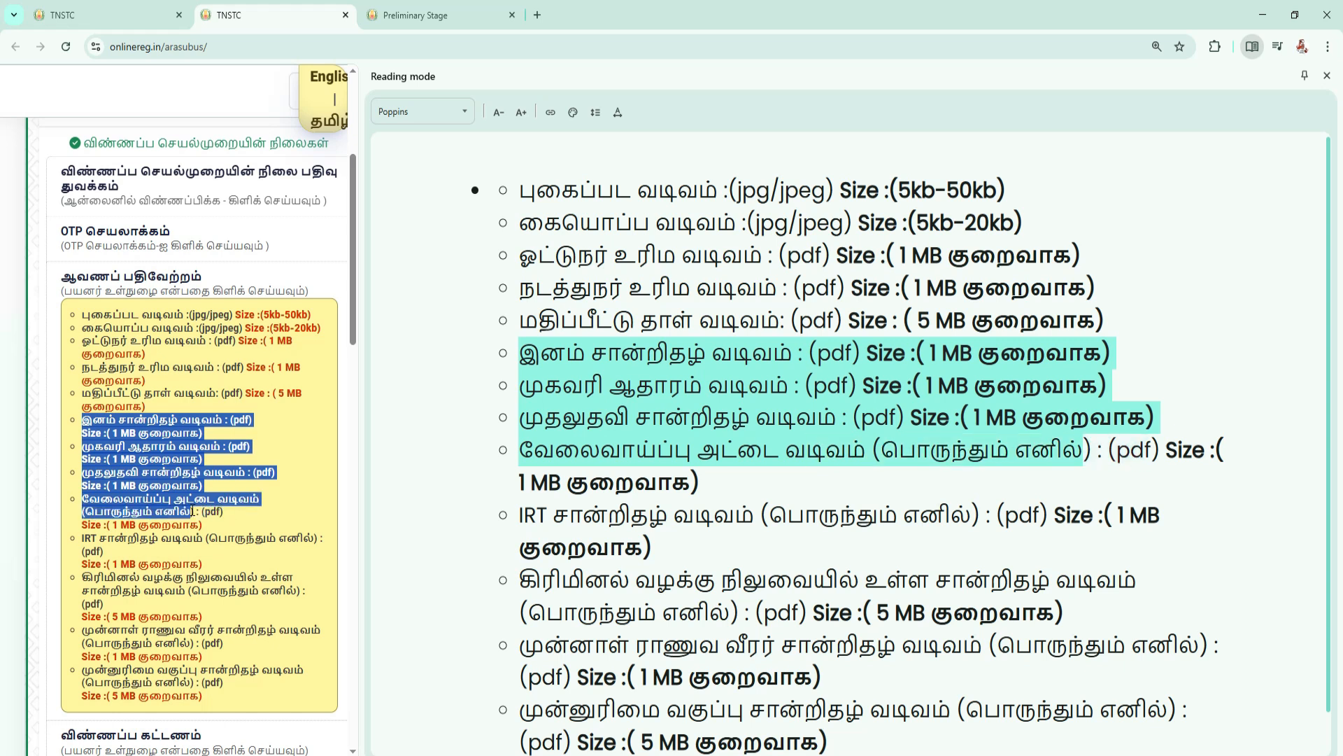
{"action": "left_click_drag", "start_coordinate": [81, 498], "coordinate": [192, 512]}
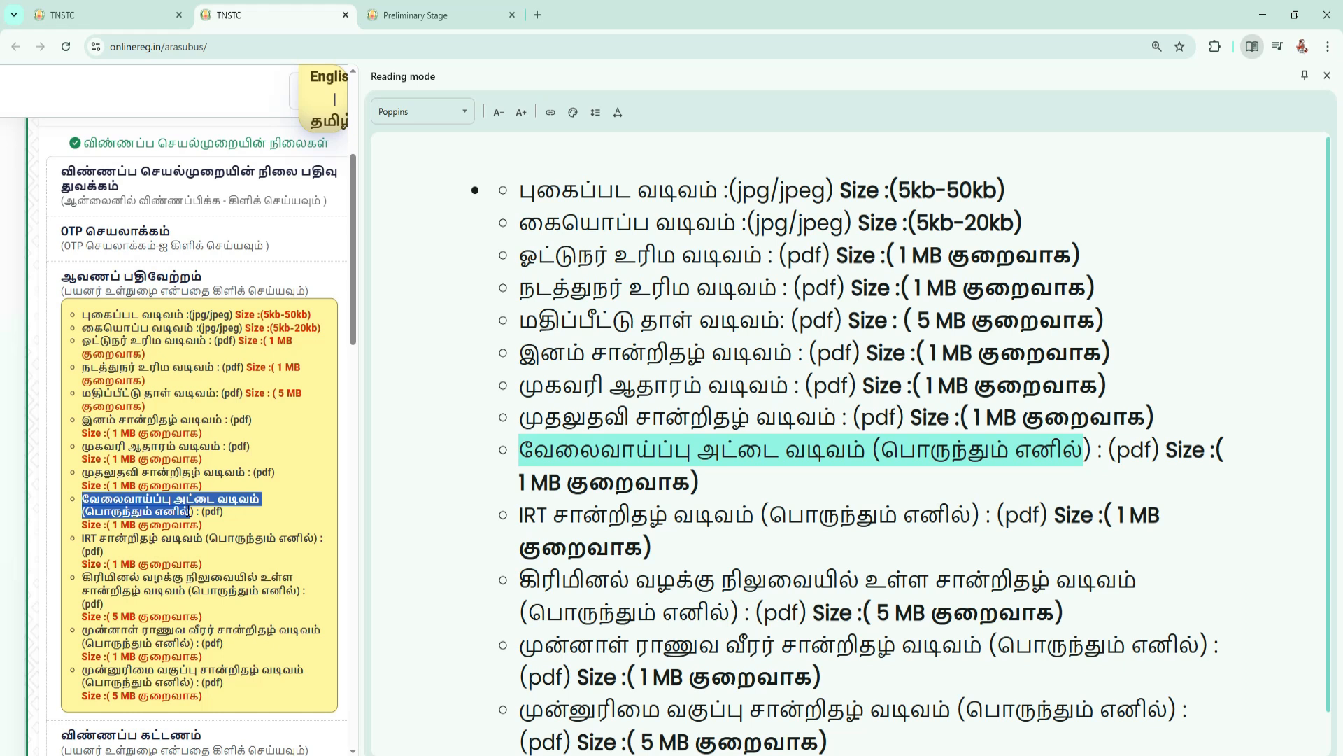
Read the upload requirements for the IRT, pending criminal case, ex-serviceman and priority category certificates.
{"action": "scroll", "coordinate": [191, 447], "scroll_direction": "down", "scroll_amount": 1}
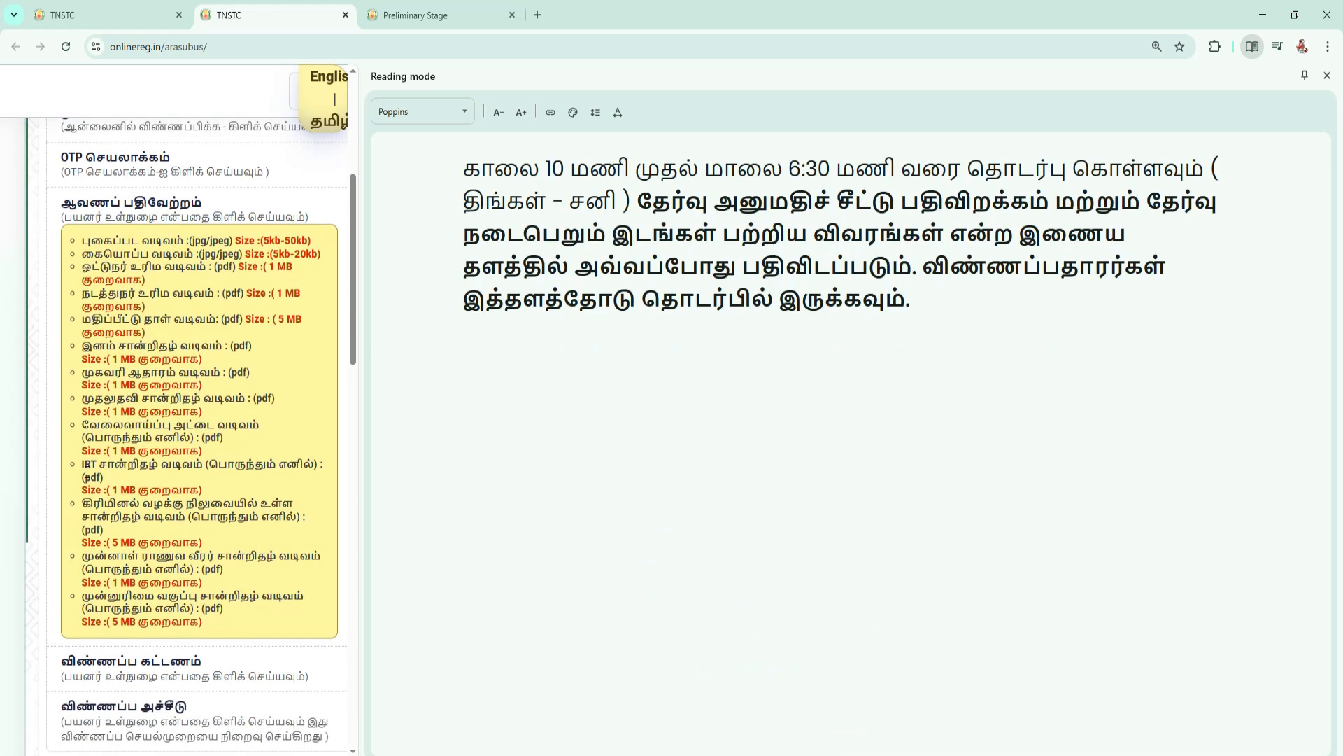
{"action": "double_click", "coordinate": [89, 464]}
{"action": "left_click_drag", "start_coordinate": [110, 464], "coordinate": [301, 470]}
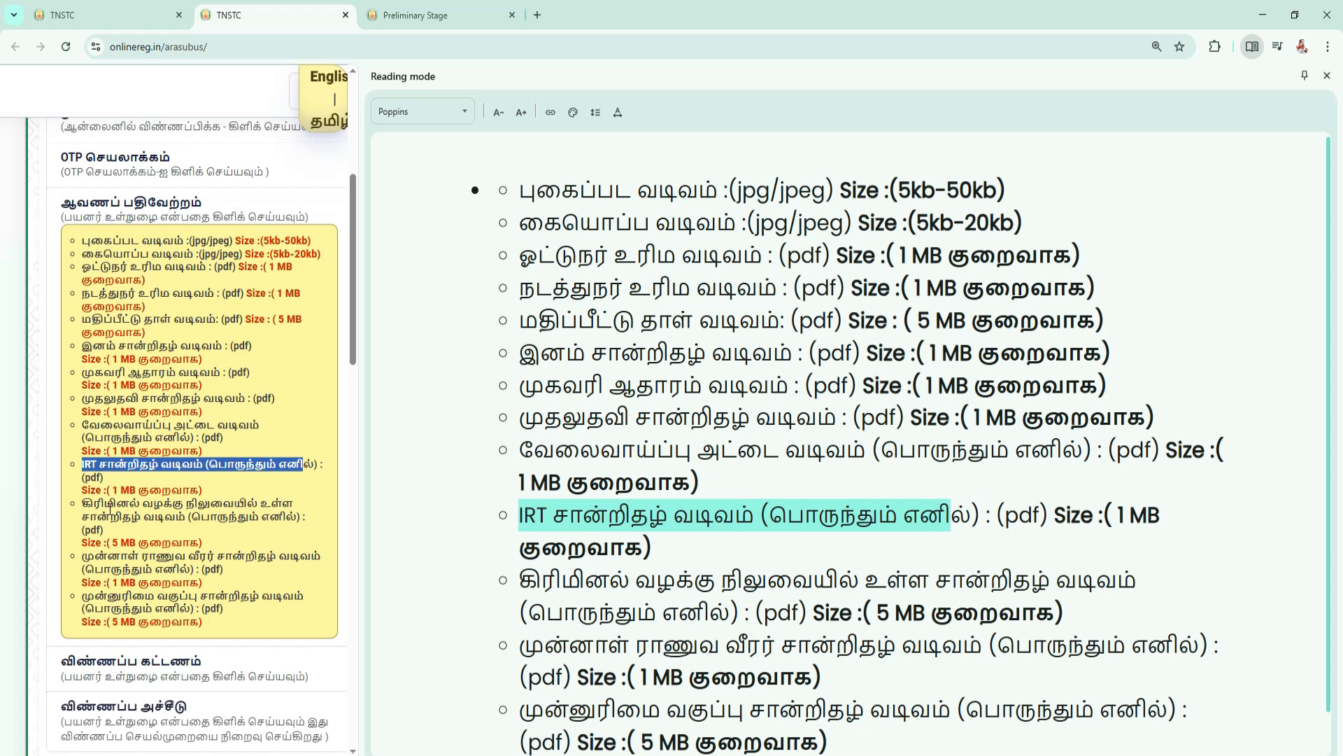
{"action": "left_click_drag", "start_coordinate": [82, 504], "coordinate": [105, 504]}
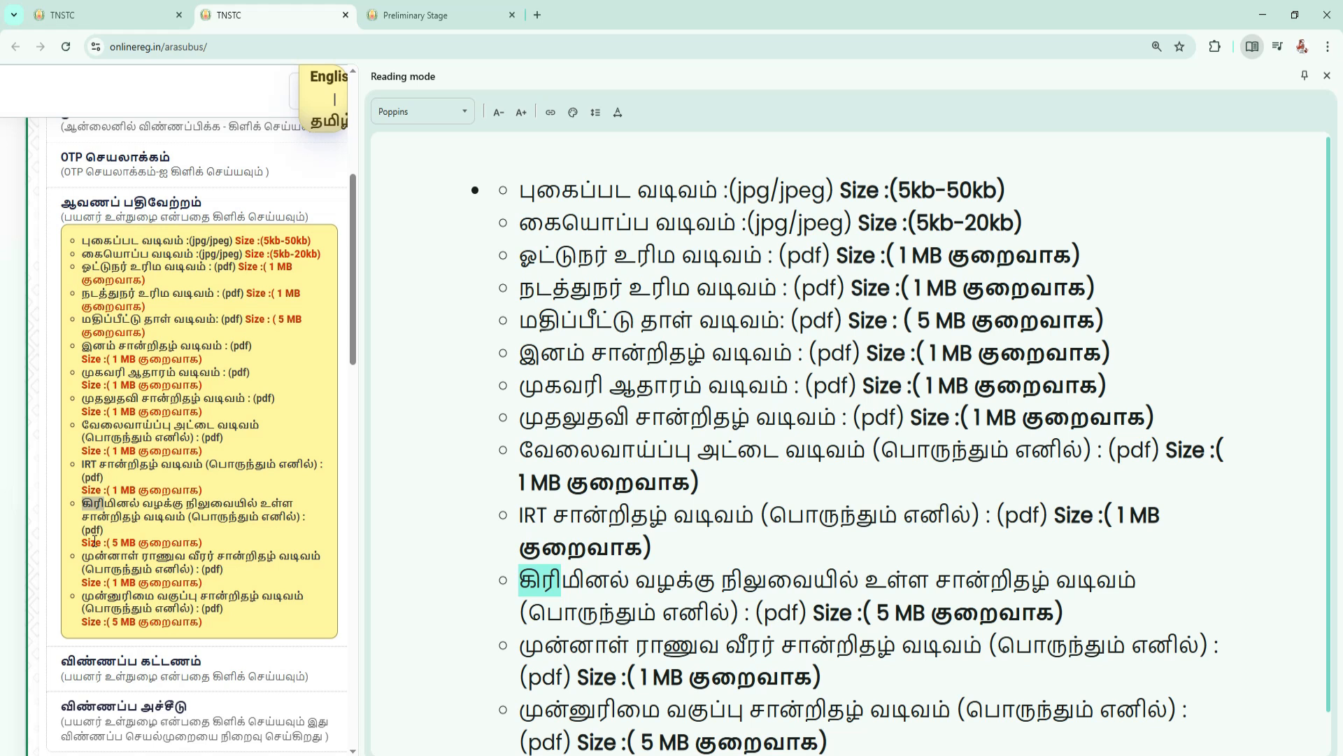
{"action": "left_click_drag", "start_coordinate": [83, 556], "coordinate": [193, 560]}
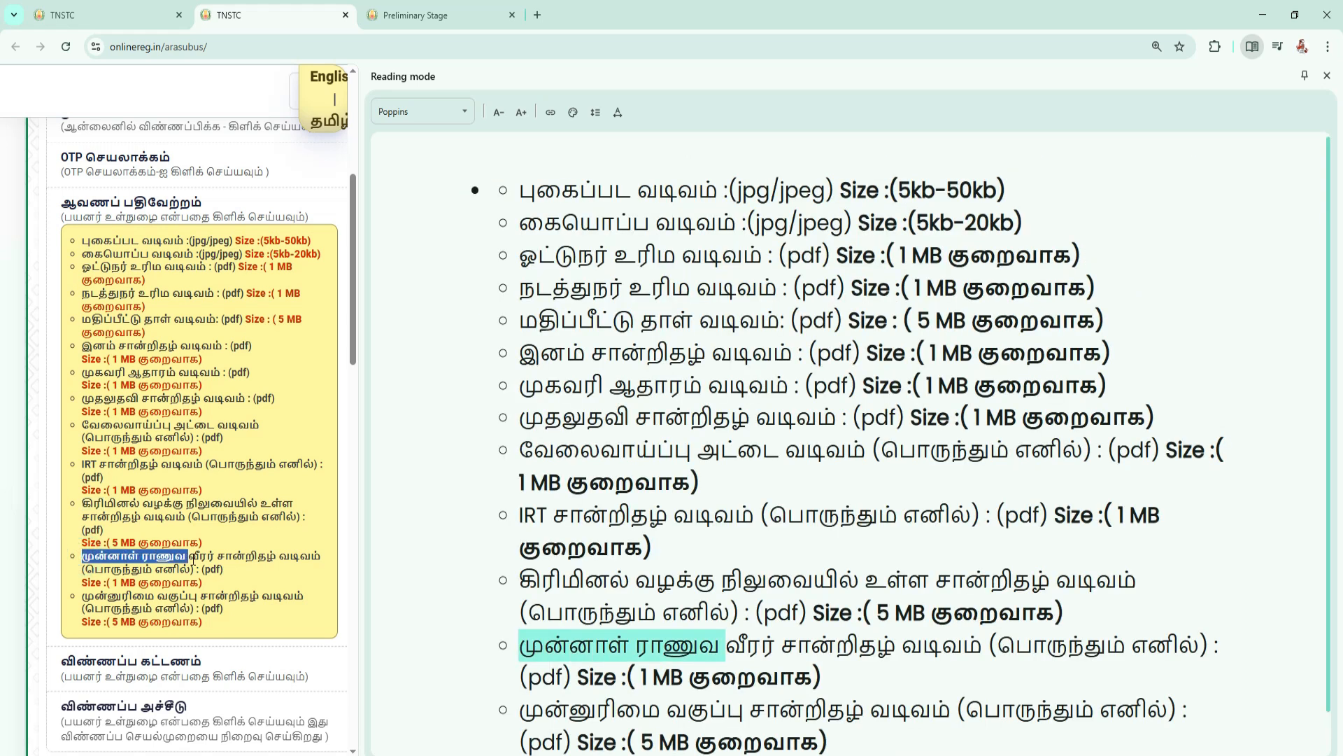
{"action": "left_click_drag", "start_coordinate": [83, 595], "coordinate": [155, 597]}
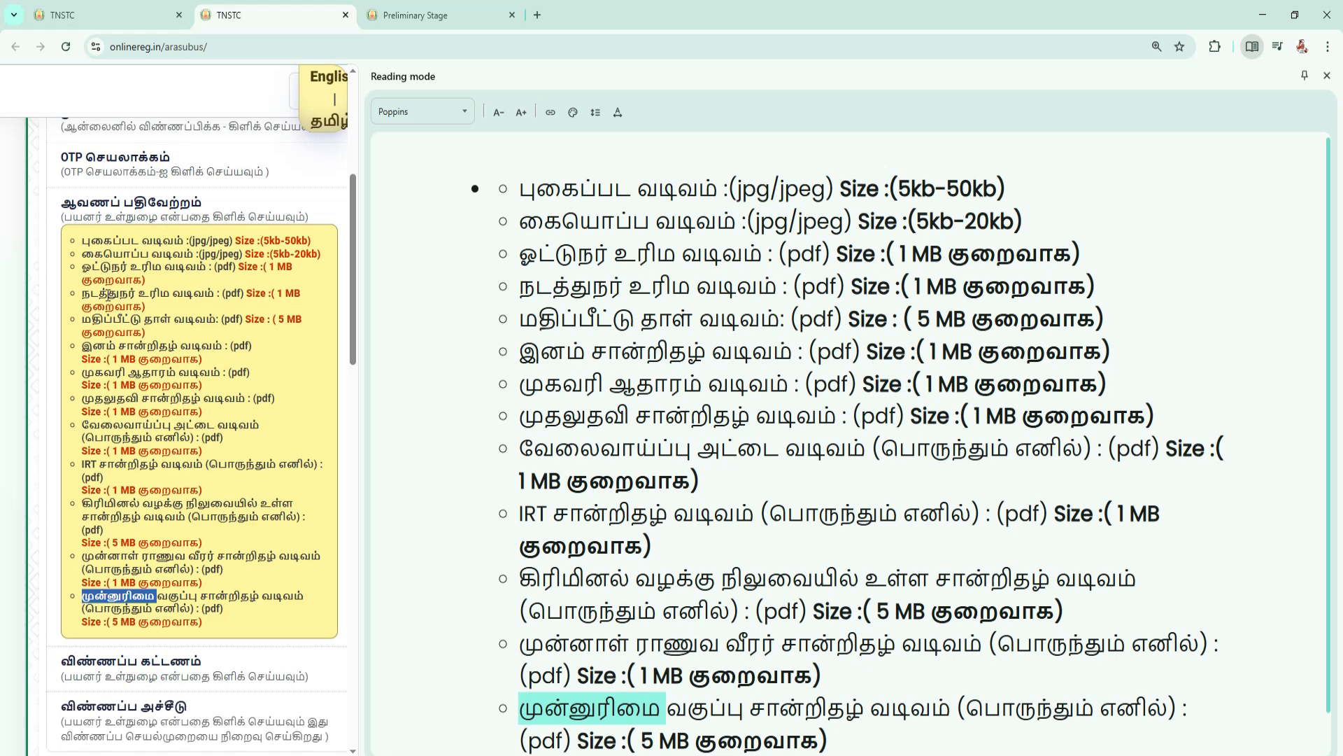
Return to the TNSTC home page and review its web address, heading and online application options.
{"action": "left_click", "coordinate": [105, 14]}
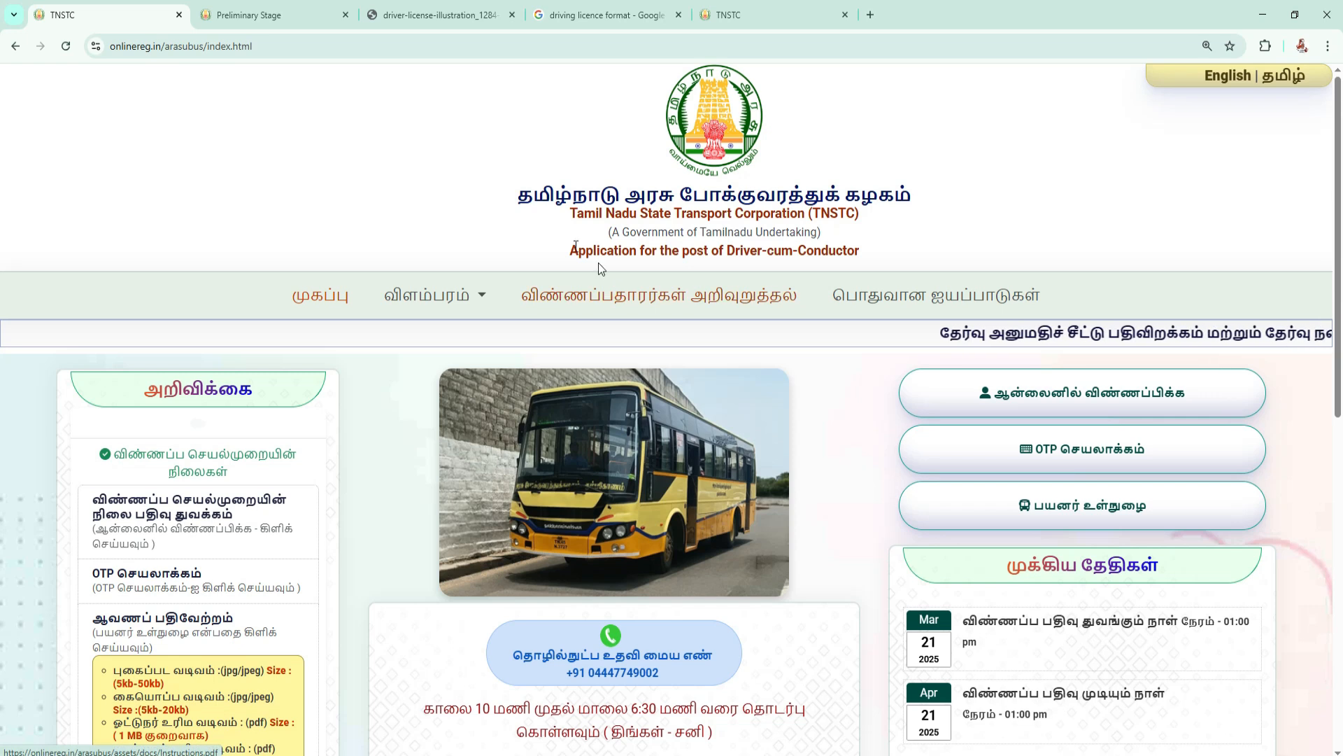
{"action": "left_click", "coordinate": [299, 42]}
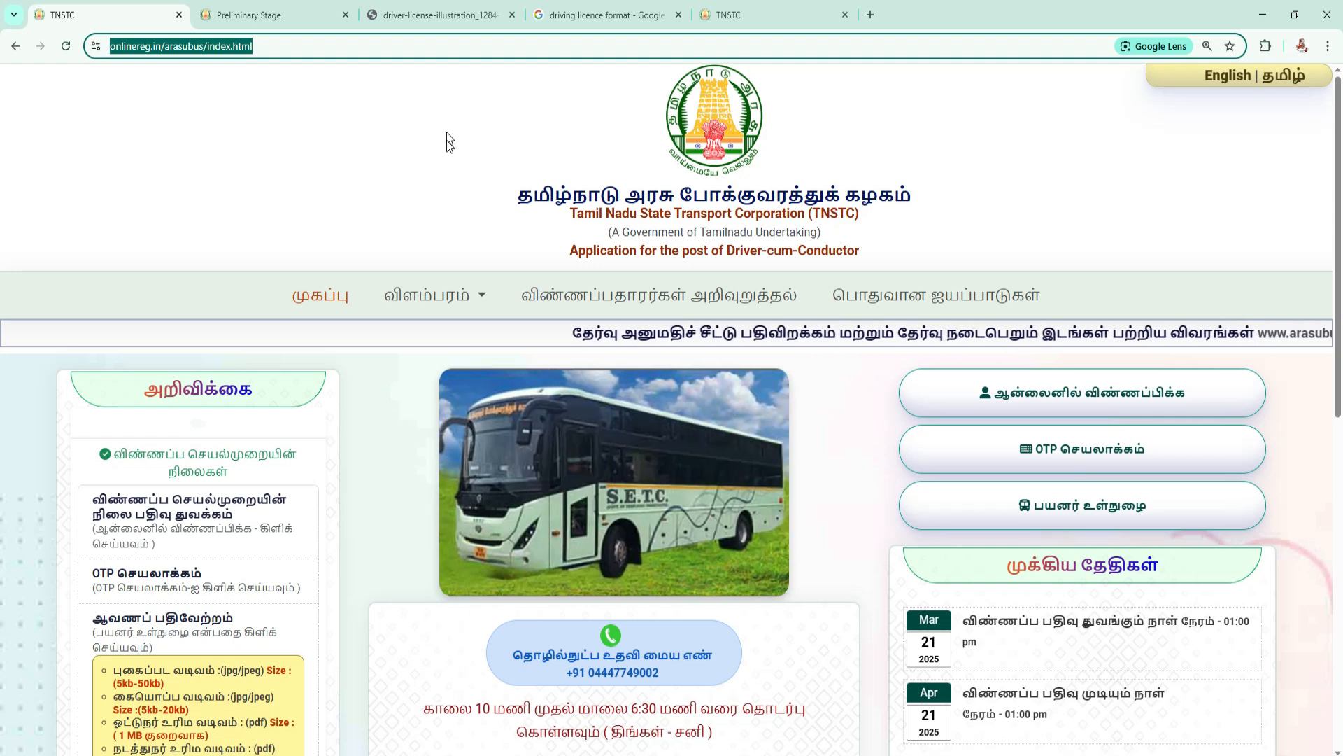
{"action": "left_click_drag", "start_coordinate": [518, 196], "coordinate": [917, 192]}
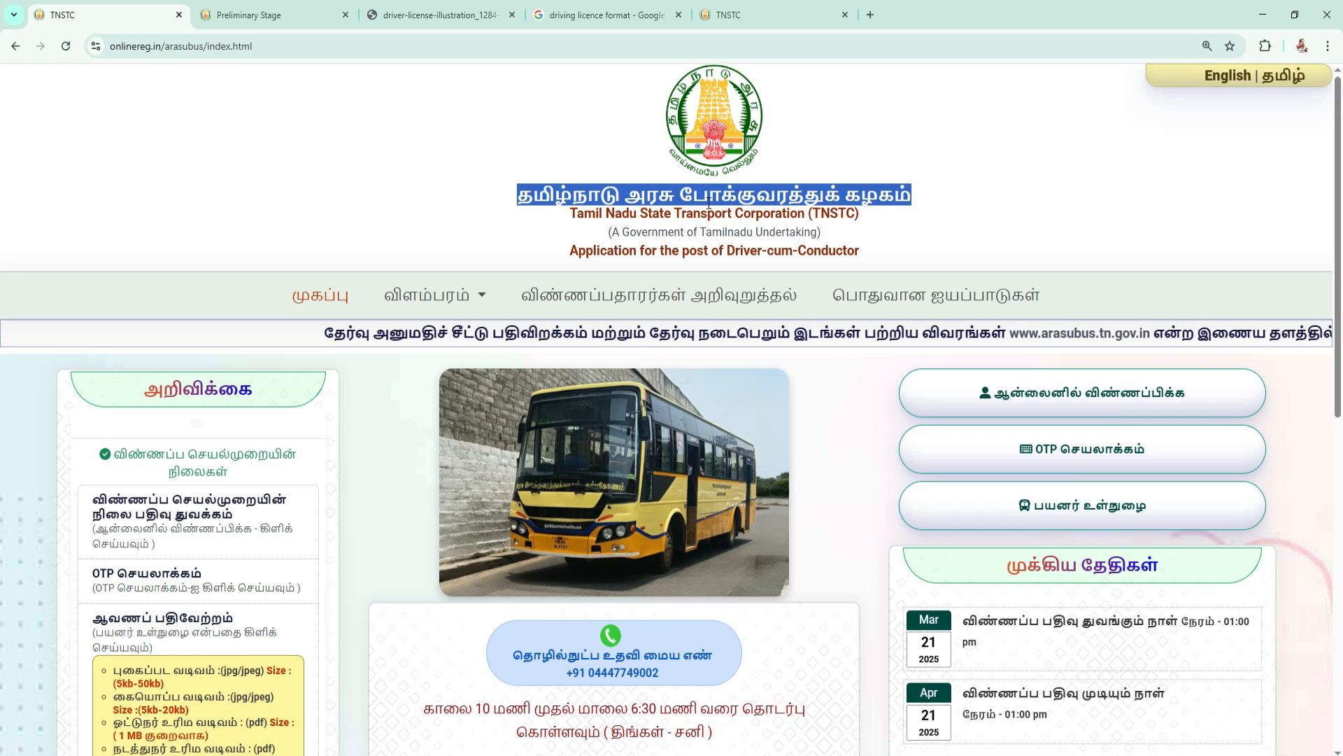
{"action": "scroll", "coordinate": [708, 203], "scroll_direction": "down", "scroll_amount": 1}
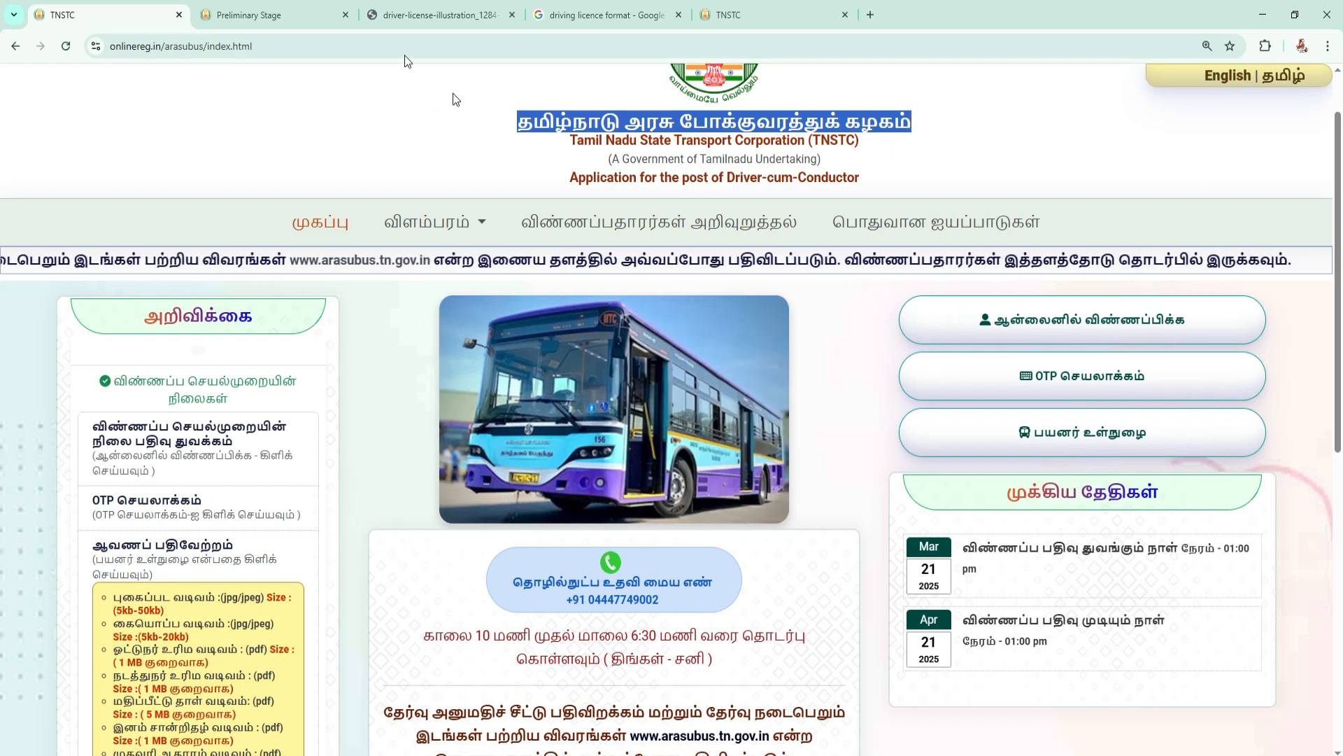
Open the Preliminary Stage application form and read its heading and the instruction to select only one division.
{"action": "left_click", "coordinate": [272, 12]}
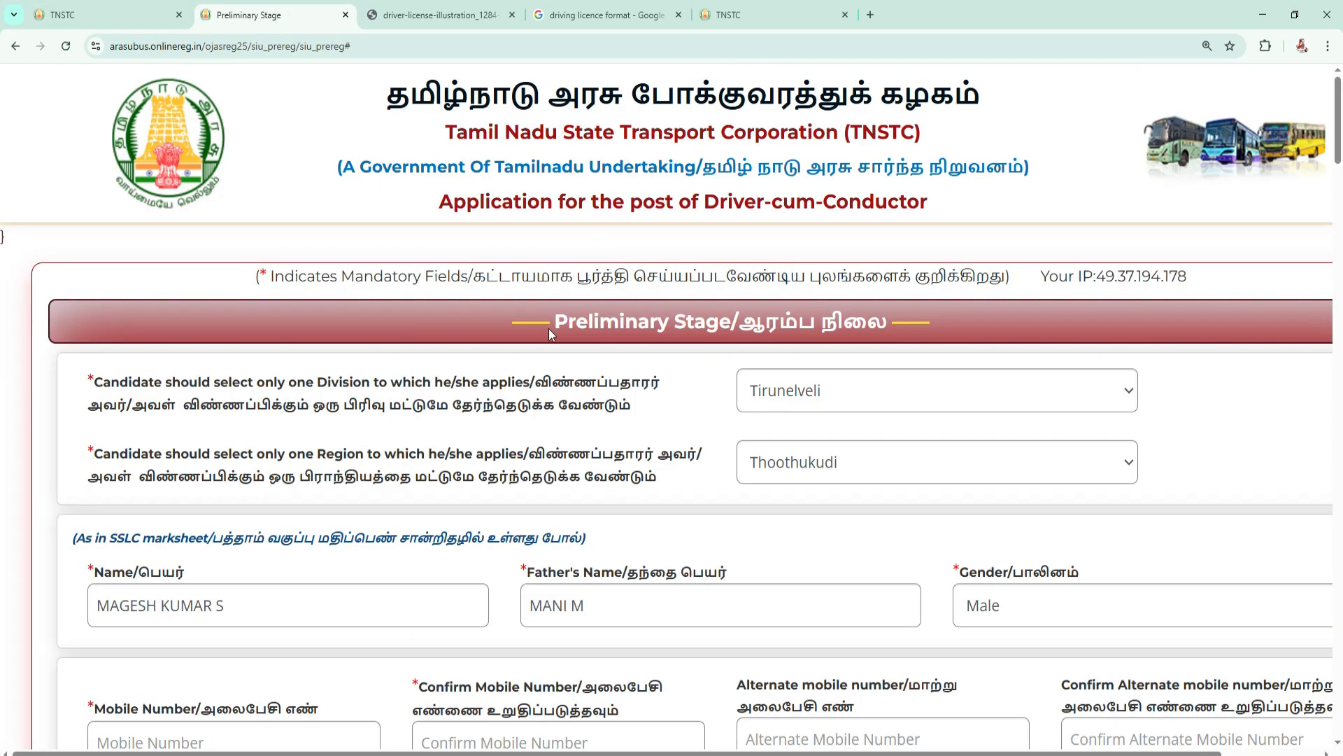
{"action": "left_click_drag", "start_coordinate": [558, 319], "coordinate": [892, 325]}
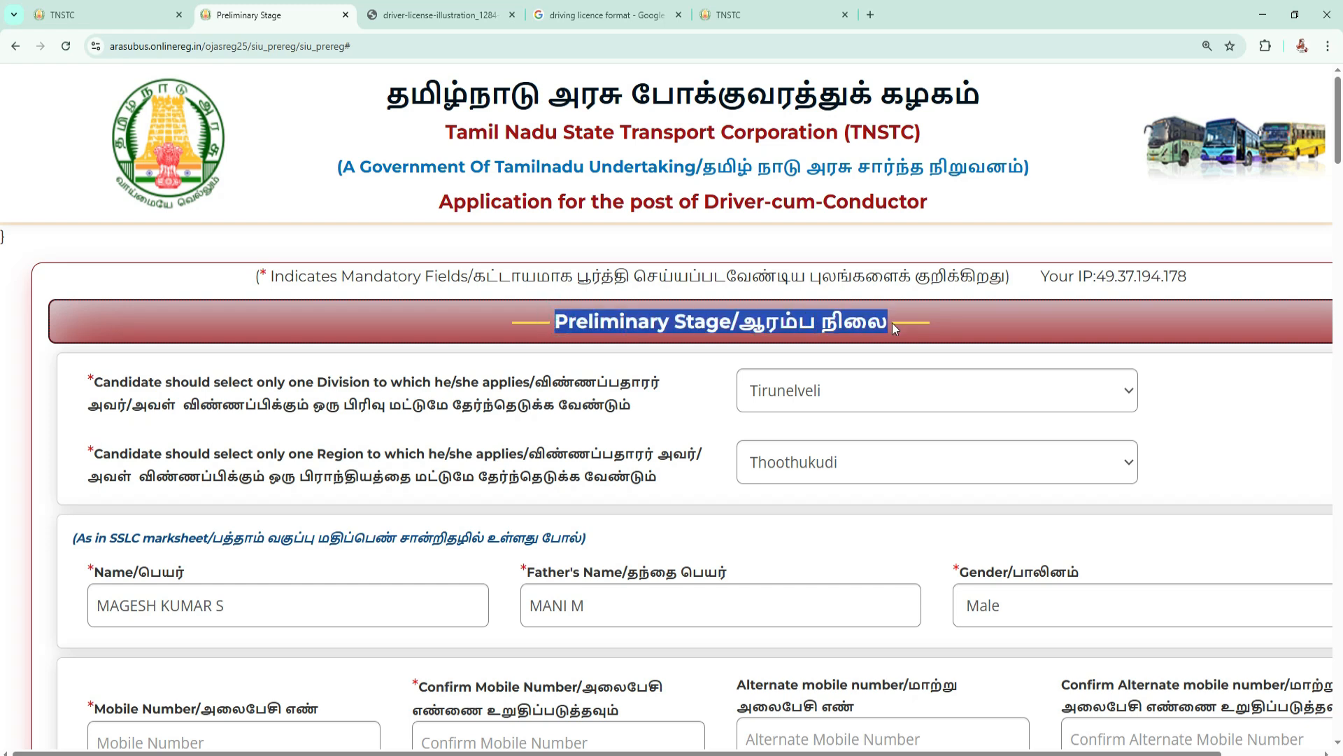
{"action": "scroll", "coordinate": [599, 198], "scroll_direction": "down", "scroll_amount": 2}
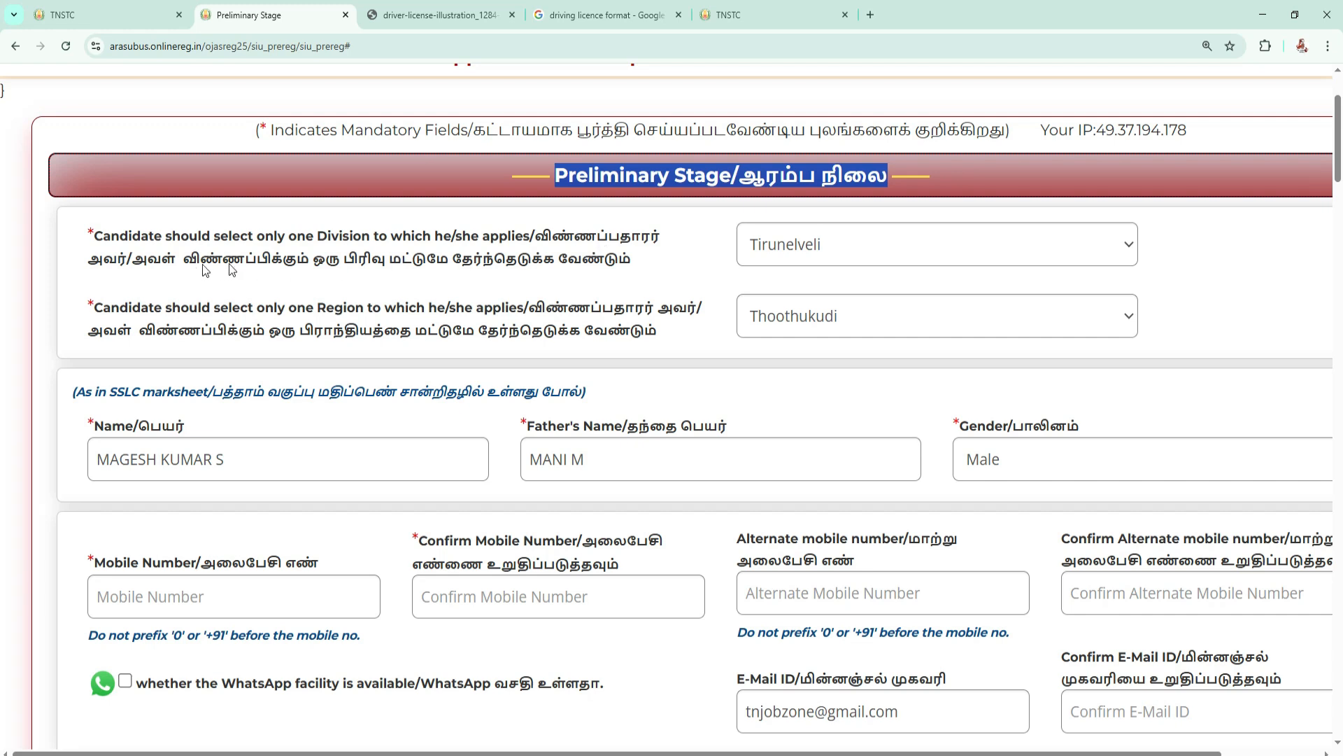
{"action": "left_click_drag", "start_coordinate": [277, 257], "coordinate": [620, 258]}
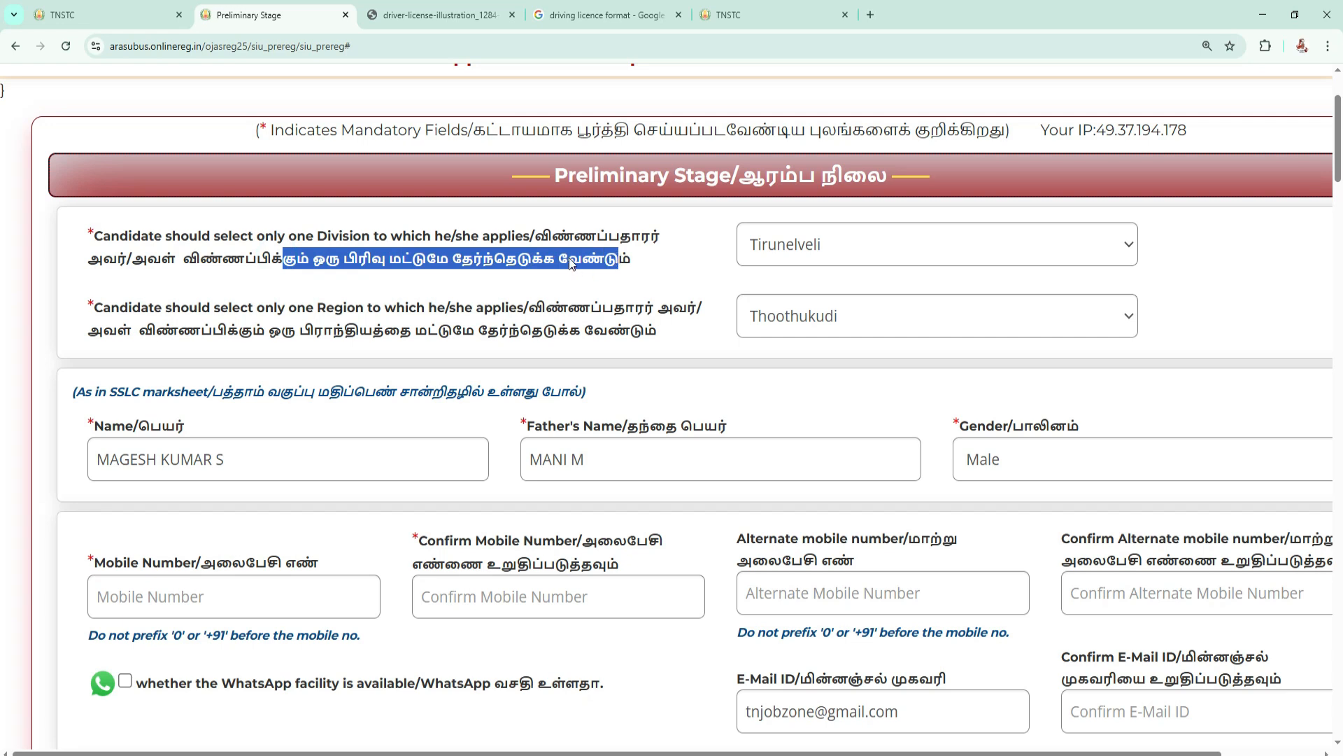
Check the divisions on offer, keeping Tirunelveli, and choose Thoothukudi as the region applied for.
{"action": "left_click", "coordinate": [871, 244]}
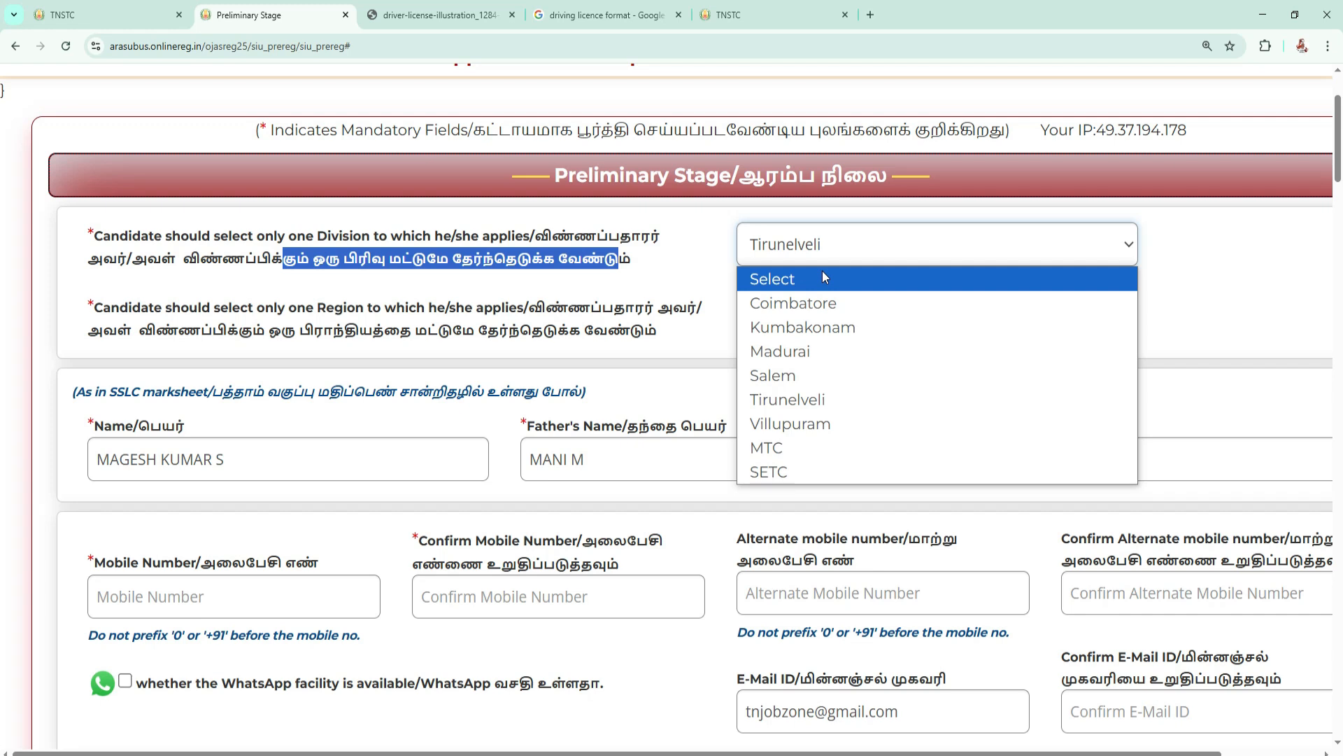
{"action": "left_click", "coordinate": [716, 489]}
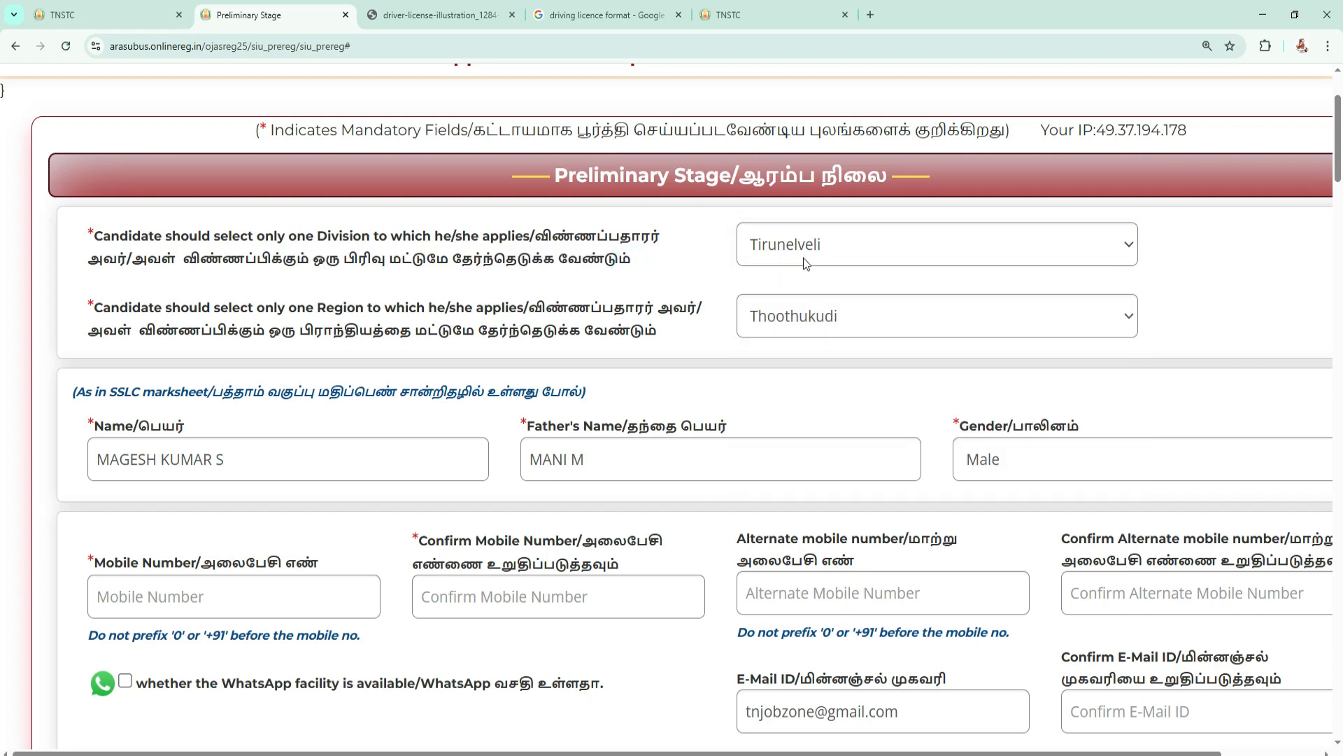
{"action": "left_click", "coordinate": [848, 317]}
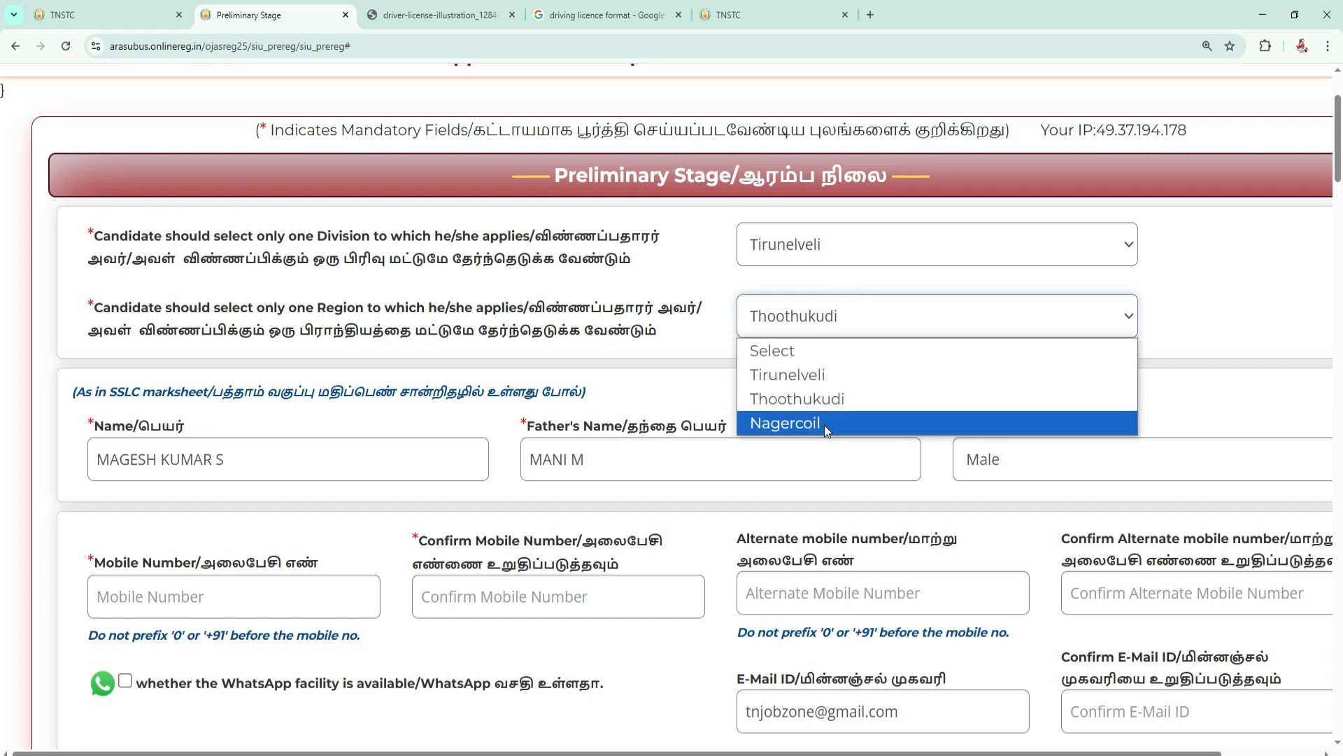
{"action": "left_click", "coordinate": [832, 397]}
Examine the name, father's name and gender fields and the note requiring details as in the SSLC marksheet.
{"action": "scroll", "coordinate": [680, 272], "scroll_direction": "down", "scroll_amount": 1}
{"action": "scroll", "coordinate": [677, 275], "scroll_direction": "down", "scroll_amount": 2}
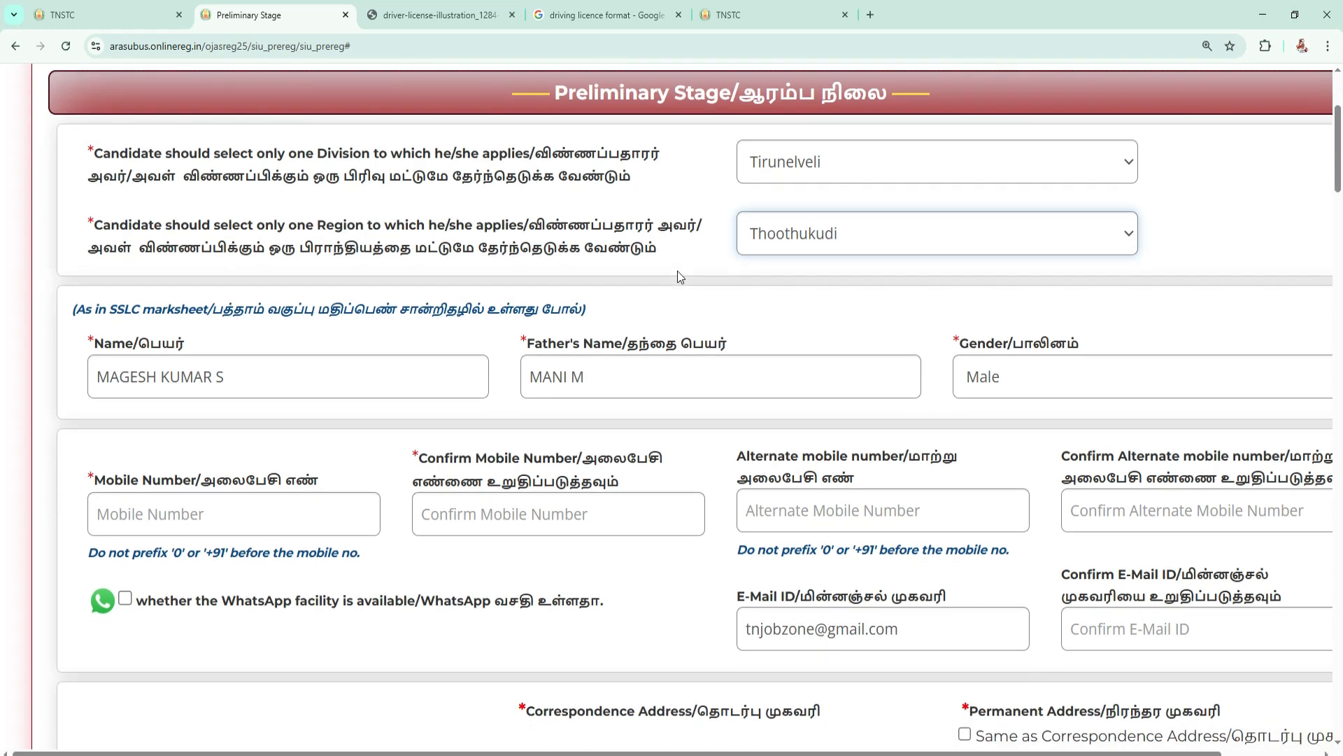
{"action": "triple_click", "coordinate": [196, 208]}
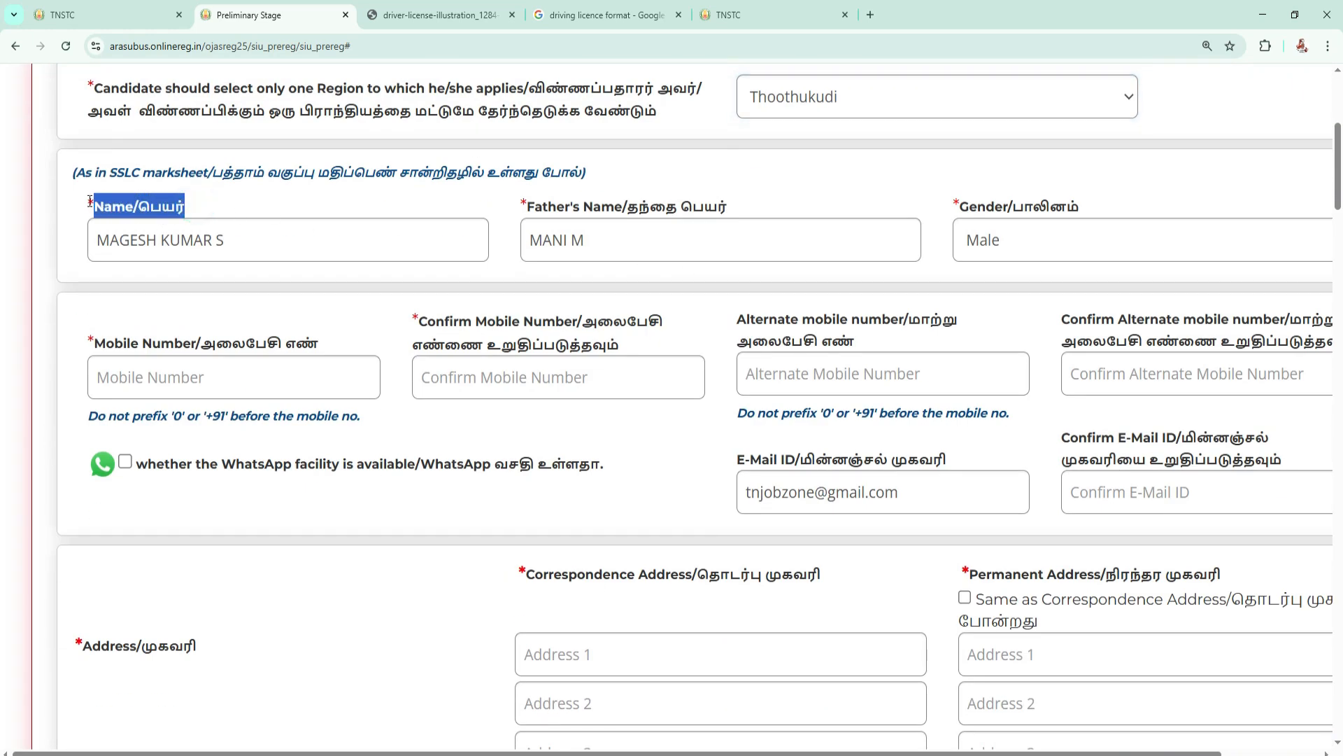
{"action": "left_click", "coordinate": [257, 170]}
{"action": "left_click_drag", "start_coordinate": [403, 172], "coordinate": [458, 171]}
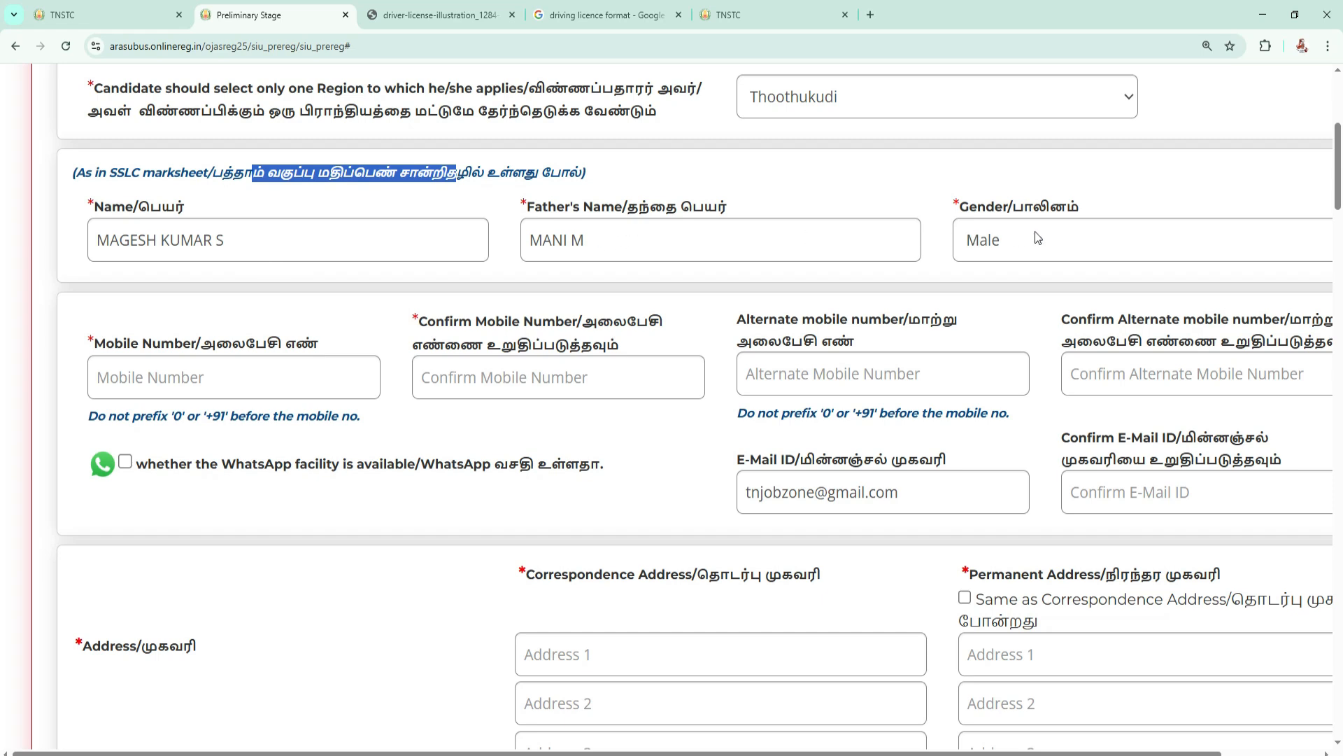
Examine the mobile number, alternate mobile number and their confirmation fields in the contact section.
{"action": "scroll", "coordinate": [868, 234], "scroll_direction": "down", "scroll_amount": 1}
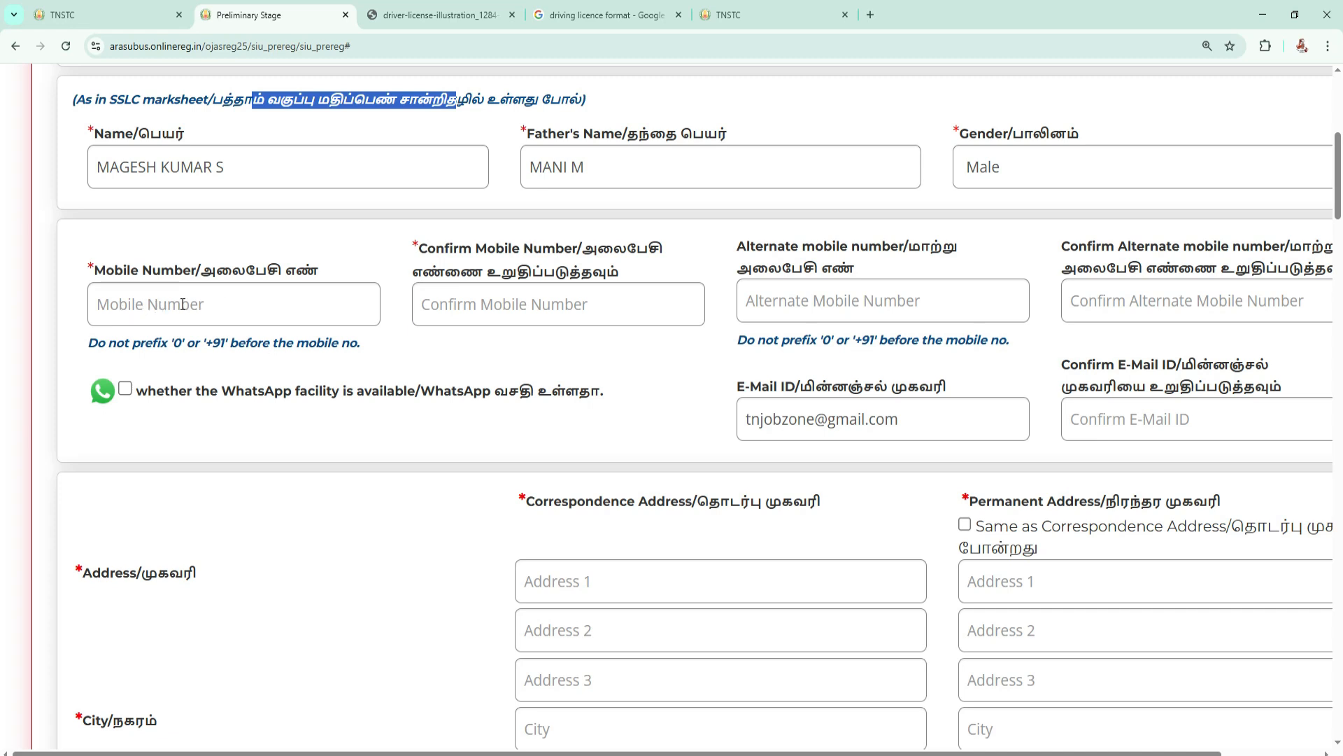
{"action": "left_click_drag", "start_coordinate": [420, 249], "coordinate": [495, 250]}
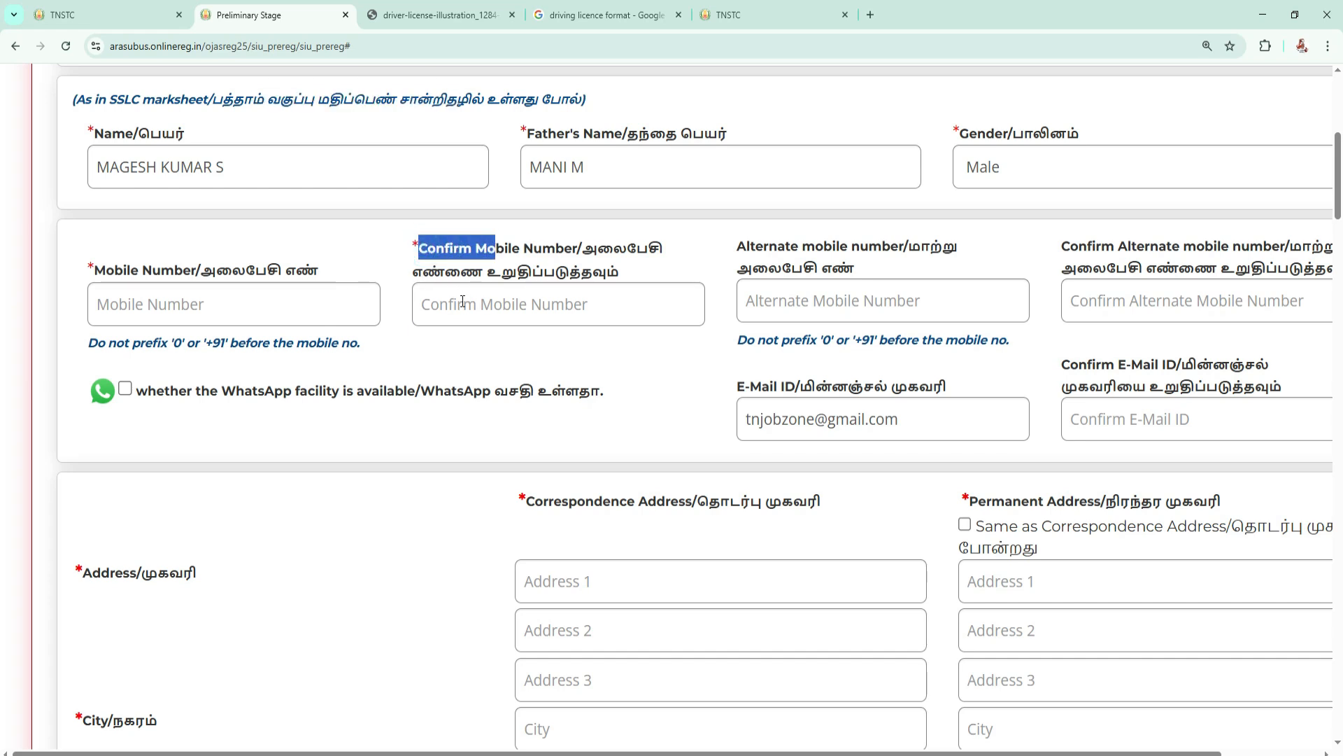
{"action": "left_click", "coordinate": [825, 296]}
{"action": "left_click", "coordinate": [1161, 304]}
{"action": "scroll", "coordinate": [619, 279], "scroll_direction": "down", "scroll_amount": 1}
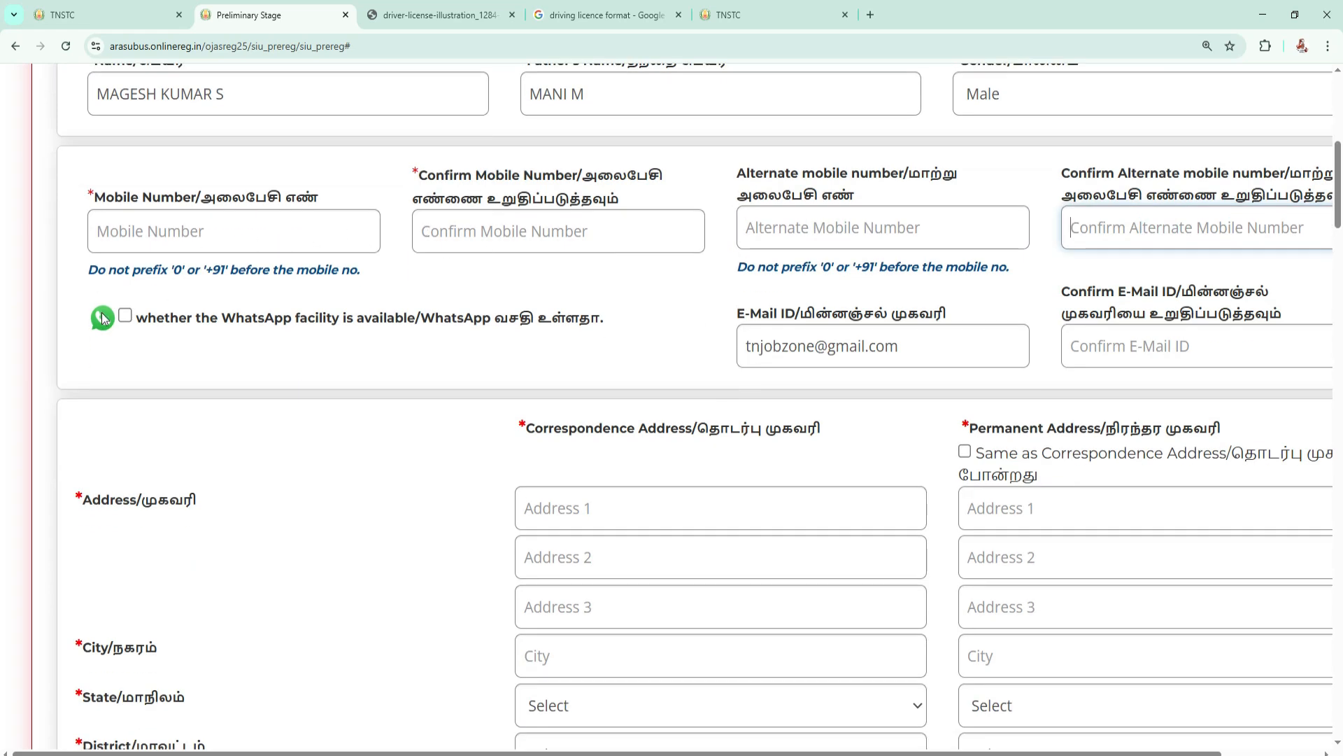
Mark the WhatsApp facility as available and examine the e-mail and confirm e-mail fields.
{"action": "left_click", "coordinate": [125, 317]}
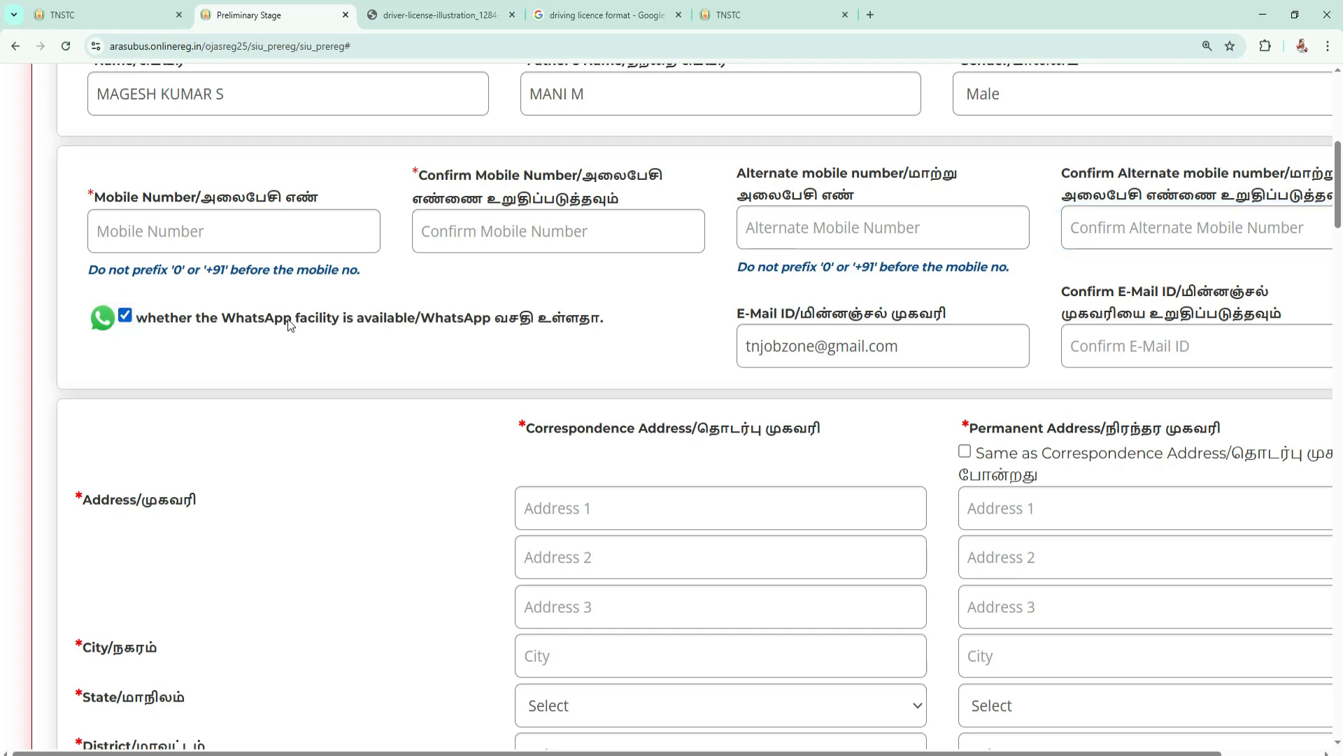
{"action": "scroll", "coordinate": [513, 293], "scroll_direction": "down", "scroll_amount": 1}
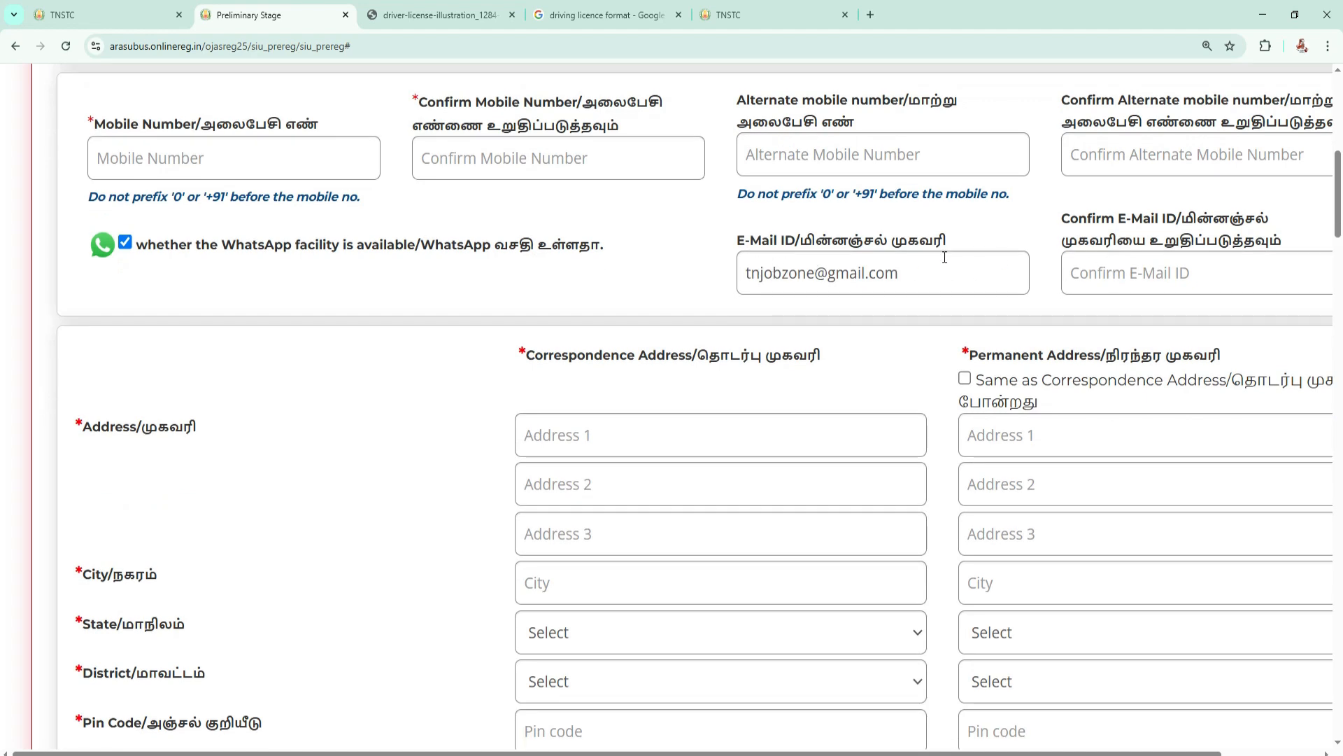
{"action": "scroll", "coordinate": [883, 245], "scroll_direction": "down", "scroll_amount": 1}
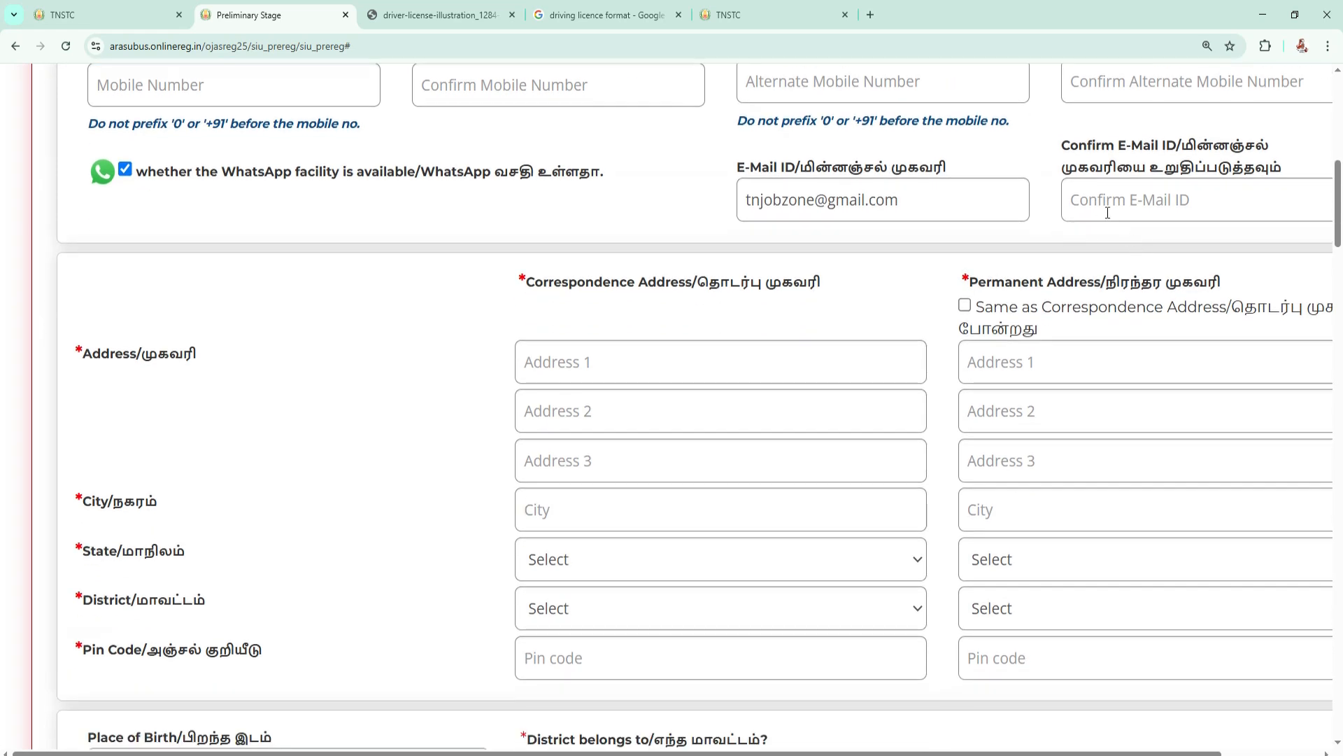
{"action": "left_click", "coordinate": [1130, 203]}
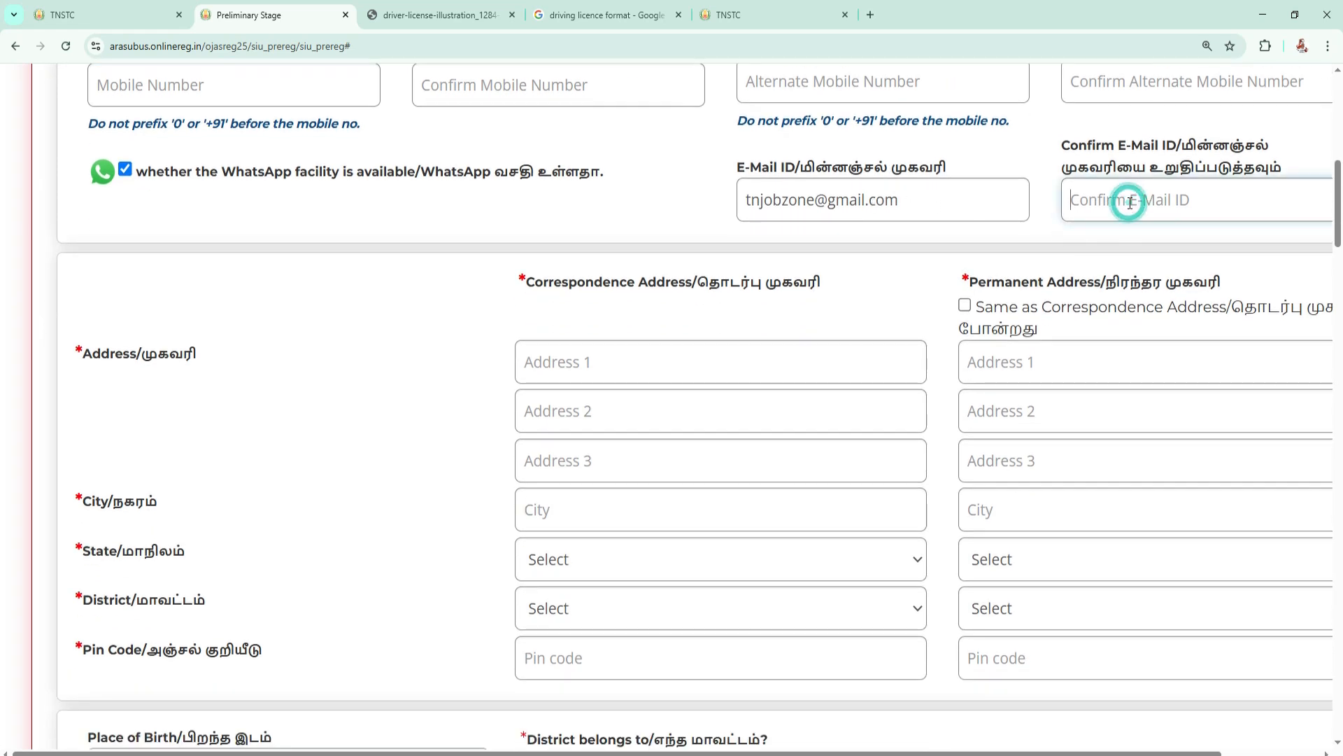
Review the correspondence and permanent address fields and tick the option making the permanent address the same as the correspondence address.
{"action": "scroll", "coordinate": [719, 249], "scroll_direction": "down", "scroll_amount": 1}
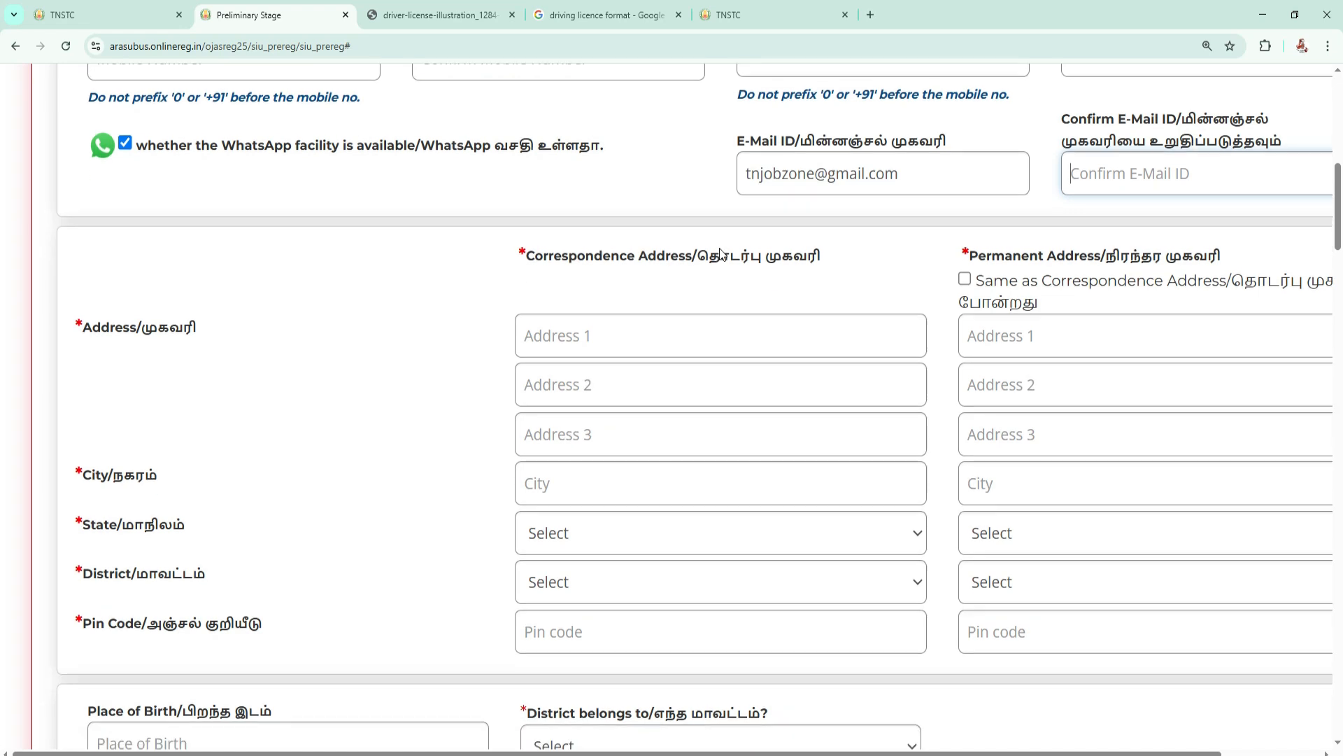
{"action": "scroll", "coordinate": [696, 253], "scroll_direction": "down", "scroll_amount": 1}
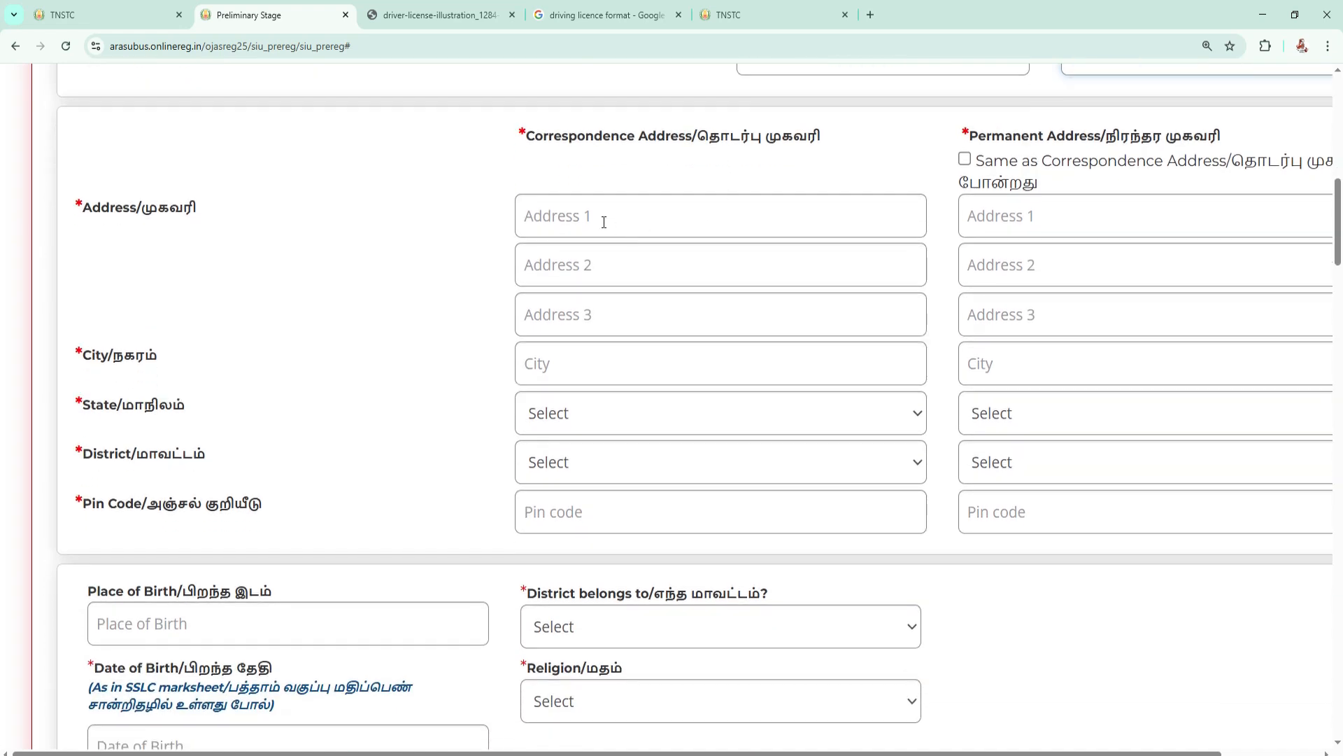
{"action": "left_click", "coordinate": [603, 221]}
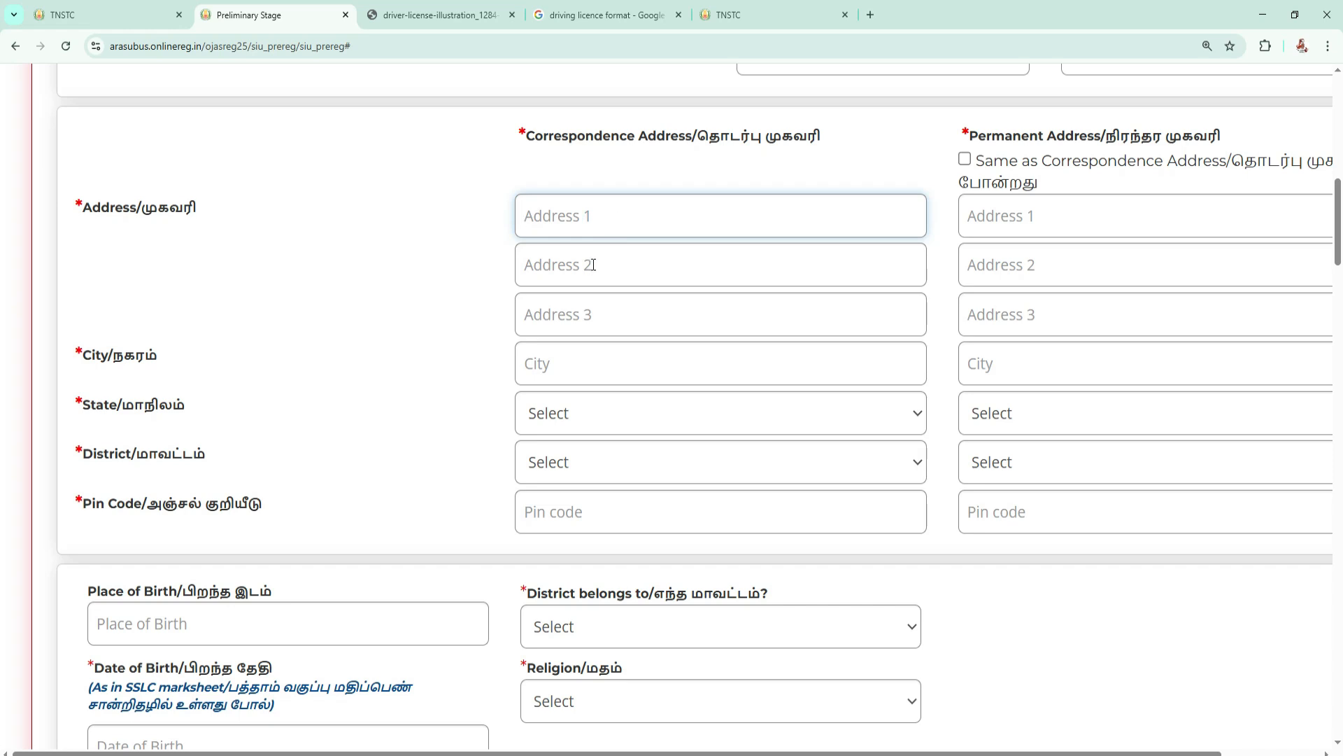
{"action": "scroll", "coordinate": [600, 312], "scroll_direction": "down", "scroll_amount": 1}
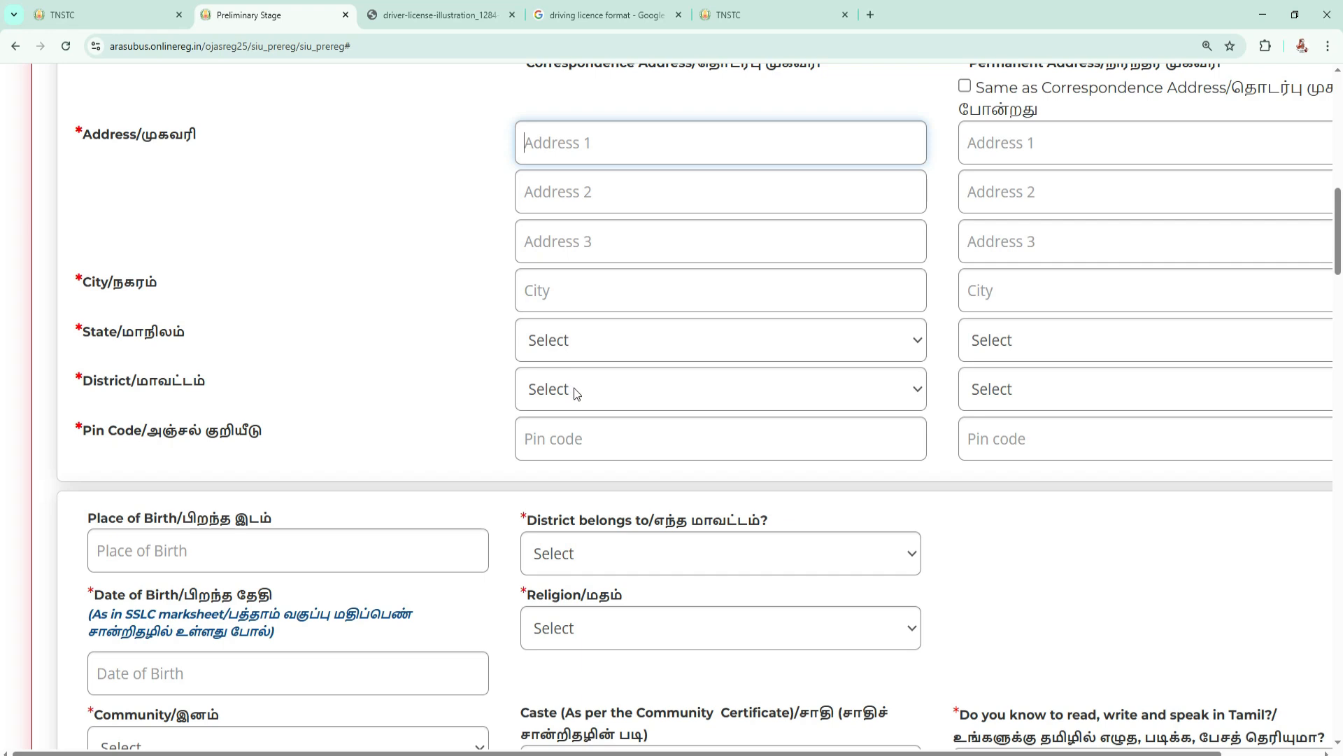
{"action": "scroll", "coordinate": [584, 431], "scroll_direction": "up", "scroll_amount": 2}
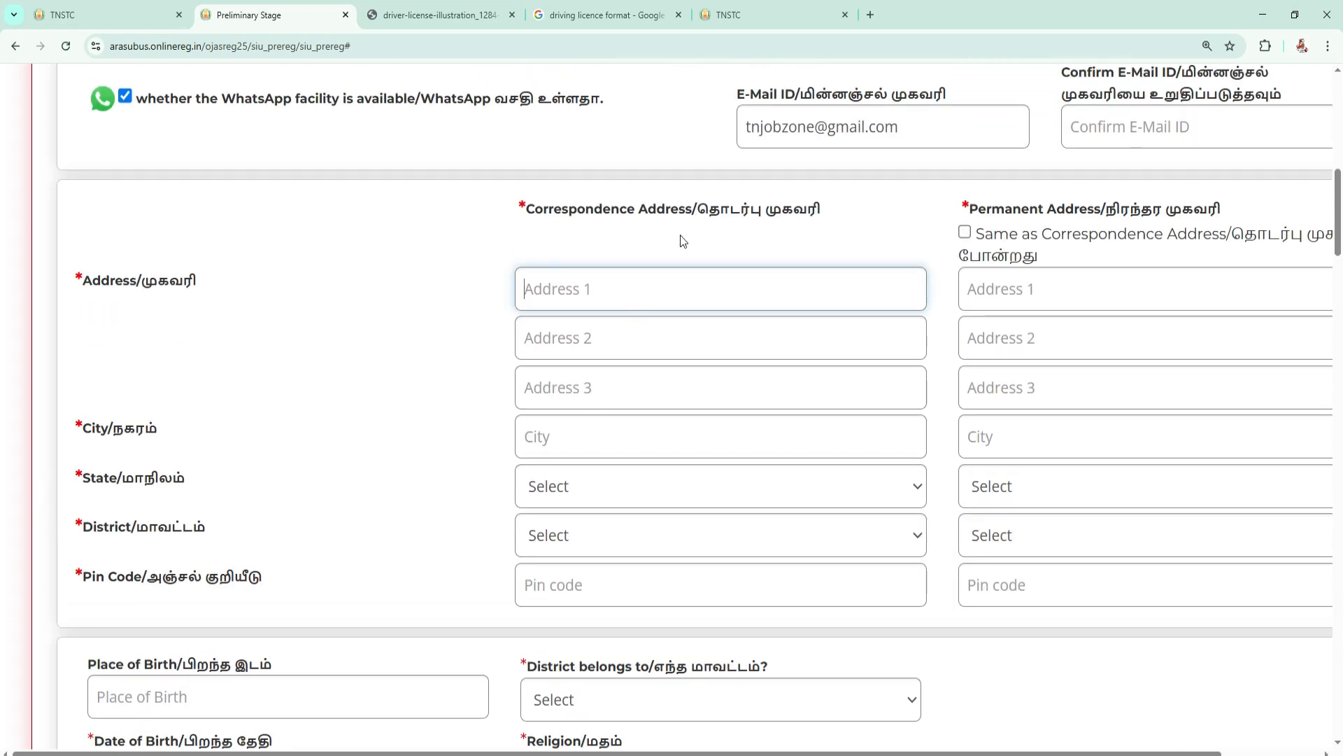
{"action": "left_click_drag", "start_coordinate": [697, 211], "coordinate": [822, 207]}
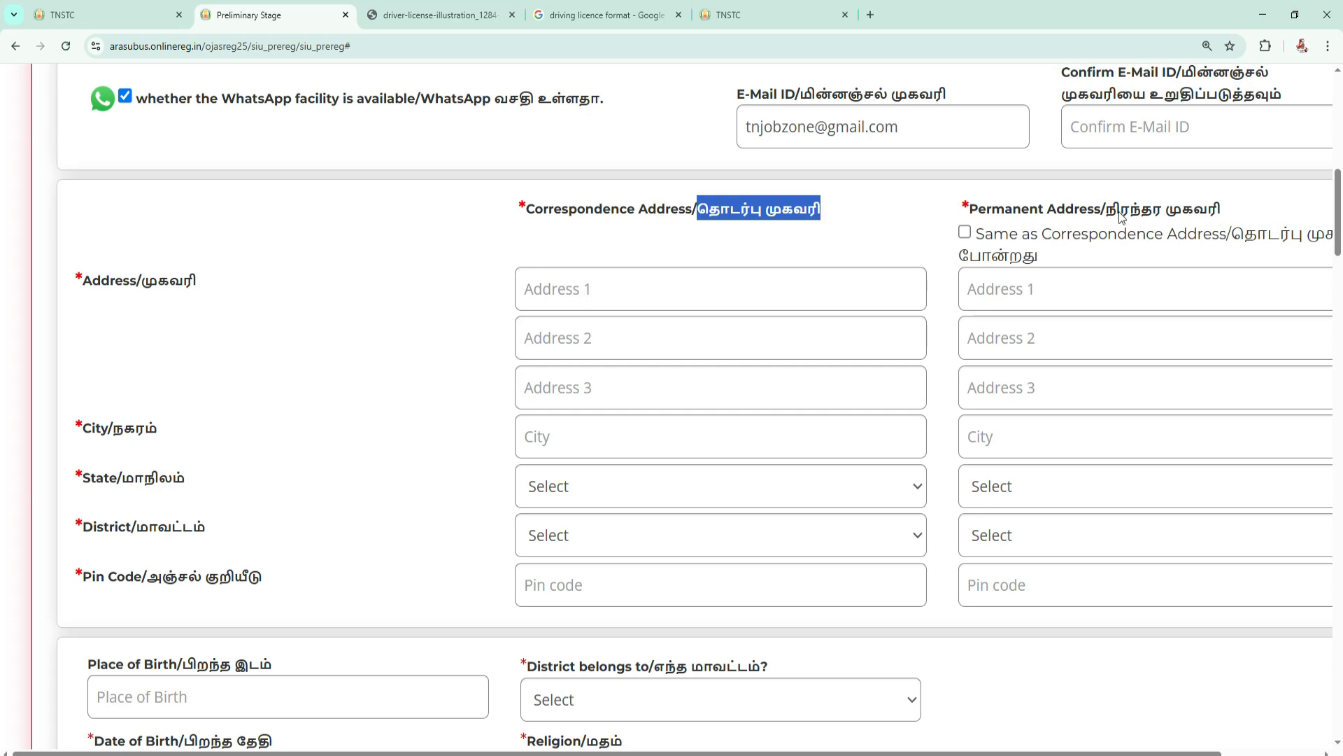
{"action": "left_click", "coordinate": [964, 233]}
{"action": "scroll", "coordinate": [846, 280], "scroll_direction": "down", "scroll_amount": 4}
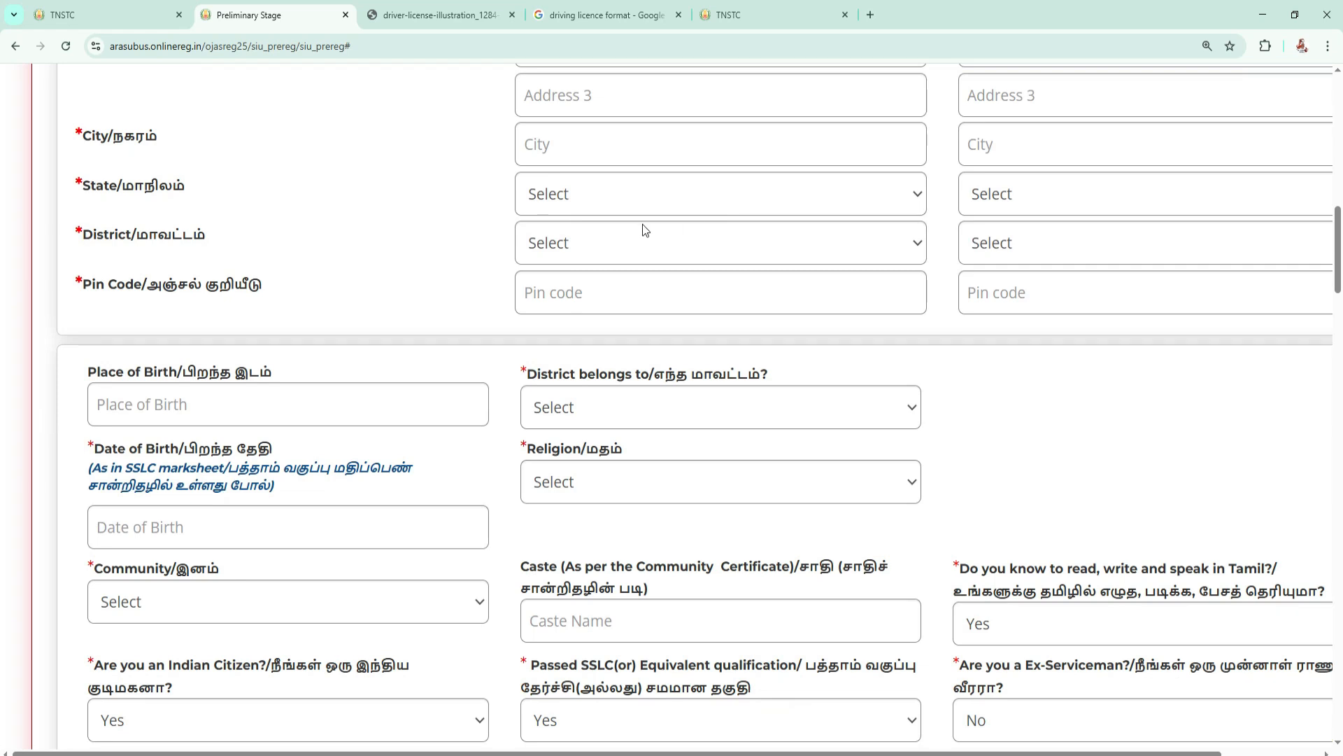
Set the district the applicant belongs to as THOOTHUKUDI and the religion to Hindu.
{"action": "scroll", "coordinate": [218, 301], "scroll_direction": "down", "scroll_amount": 1}
{"action": "scroll", "coordinate": [320, 288], "scroll_direction": "down", "scroll_amount": 1}
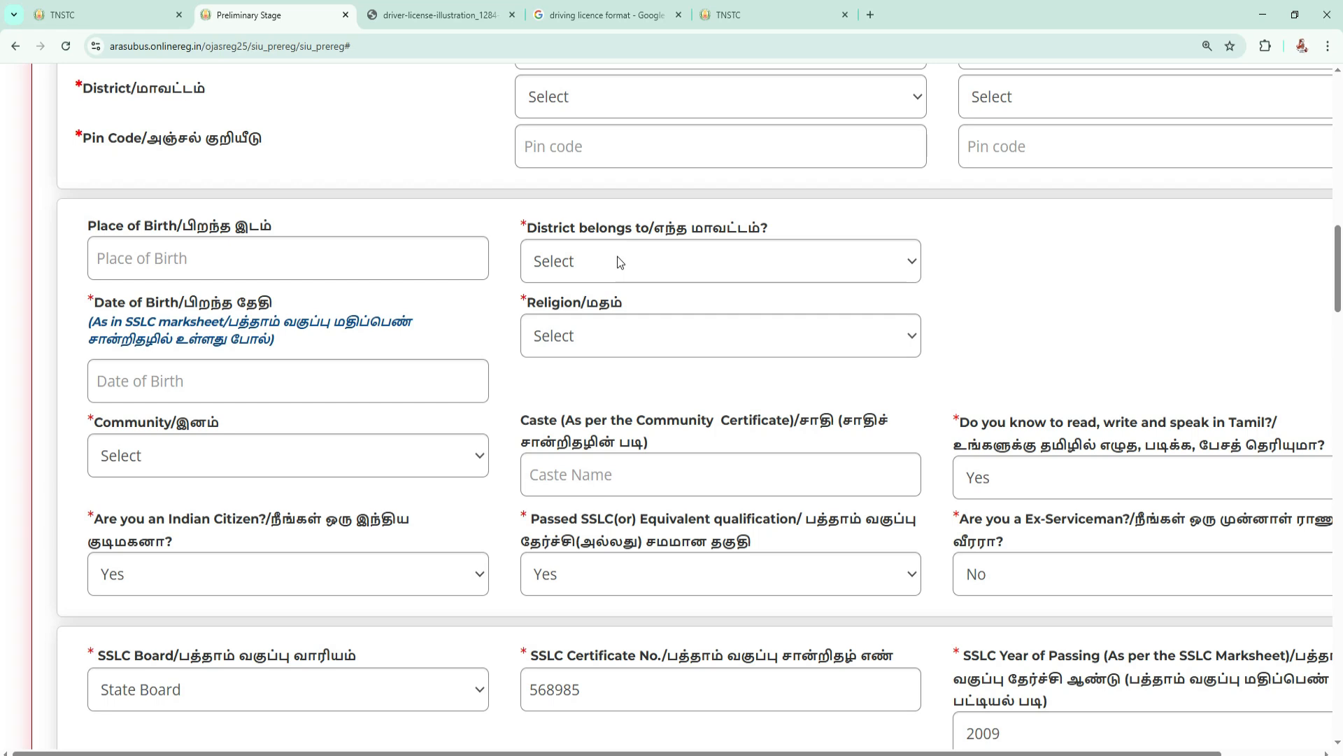
{"action": "left_click", "coordinate": [582, 269]}
{"action": "scroll", "coordinate": [632, 461], "scroll_direction": "down", "scroll_amount": 8}
{"action": "left_click", "coordinate": [617, 508]}
{"action": "scroll", "coordinate": [186, 243], "scroll_direction": "down", "scroll_amount": 2}
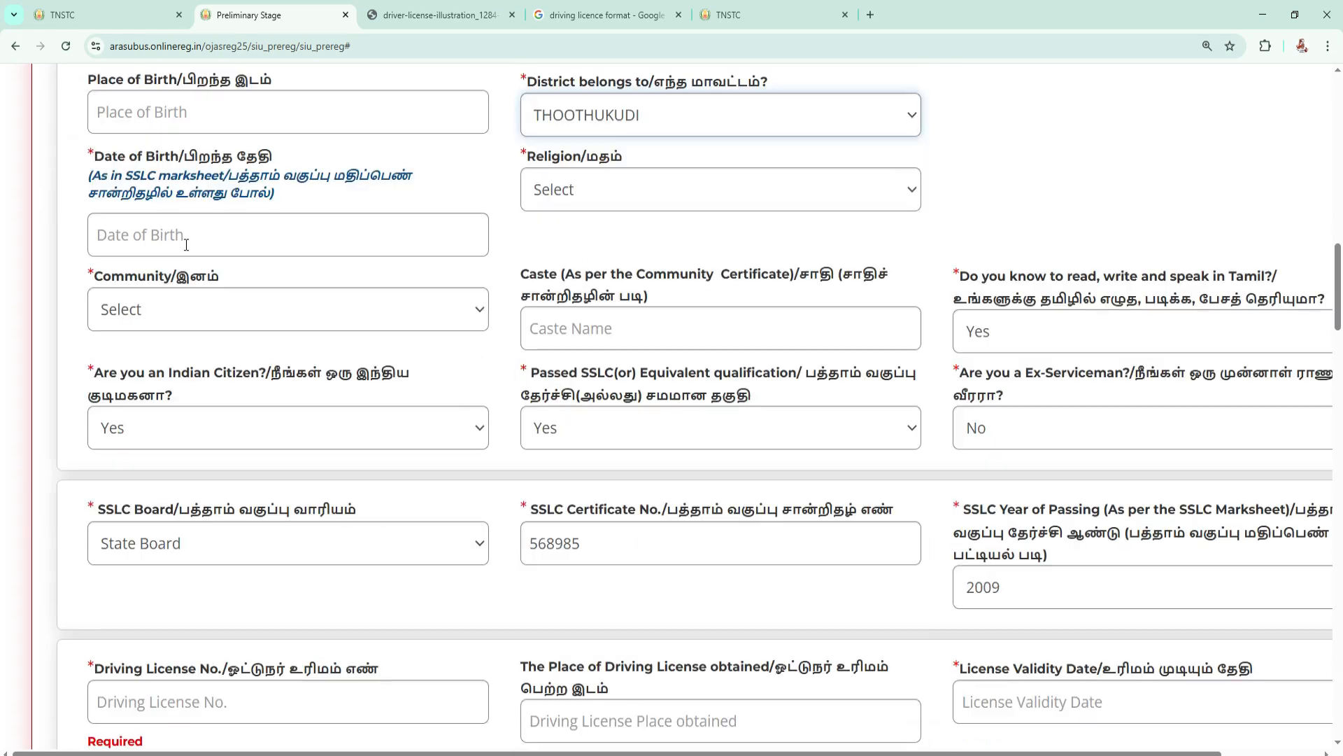
{"action": "left_click", "coordinate": [612, 188]}
{"action": "left_click", "coordinate": [596, 249]}
Set the community to BC and read the caste field's note about following the community certificate.
{"action": "scroll", "coordinate": [524, 231], "scroll_direction": "down", "scroll_amount": 1}
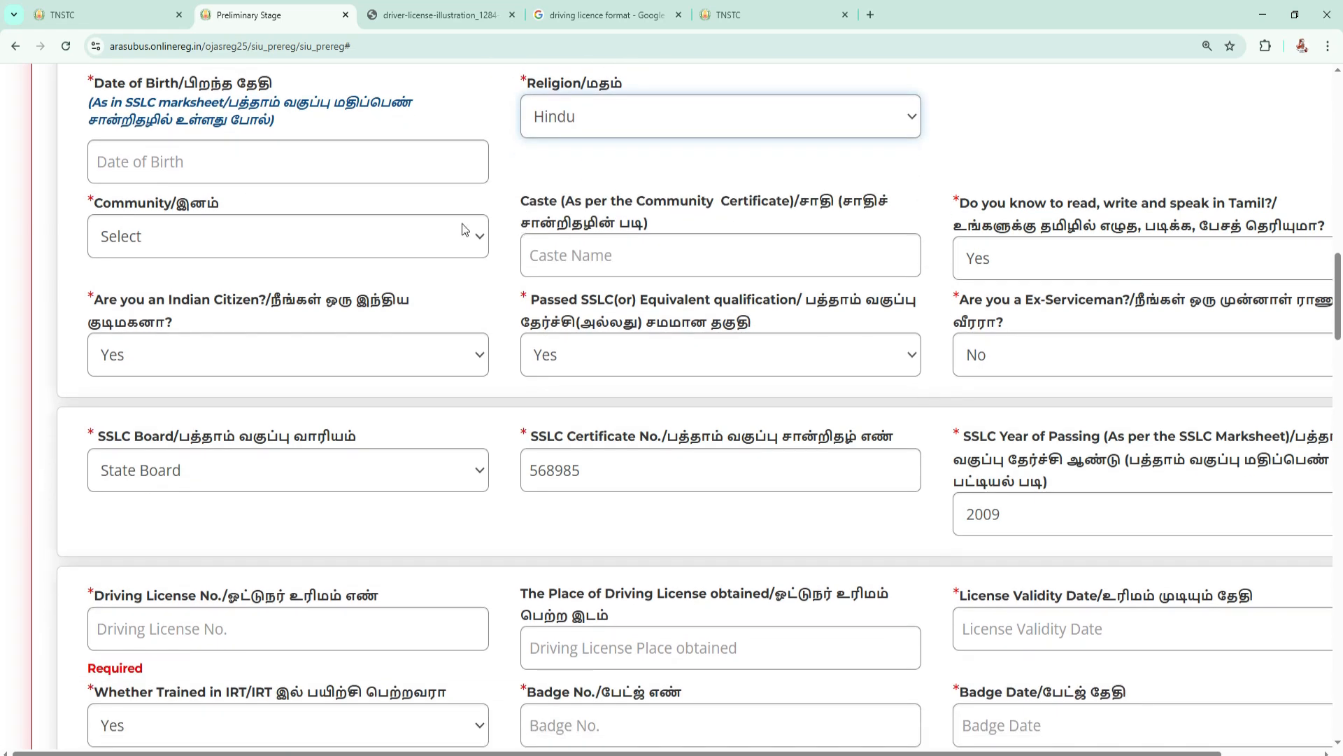
{"action": "left_click", "coordinate": [218, 237]}
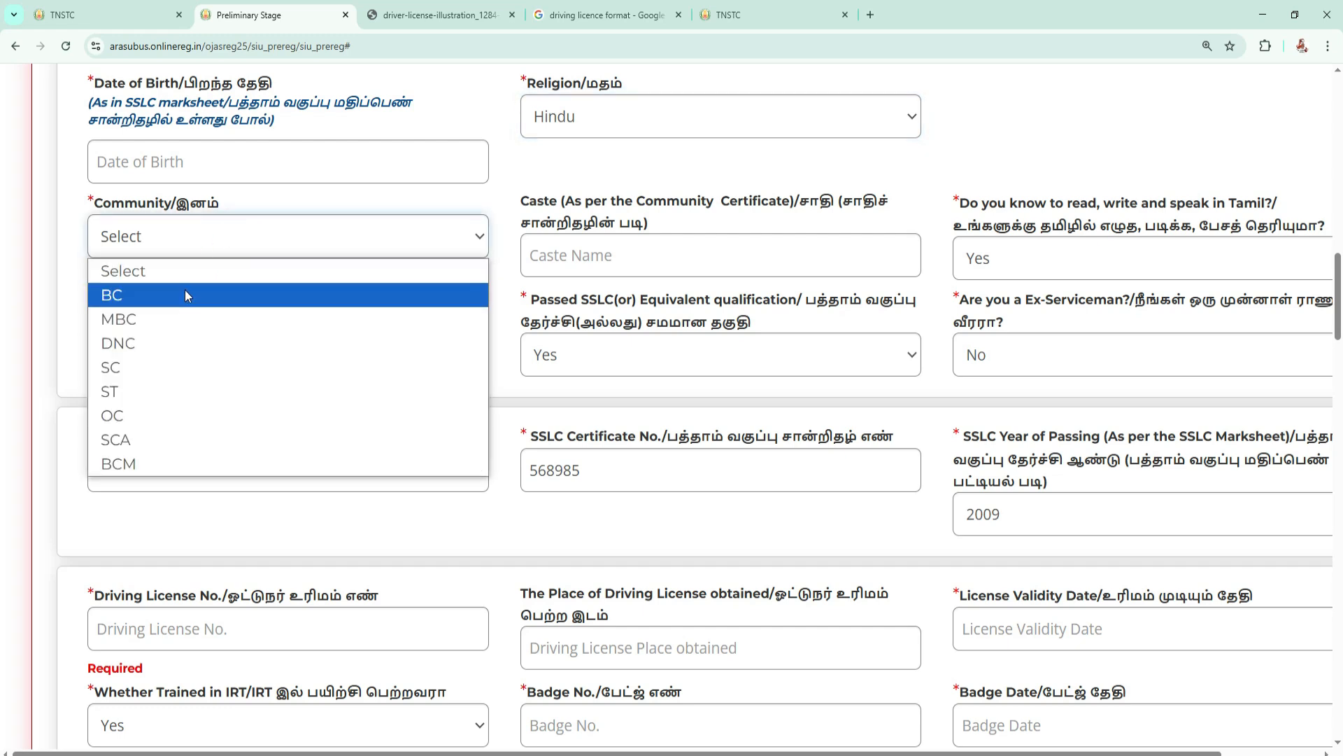
{"action": "left_click", "coordinate": [184, 294]}
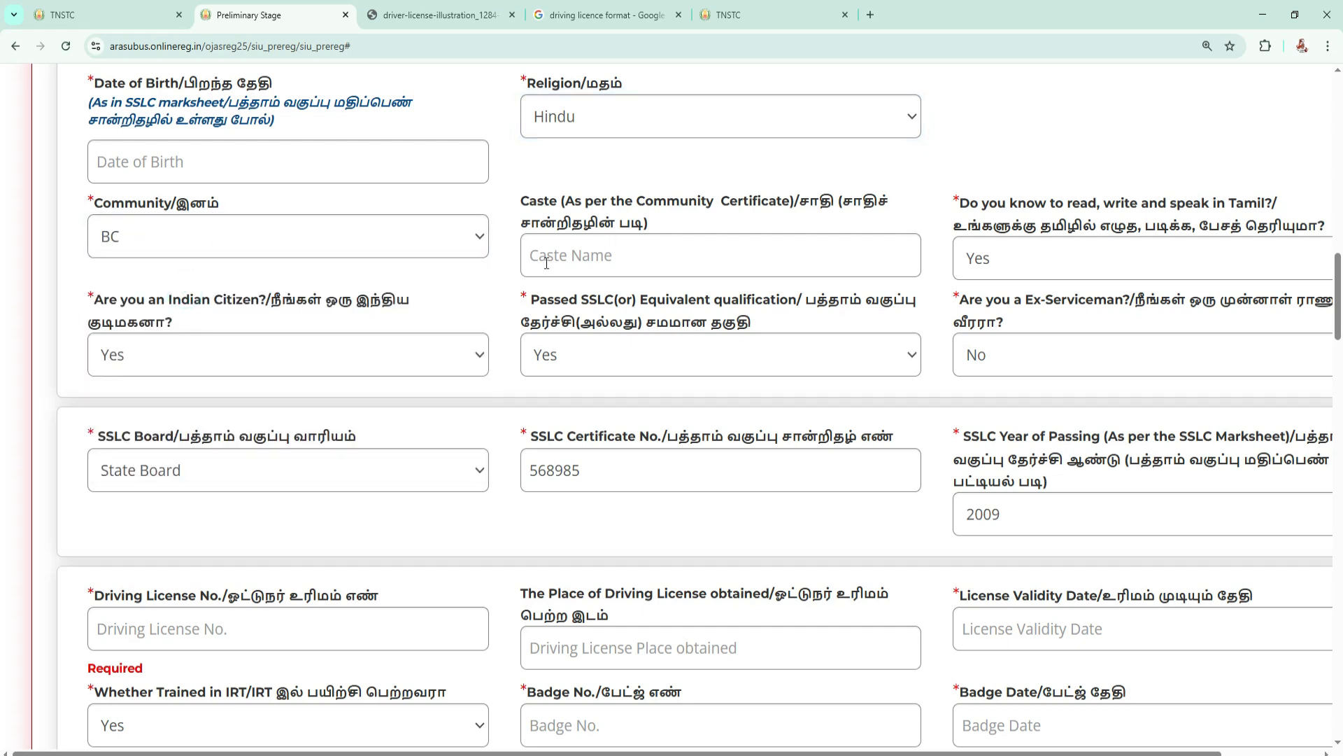
{"action": "left_click_drag", "start_coordinate": [802, 201], "coordinate": [728, 223]}
{"action": "left_click", "coordinate": [799, 213]}
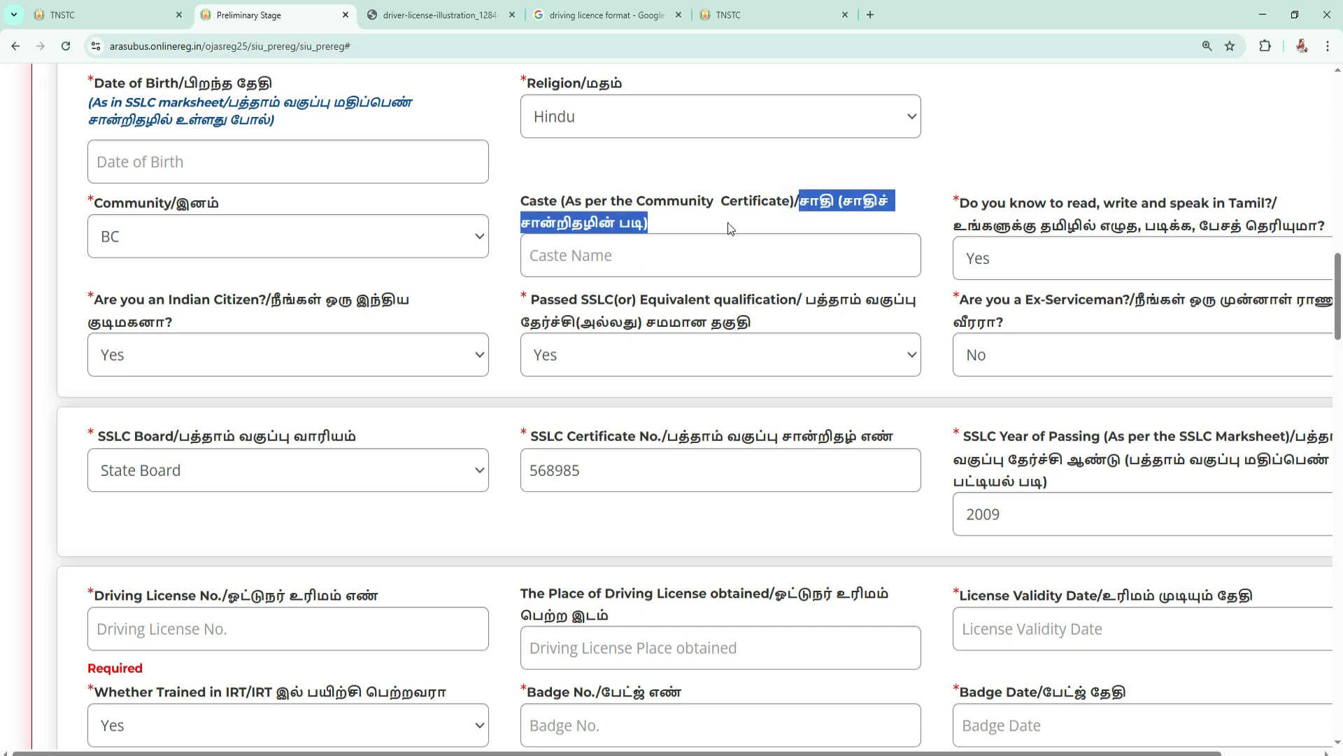
Read the question on reading, writing and speaking Tamil, keeping Yes as the answer.
{"action": "left_click_drag", "start_coordinate": [994, 226], "coordinate": [1267, 239]}
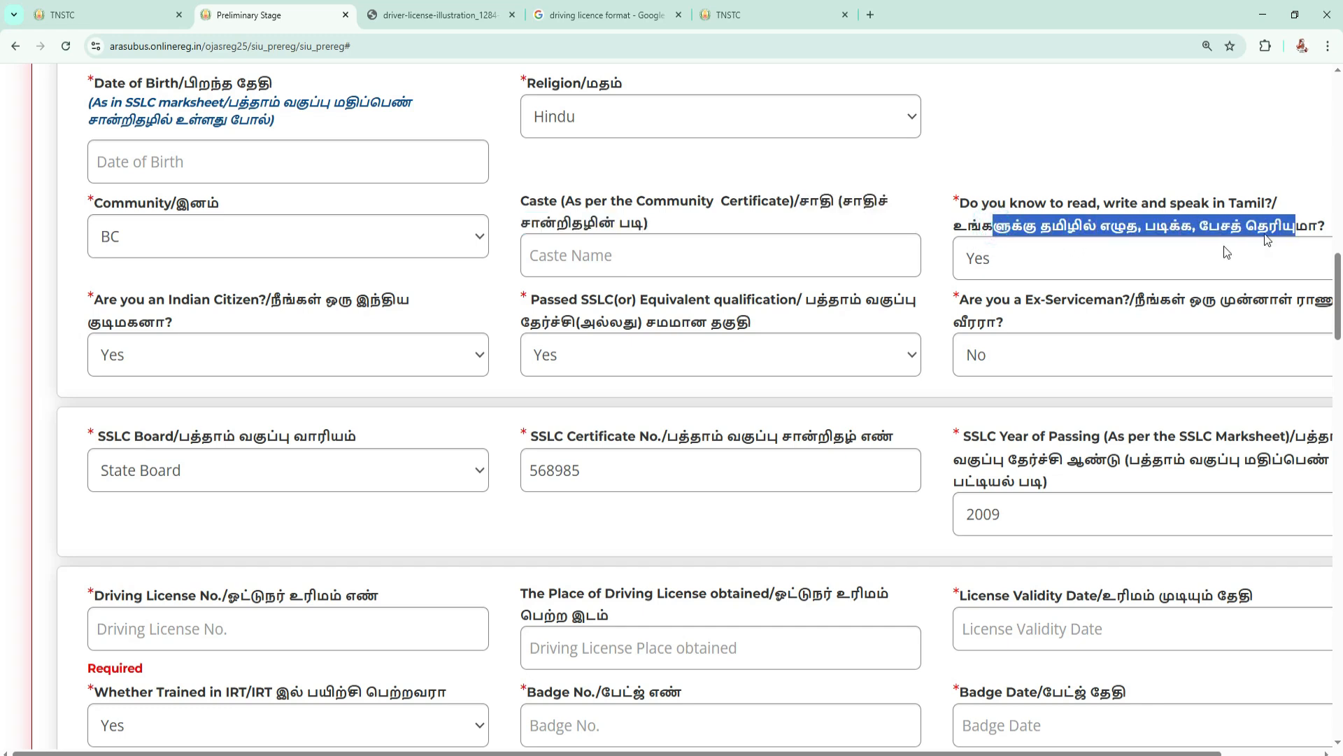
{"action": "left_click", "coordinate": [1016, 270]}
{"action": "left_click", "coordinate": [1003, 315]}
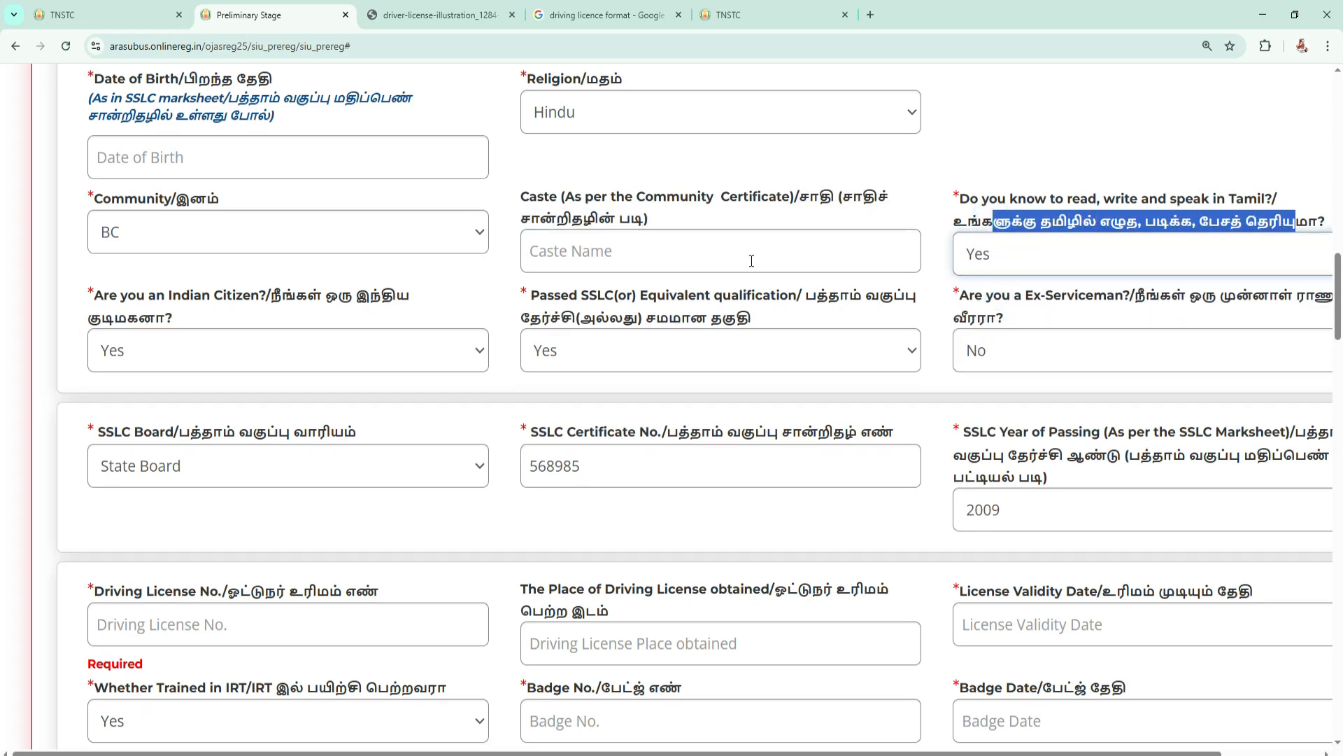
Read the Indian citizenship, SSLC qualification and ex-serviceman questions, keeping Yes for the SSLC qualification.
{"action": "scroll", "coordinate": [751, 261], "scroll_direction": "down", "scroll_amount": 1}
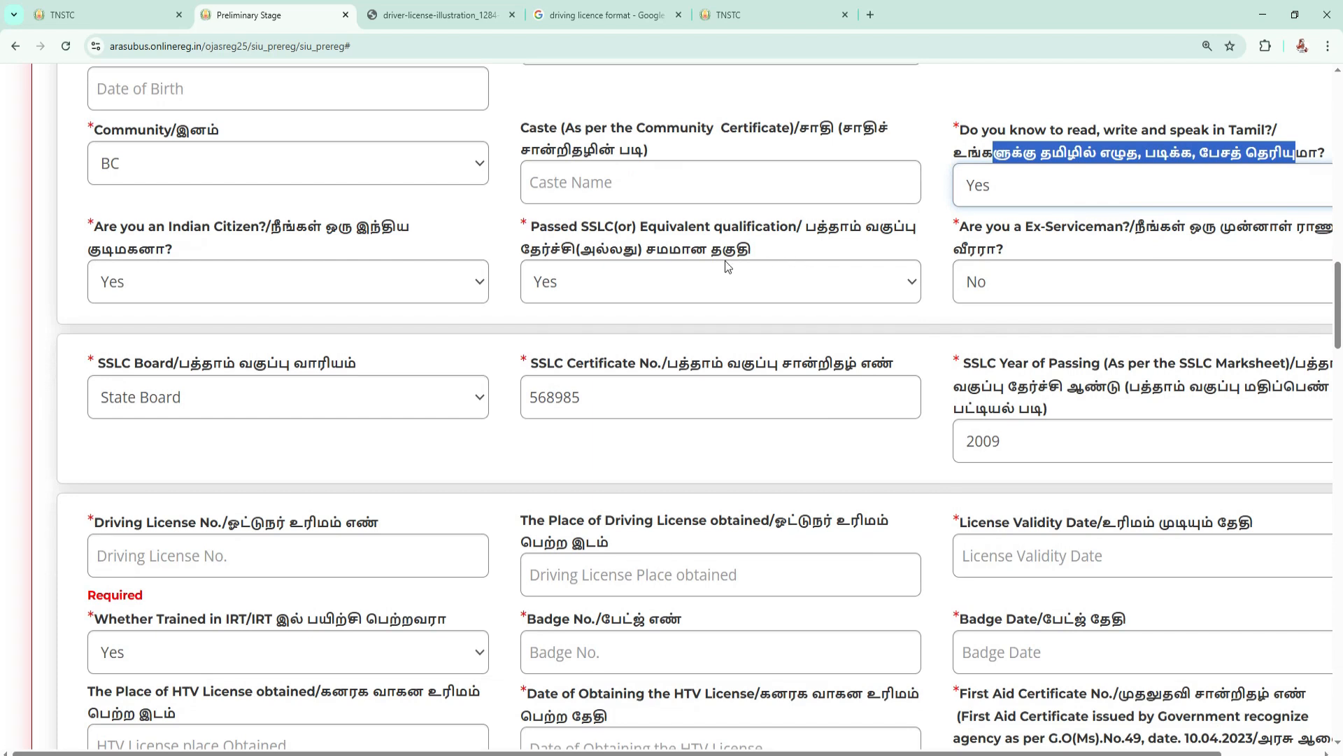
{"action": "left_click_drag", "start_coordinate": [282, 228], "coordinate": [369, 232]}
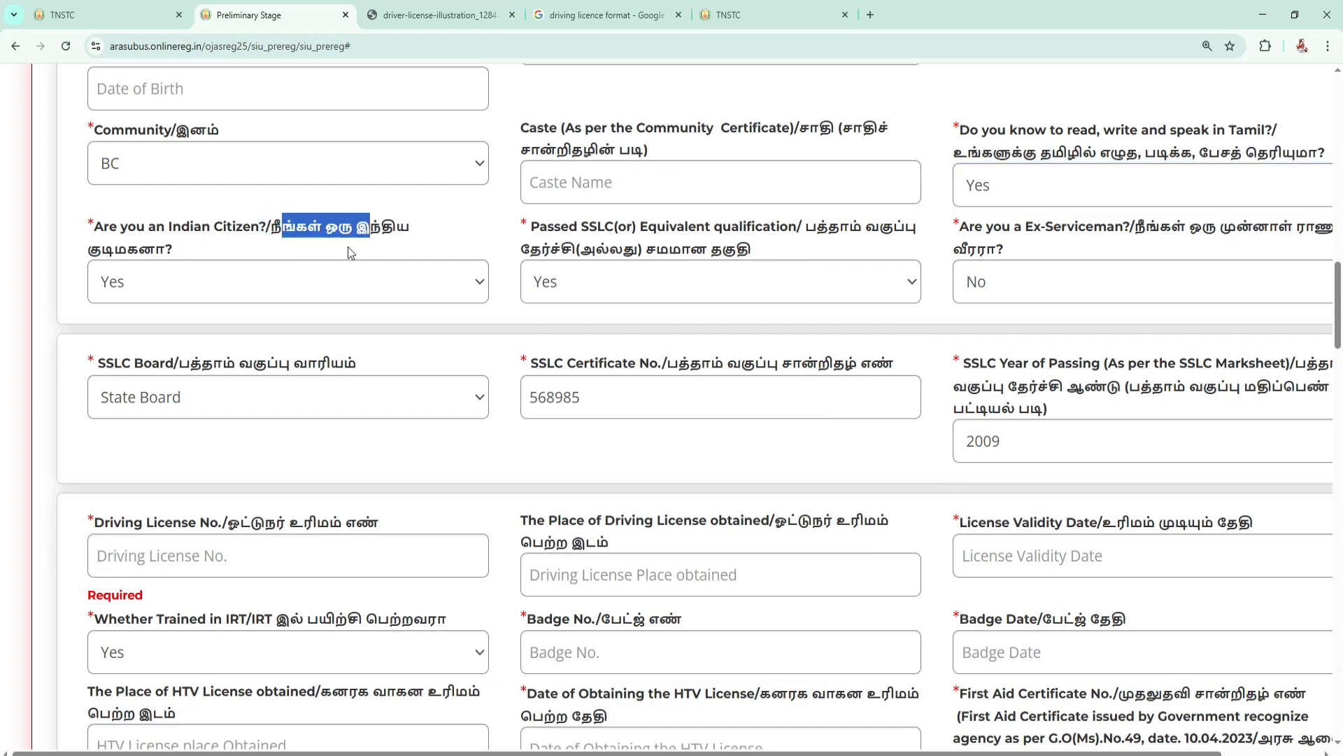
{"action": "left_click_drag", "start_coordinate": [806, 229], "coordinate": [917, 230]}
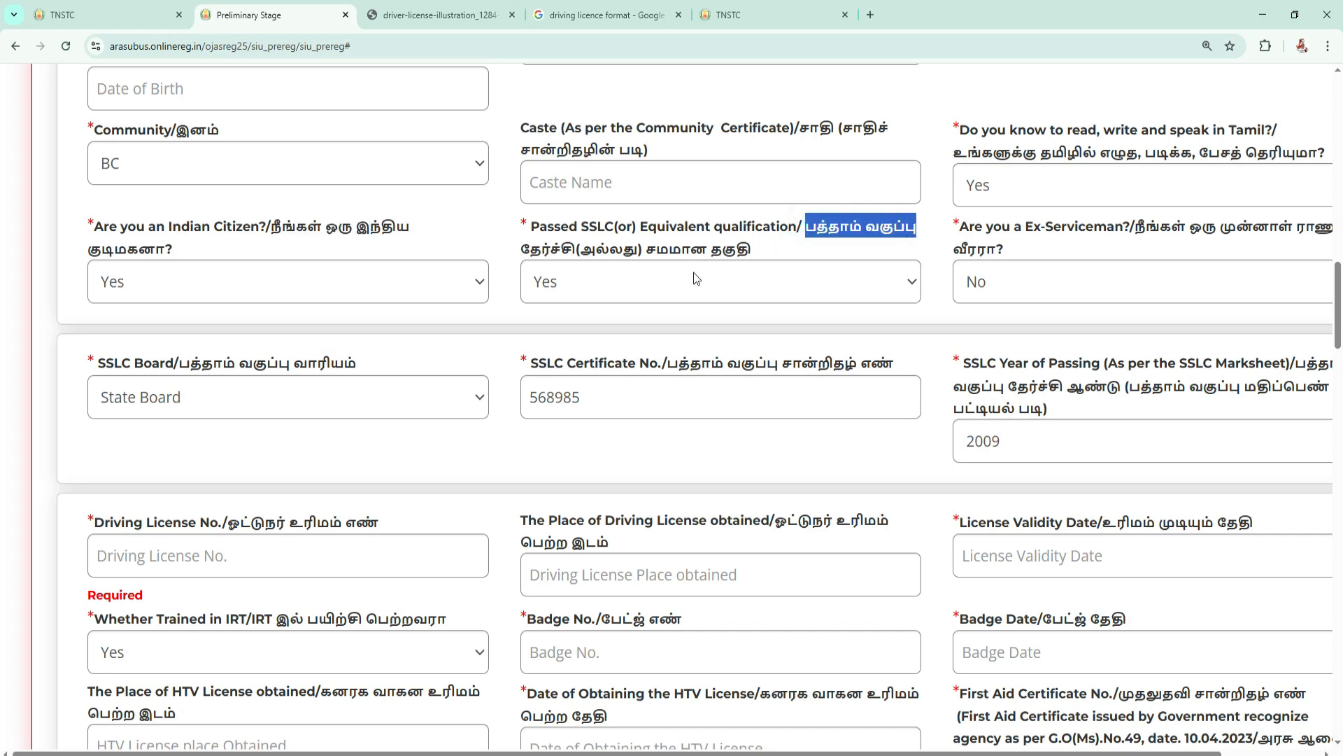
{"action": "left_click", "coordinate": [601, 280]}
{"action": "left_click", "coordinate": [588, 340]}
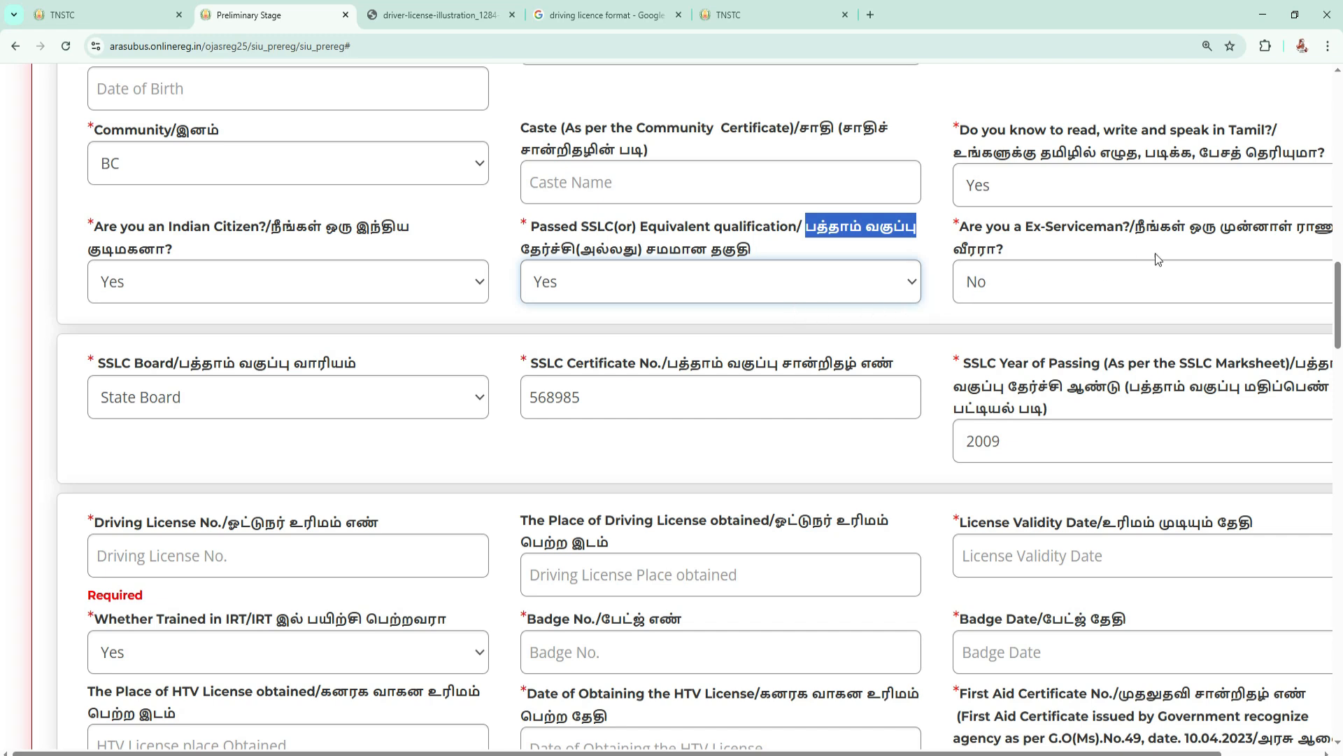
{"action": "left_click_drag", "start_coordinate": [1137, 227], "coordinate": [1314, 228]}
Check the SSLC board options, keeping State Board, and examine the certificate number and year of passing fields.
{"action": "scroll", "coordinate": [633, 276], "scroll_direction": "down", "scroll_amount": 2}
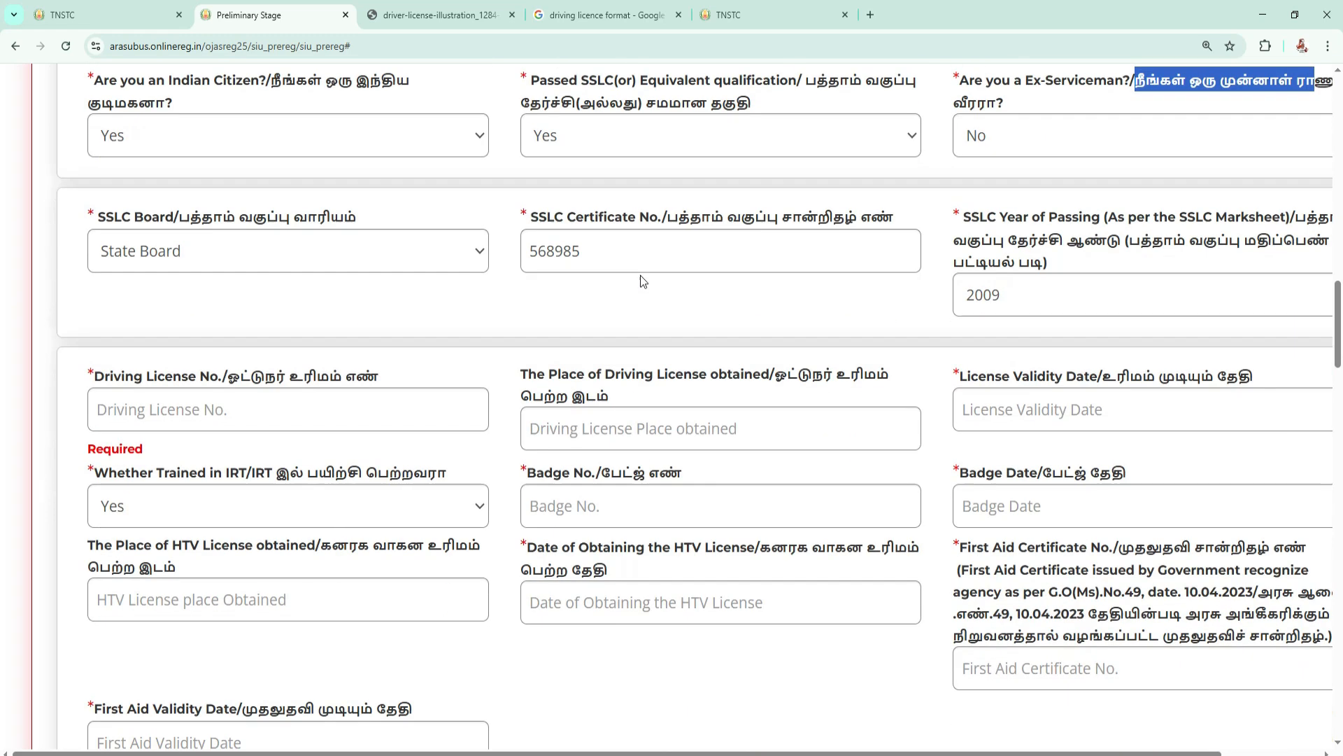
{"action": "left_click", "coordinate": [213, 261]}
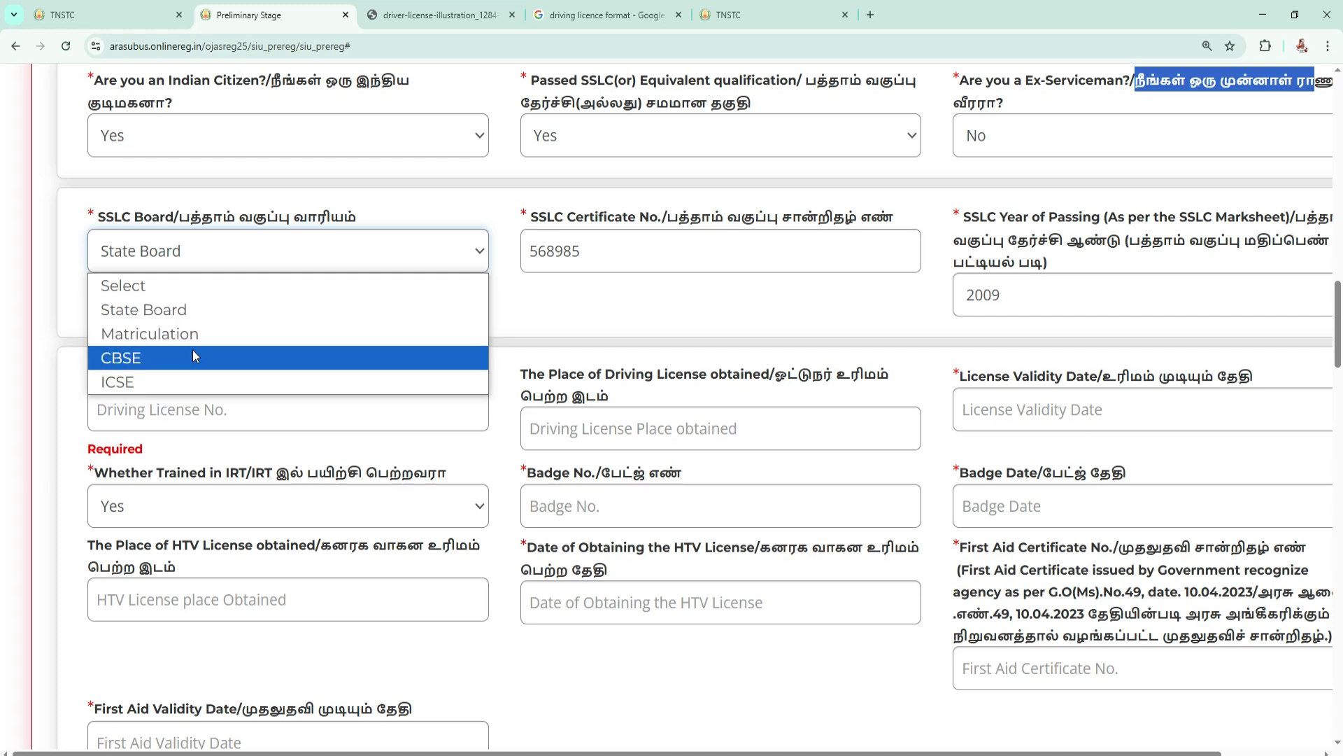
{"action": "left_click", "coordinate": [216, 310]}
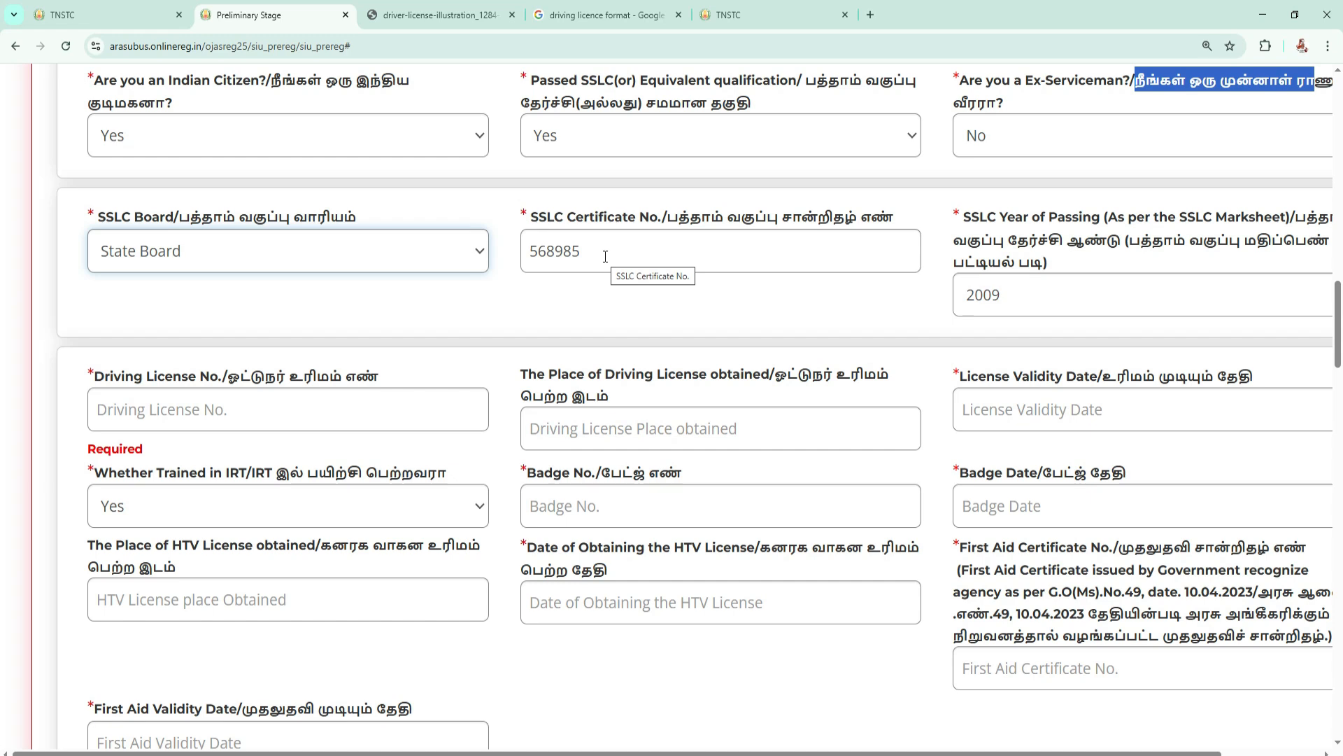
{"action": "left_click_drag", "start_coordinate": [972, 219], "coordinate": [1135, 223]}
{"action": "scroll", "coordinate": [1027, 233], "scroll_direction": "down", "scroll_amount": 1}
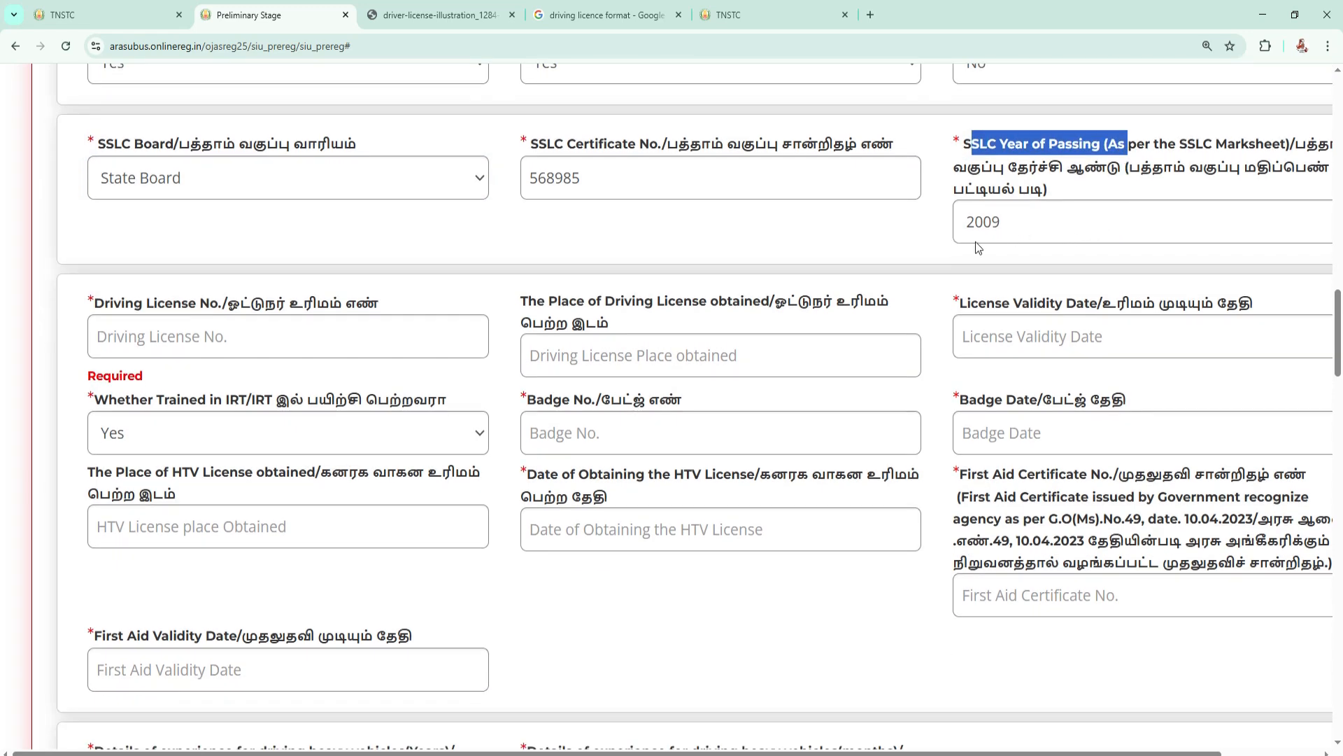
Examine the driving licence section, including the licence number field and the date of obtaining the HTV licence.
{"action": "scroll", "coordinate": [353, 302], "scroll_direction": "down", "scroll_amount": 1}
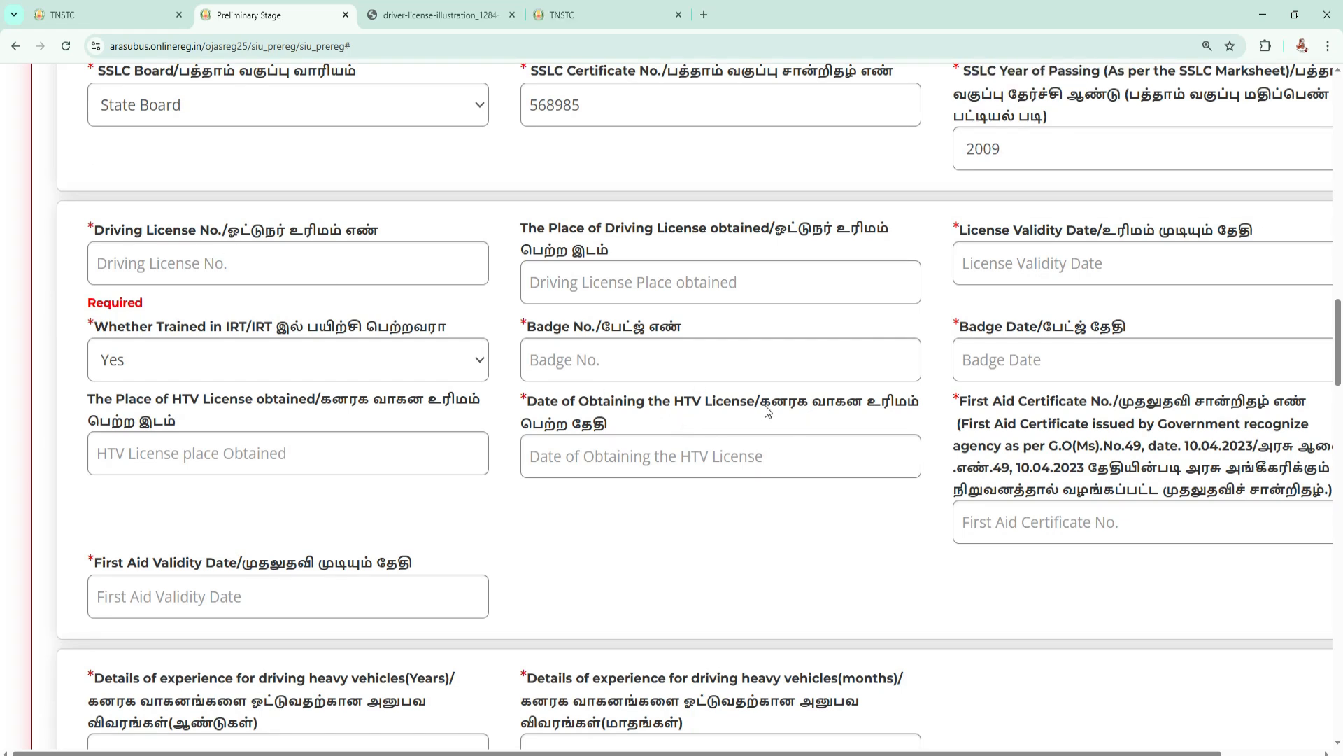
{"action": "left_click_drag", "start_coordinate": [761, 401], "coordinate": [625, 432]}
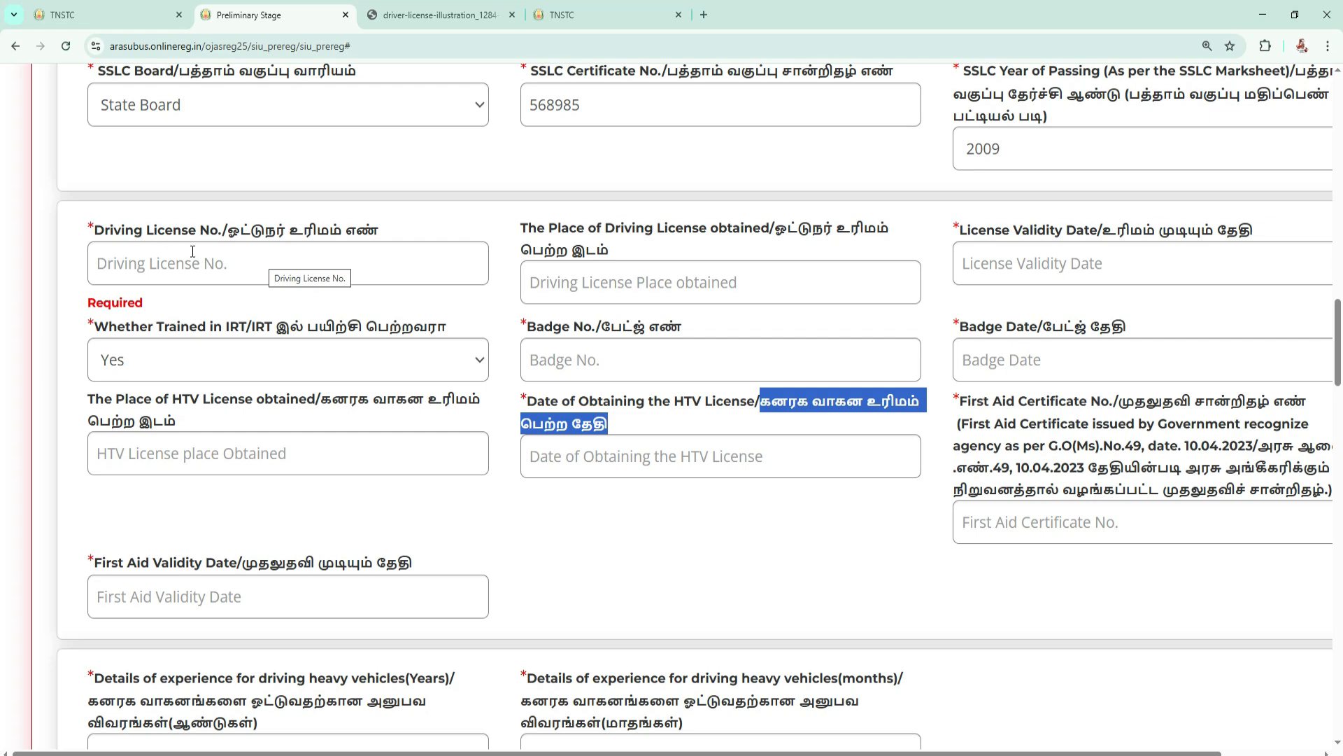
{"action": "left_click", "coordinate": [233, 257]}
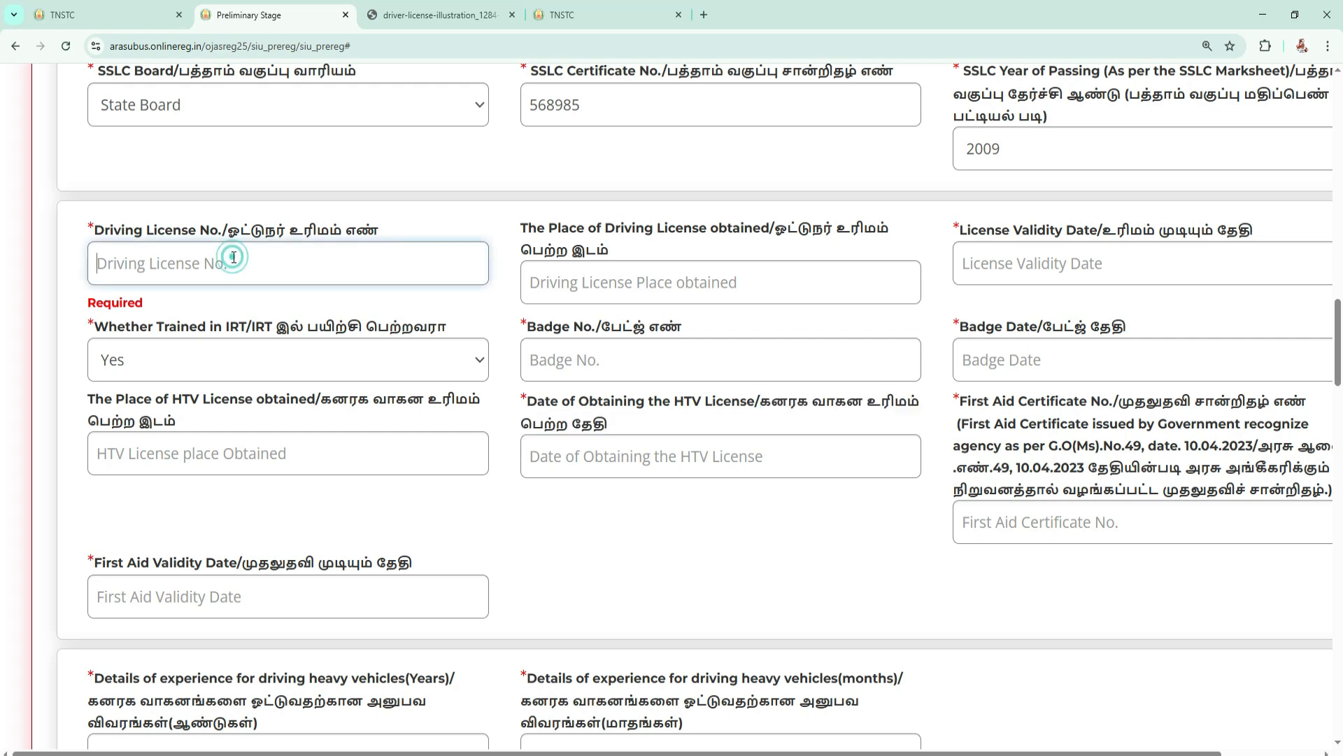
Compare the form's driving licence fields with the details printed on the sample driving licence image.
{"action": "left_click", "coordinate": [436, 18]}
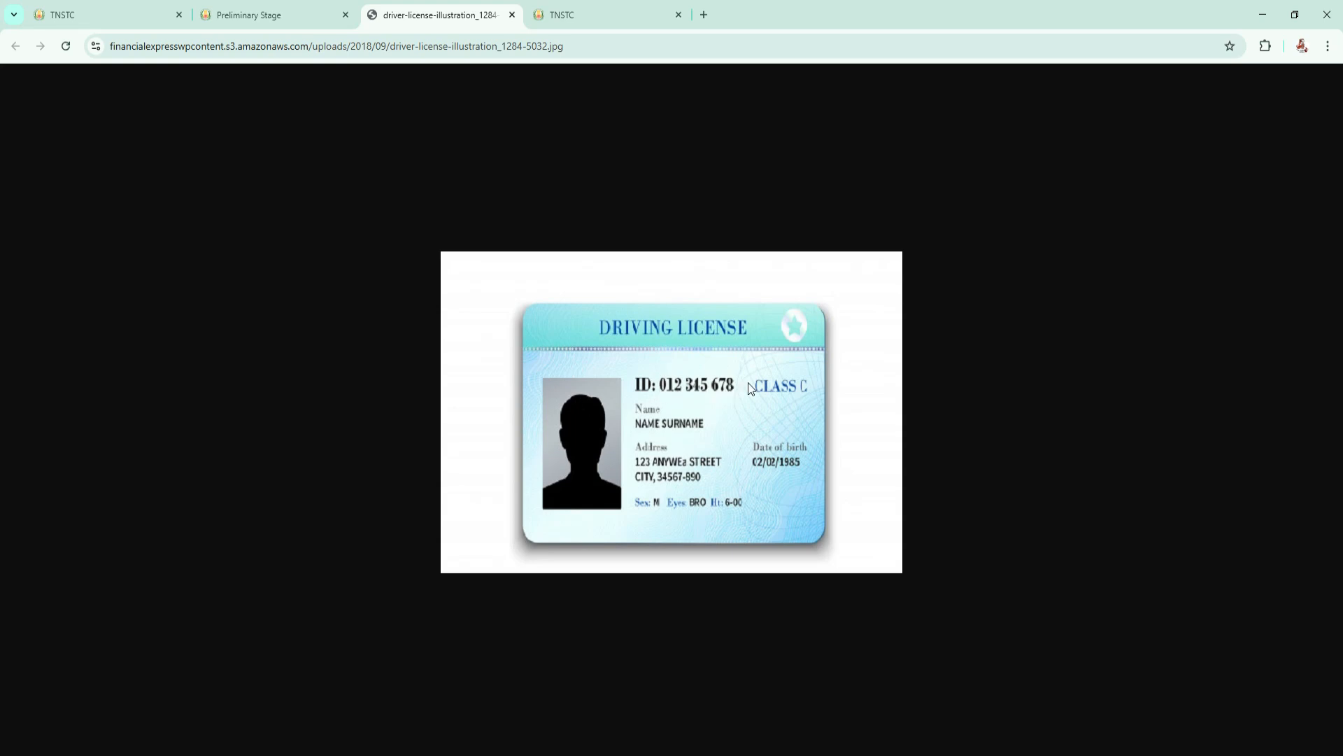
{"action": "left_click", "coordinate": [263, 15]}
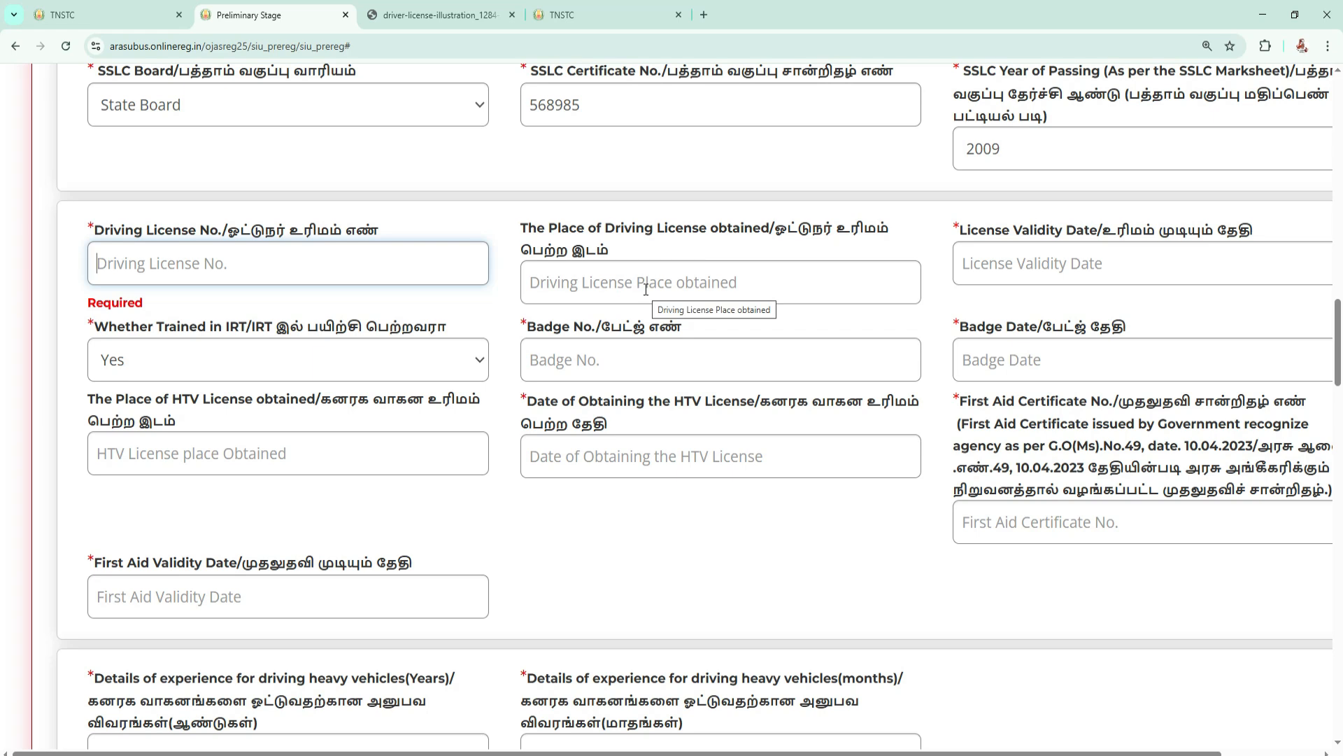
{"action": "left_click", "coordinate": [433, 15]}
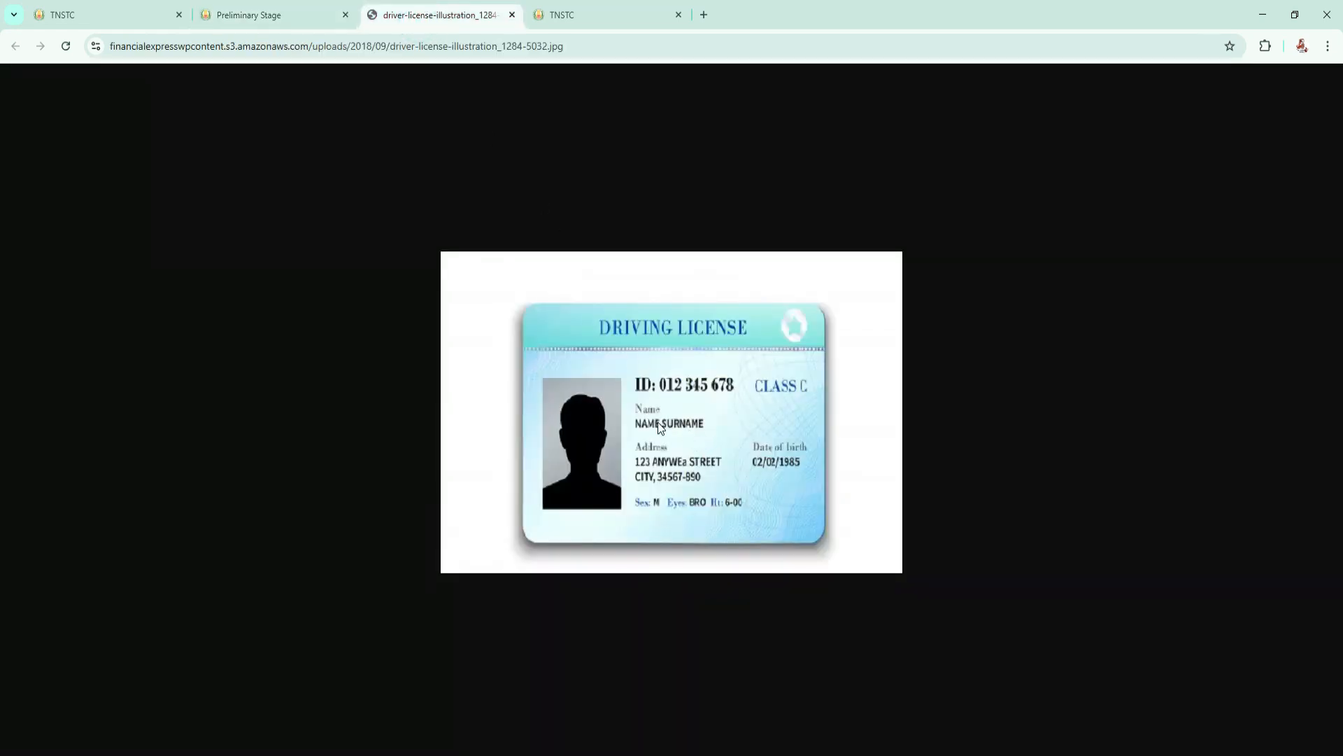
{"action": "left_click", "coordinate": [292, 15]}
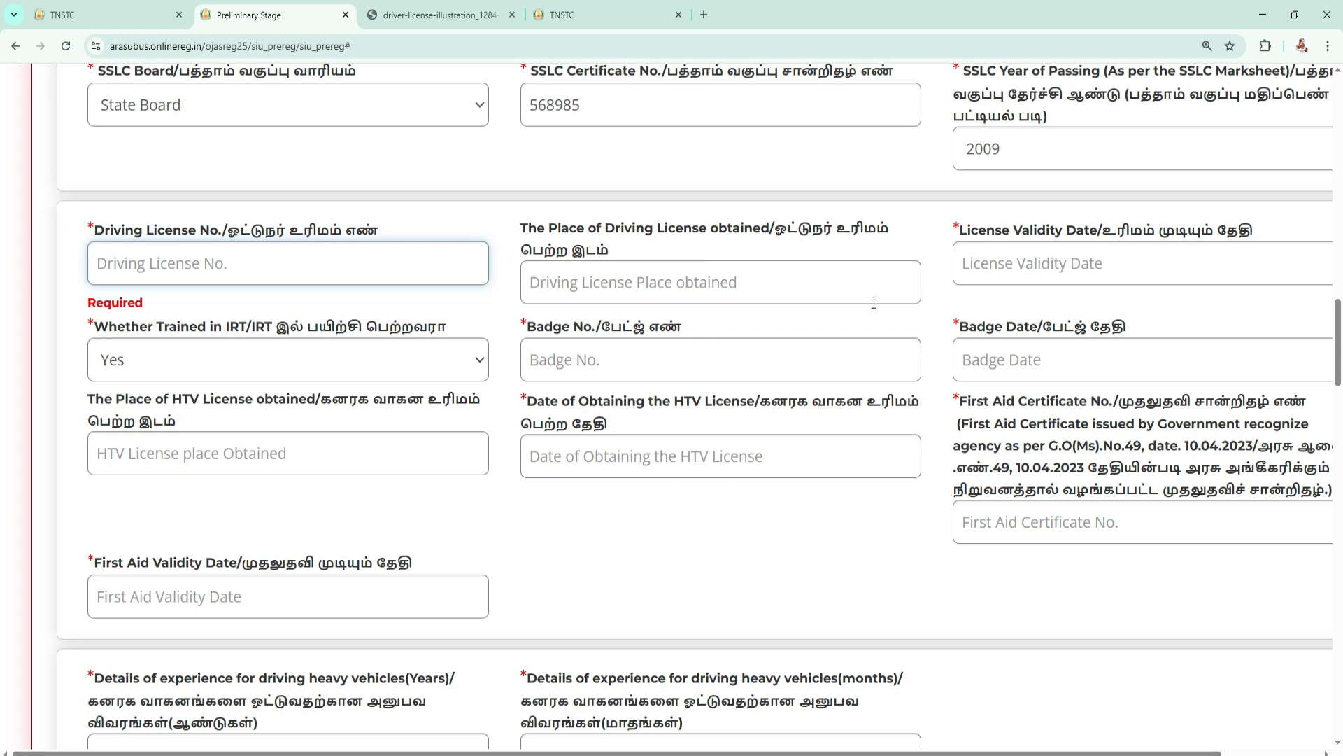
{"action": "left_click", "coordinate": [429, 16]}
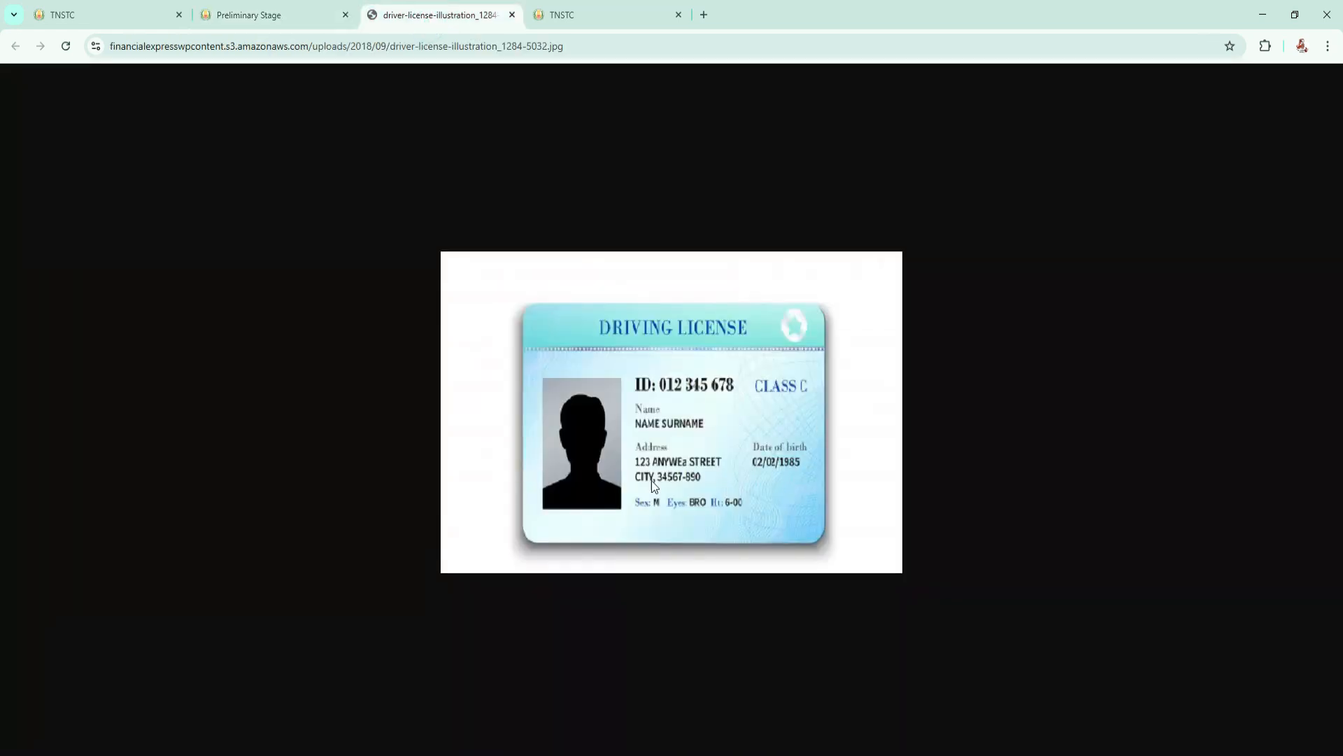
Return to the Preliminary Stage form and check the IRT training question's options, keeping Yes.
{"action": "left_click", "coordinate": [279, 15]}
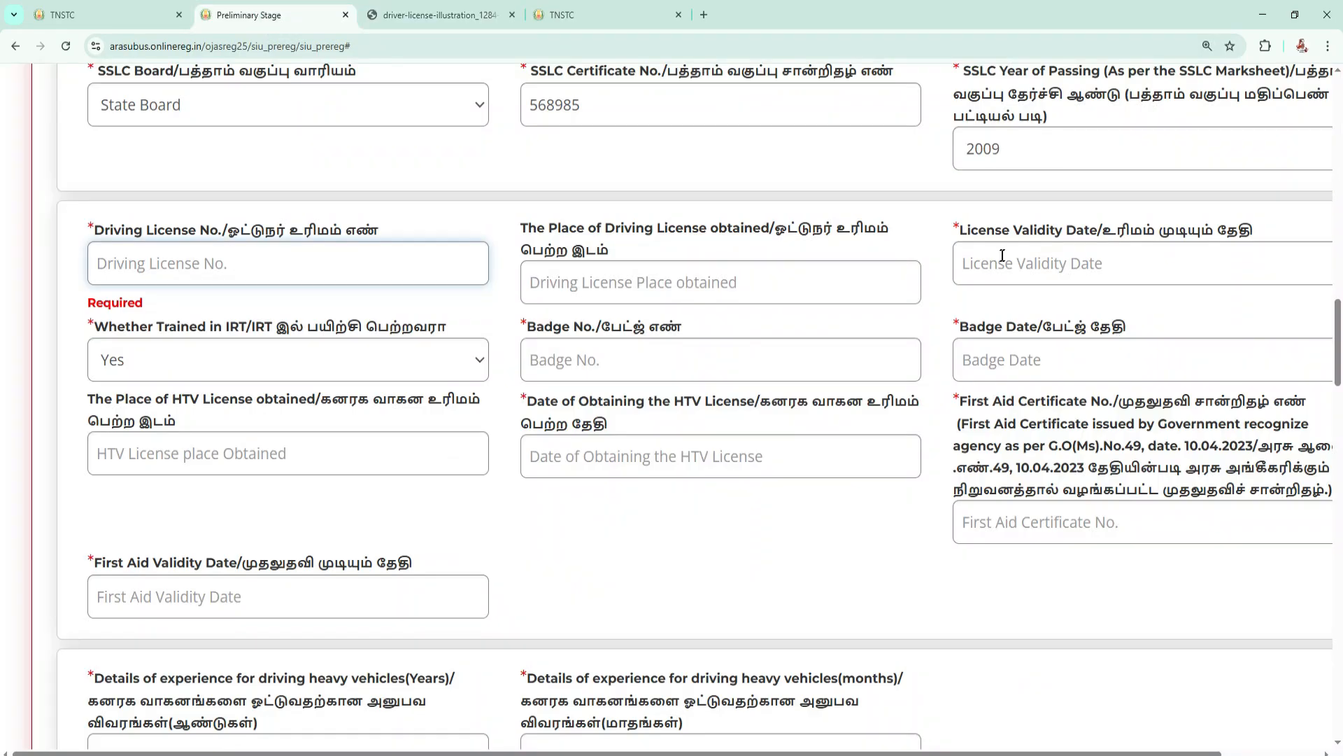
{"action": "left_click_drag", "start_coordinate": [249, 257], "coordinate": [451, 256]}
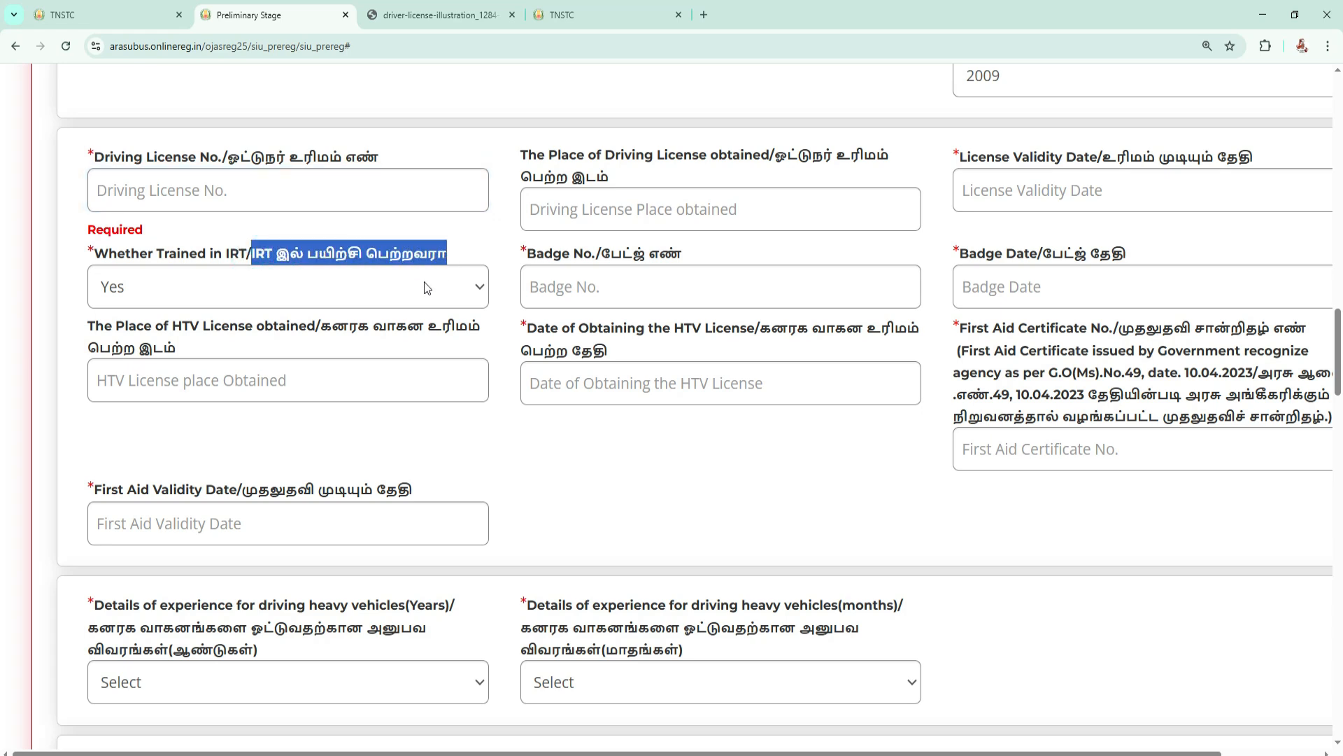
{"action": "left_click", "coordinate": [289, 288]}
{"action": "left_click", "coordinate": [182, 344]}
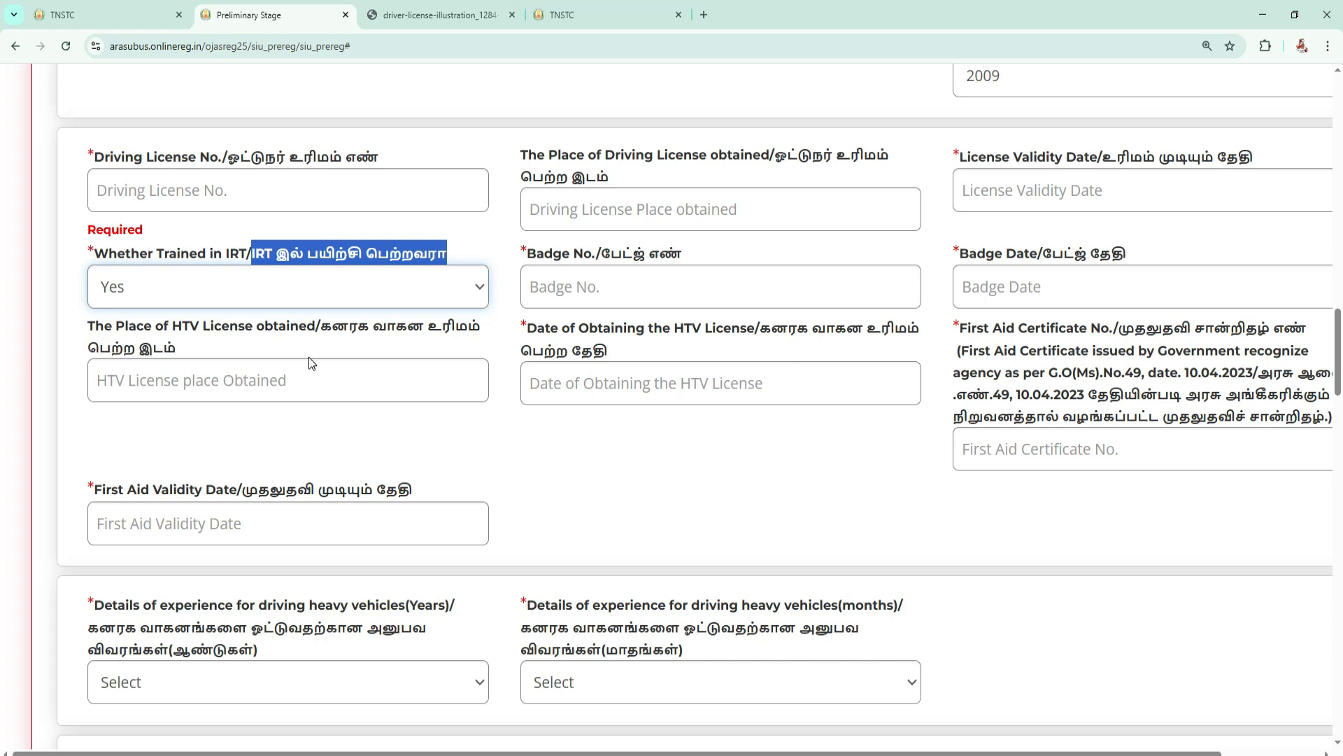
Examine the HTV licence fields for the place obtained and the date of obtaining, including the date calendar.
{"action": "left_click", "coordinate": [223, 390]}
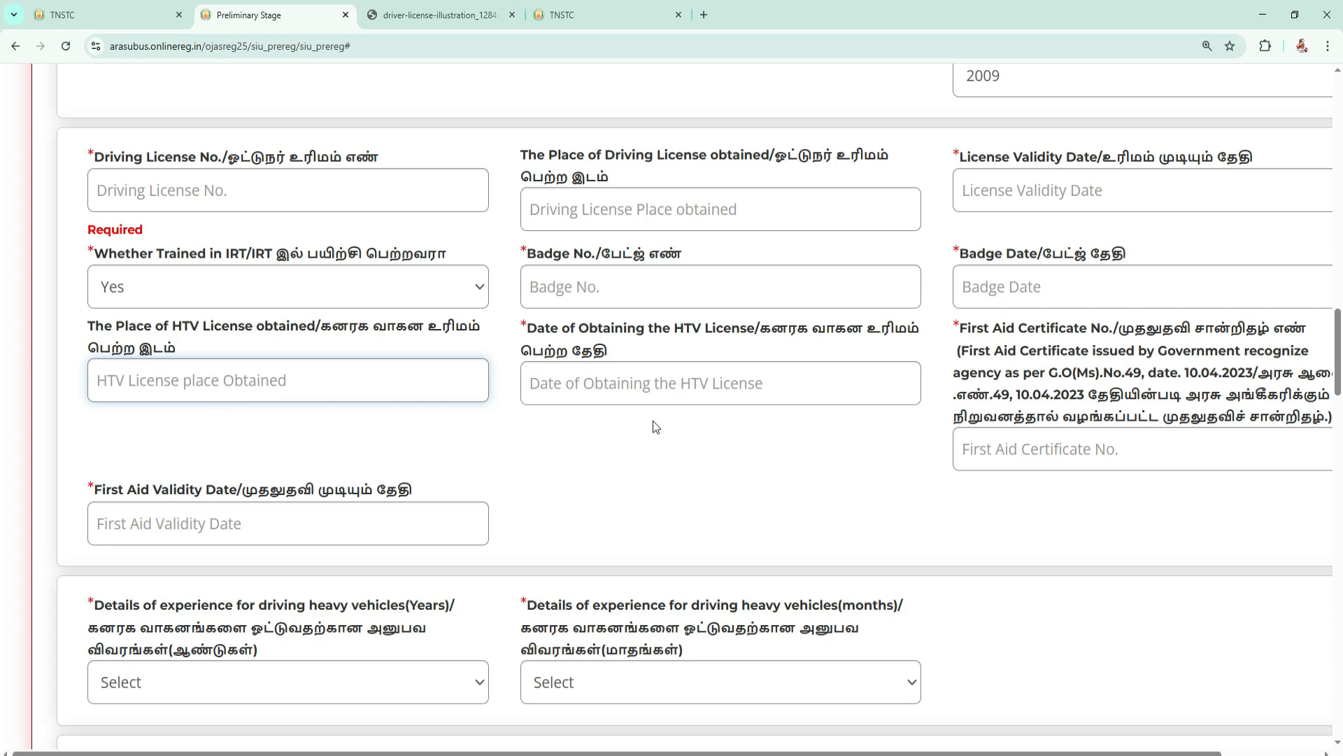
{"action": "left_click_drag", "start_coordinate": [589, 339], "coordinate": [628, 357]}
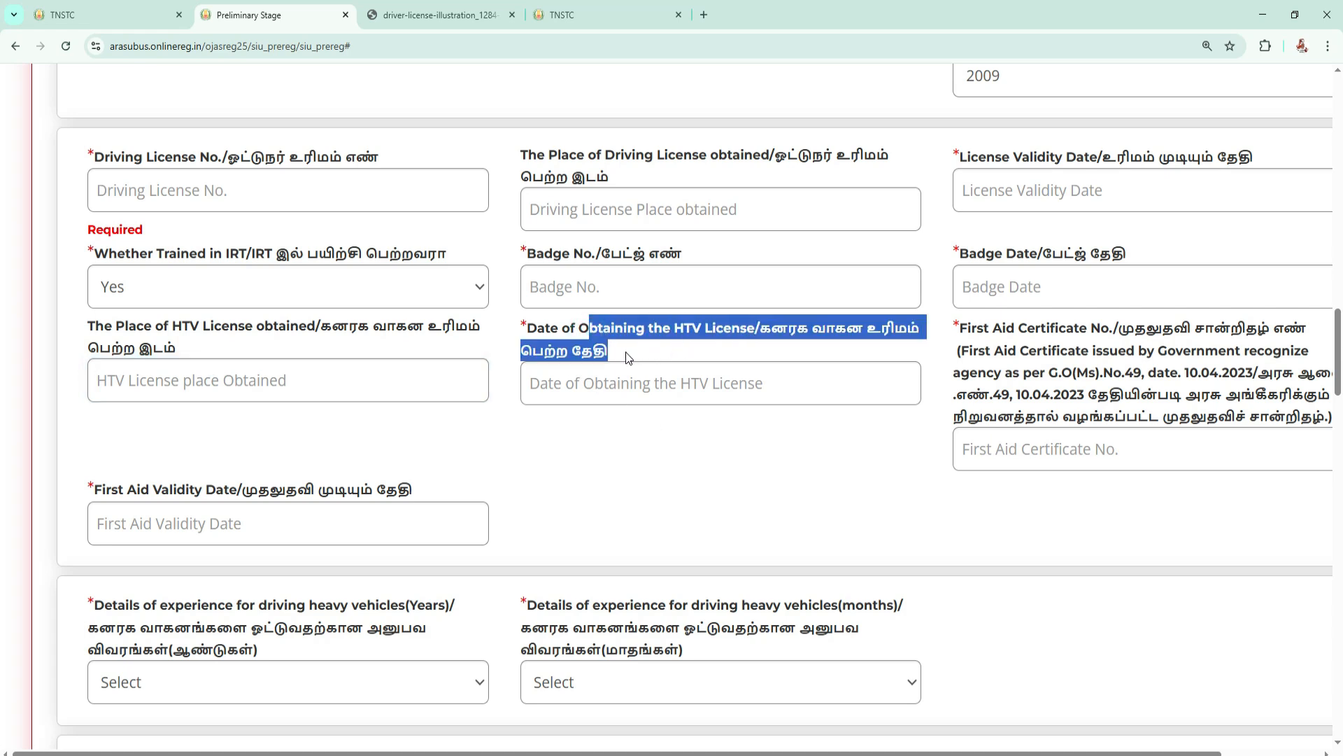
{"action": "left_click", "coordinate": [647, 387]}
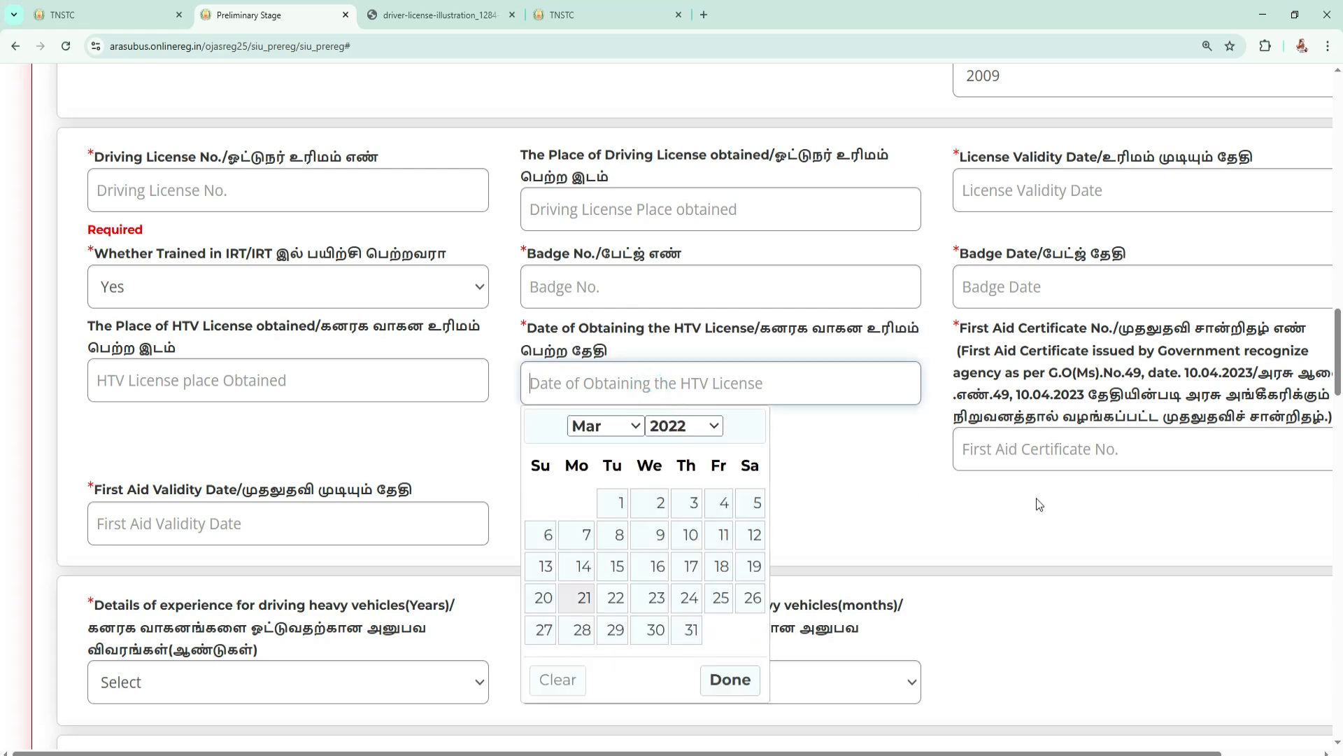
{"action": "left_click", "coordinate": [883, 453]}
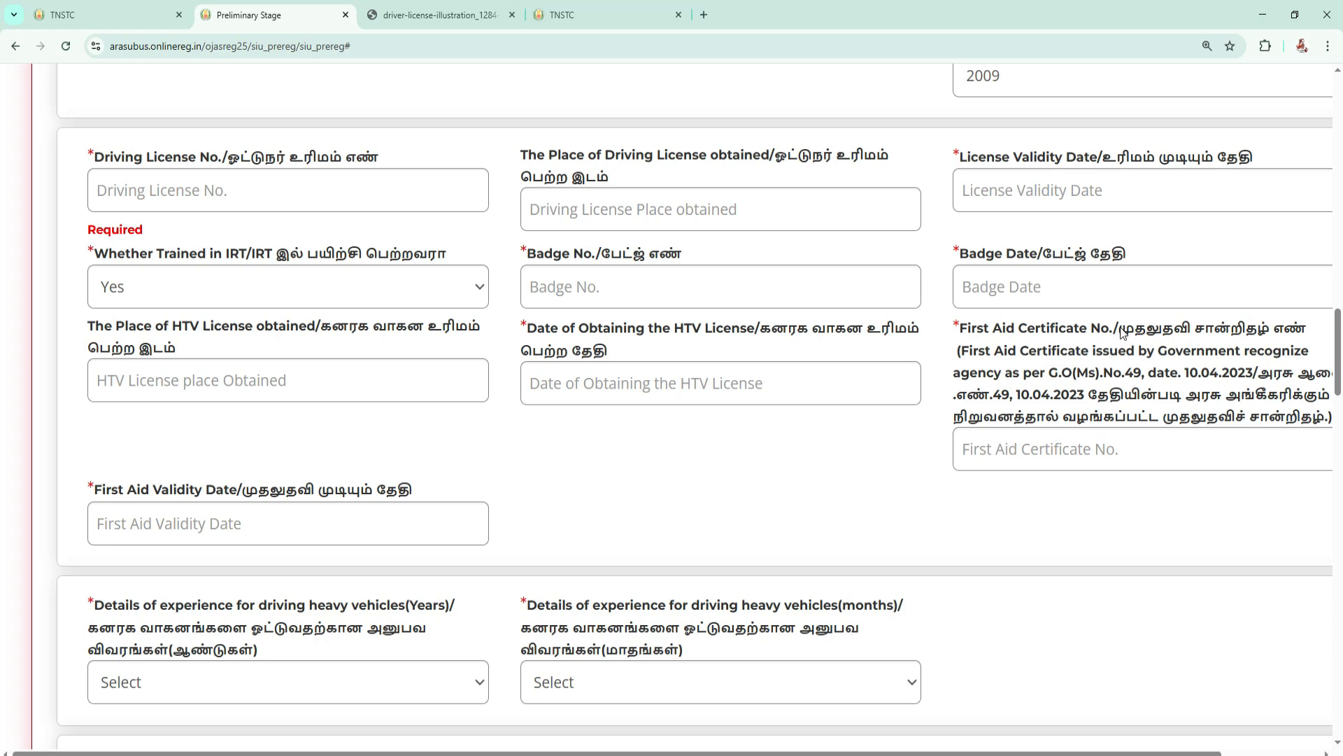
Examine the first aid certificate number field and the first aid validity date calendar.
{"action": "left_click_drag", "start_coordinate": [1119, 332], "coordinate": [1298, 330]}
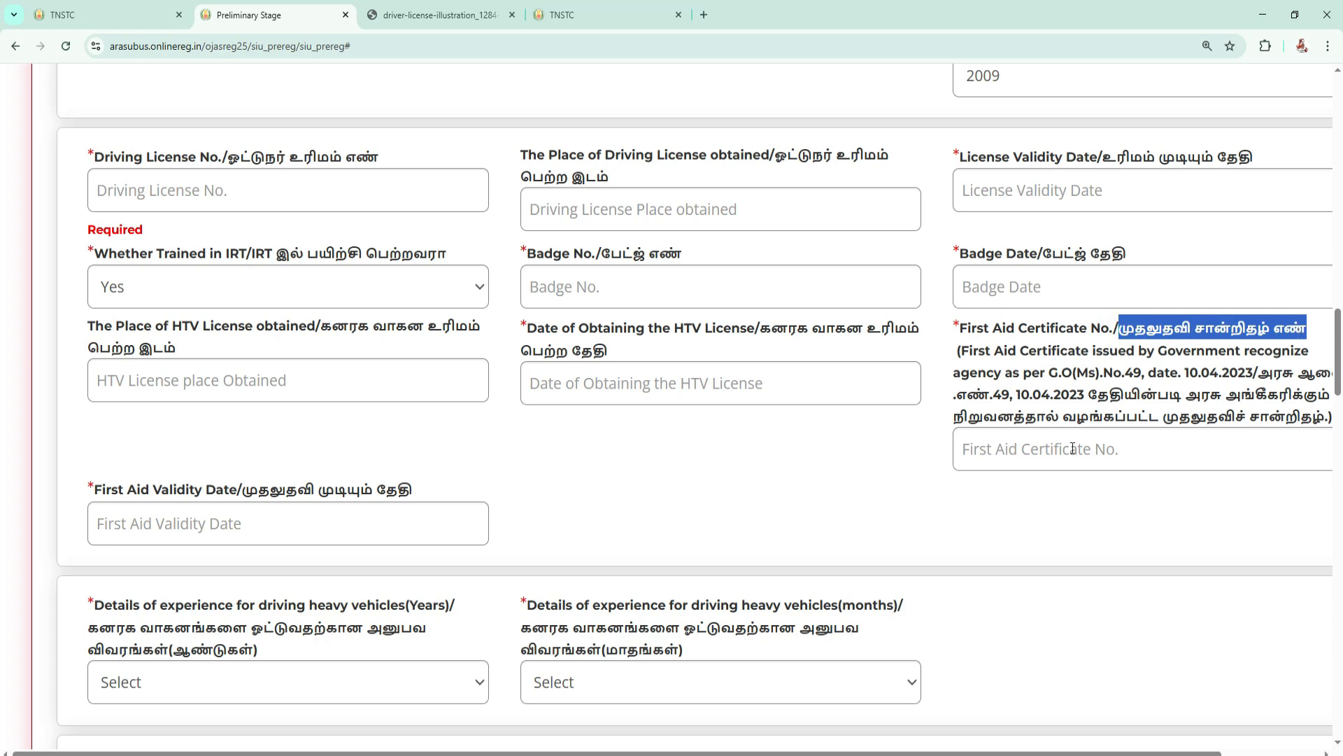
{"action": "left_click", "coordinate": [1051, 453]}
{"action": "scroll", "coordinate": [636, 444], "scroll_direction": "down", "scroll_amount": 1}
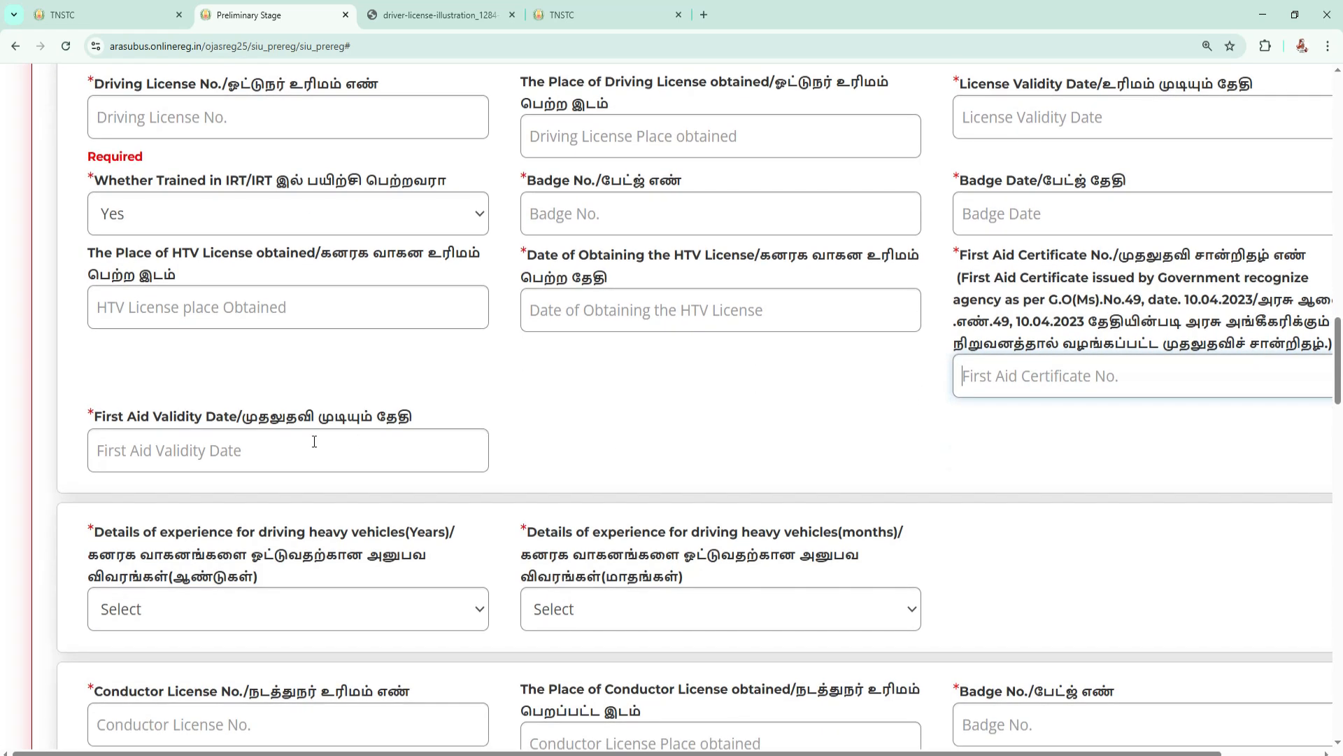
{"action": "left_click_drag", "start_coordinate": [237, 417], "coordinate": [419, 418]}
{"action": "left_click", "coordinate": [250, 454]}
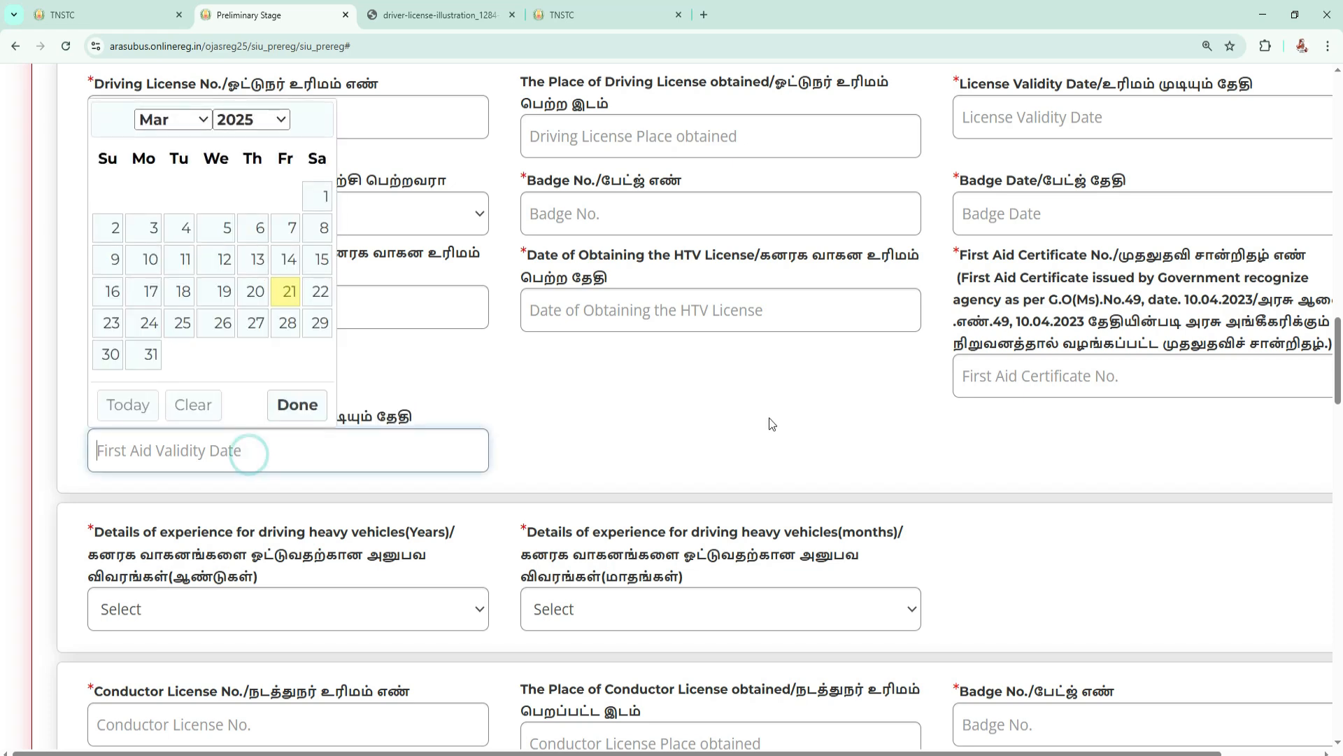
Set the heavy vehicle driving experience to 1 year and 6 months.
{"action": "scroll", "coordinate": [258, 335], "scroll_direction": "down", "scroll_amount": 4}
{"action": "left_click_drag", "start_coordinate": [105, 239], "coordinate": [278, 240]}
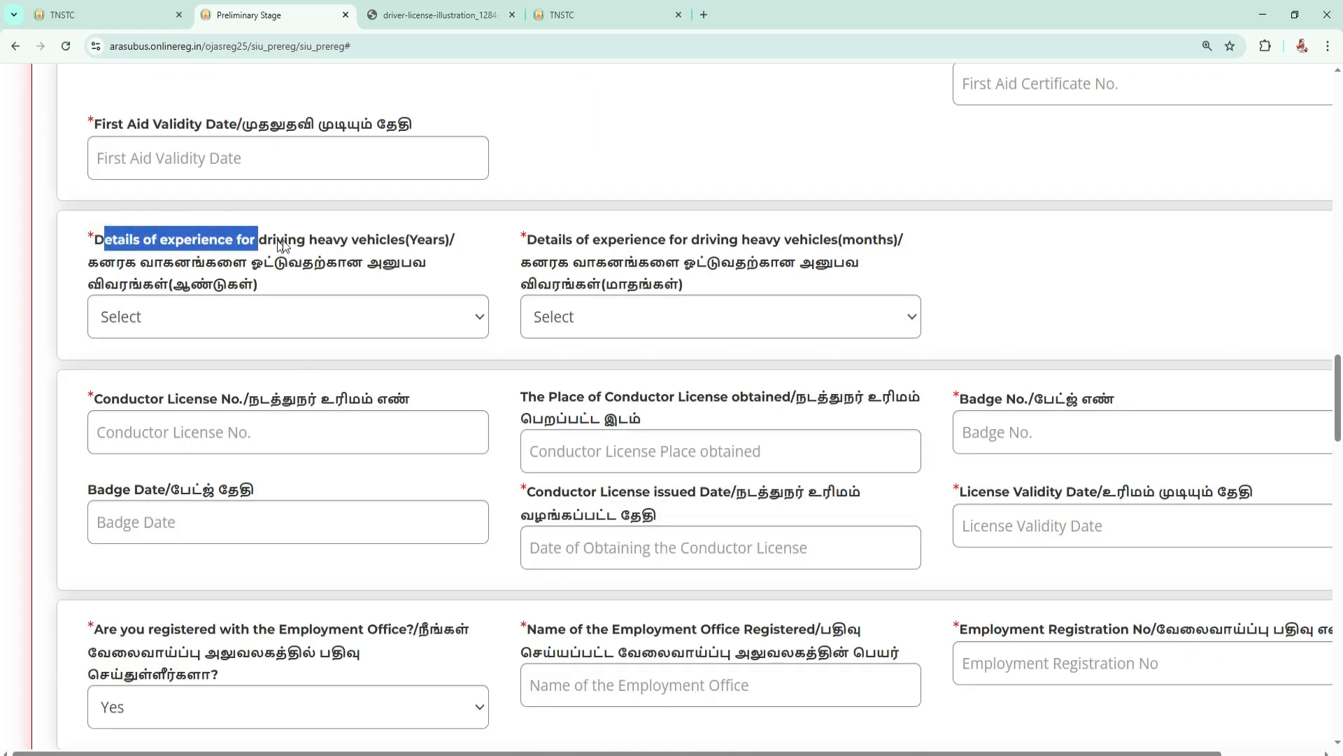
{"action": "left_click", "coordinate": [270, 314]}
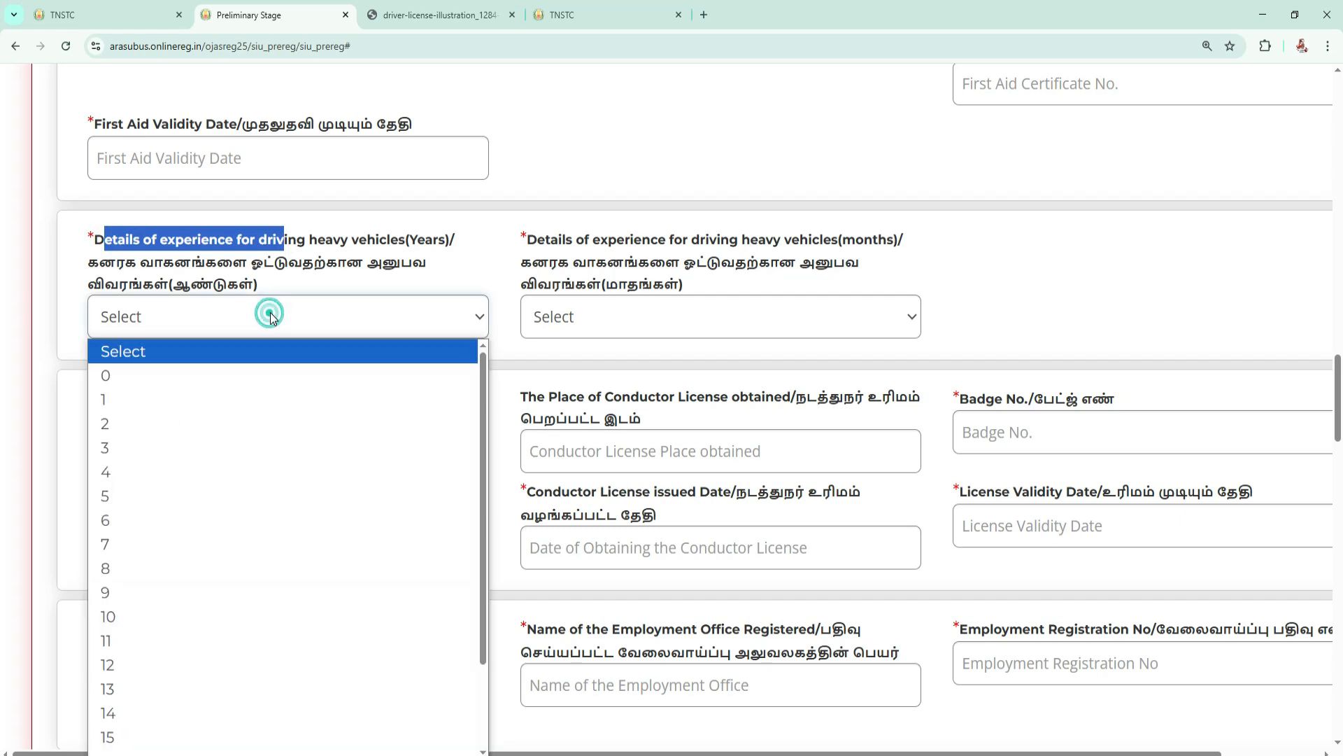
{"action": "scroll", "coordinate": [270, 312], "scroll_direction": "down", "scroll_amount": 1}
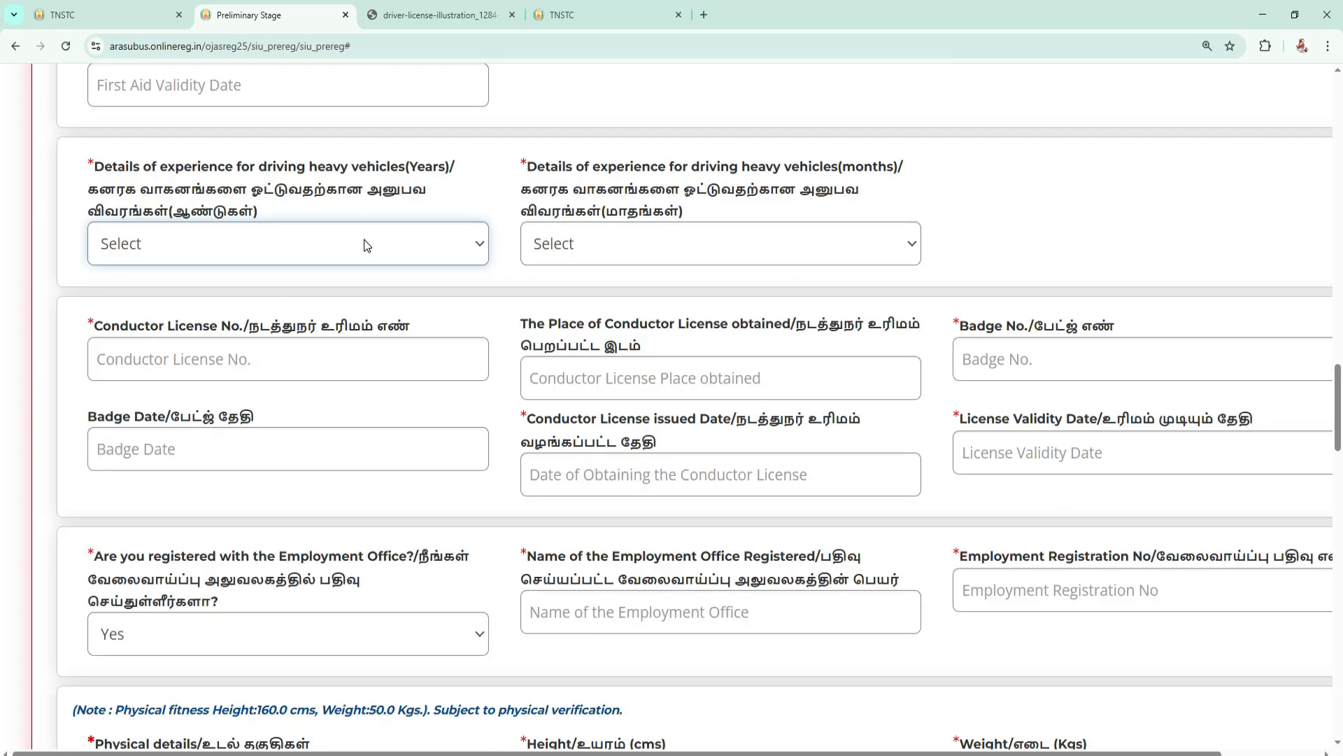
{"action": "left_click", "coordinate": [366, 242]}
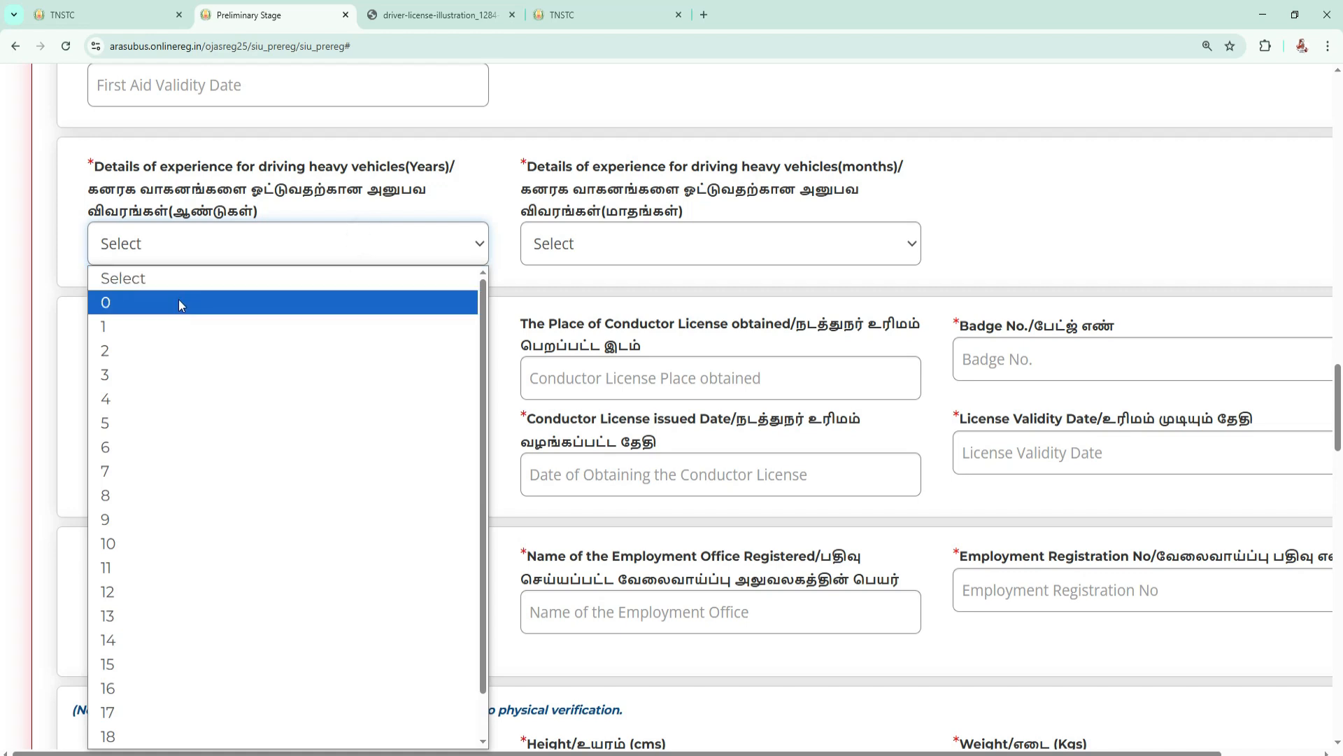
{"action": "left_click", "coordinate": [126, 323]}
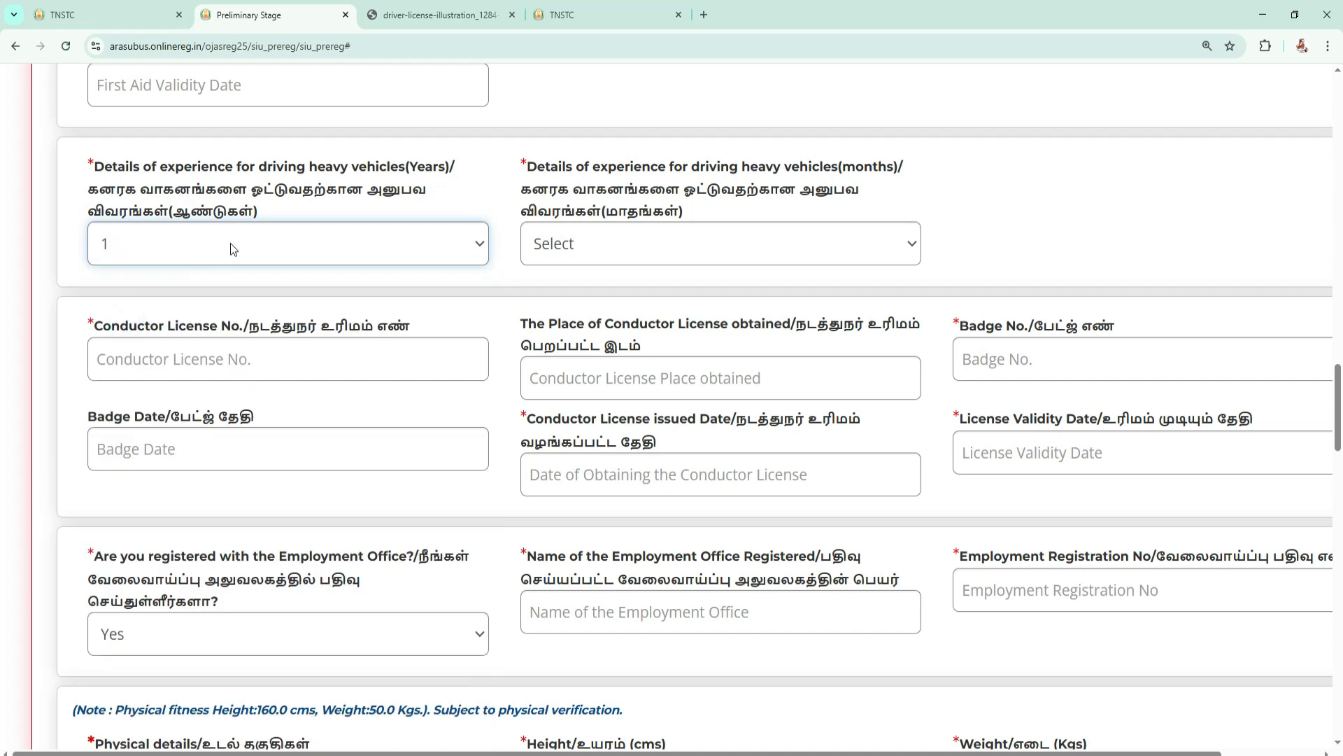
{"action": "left_click", "coordinate": [690, 244]}
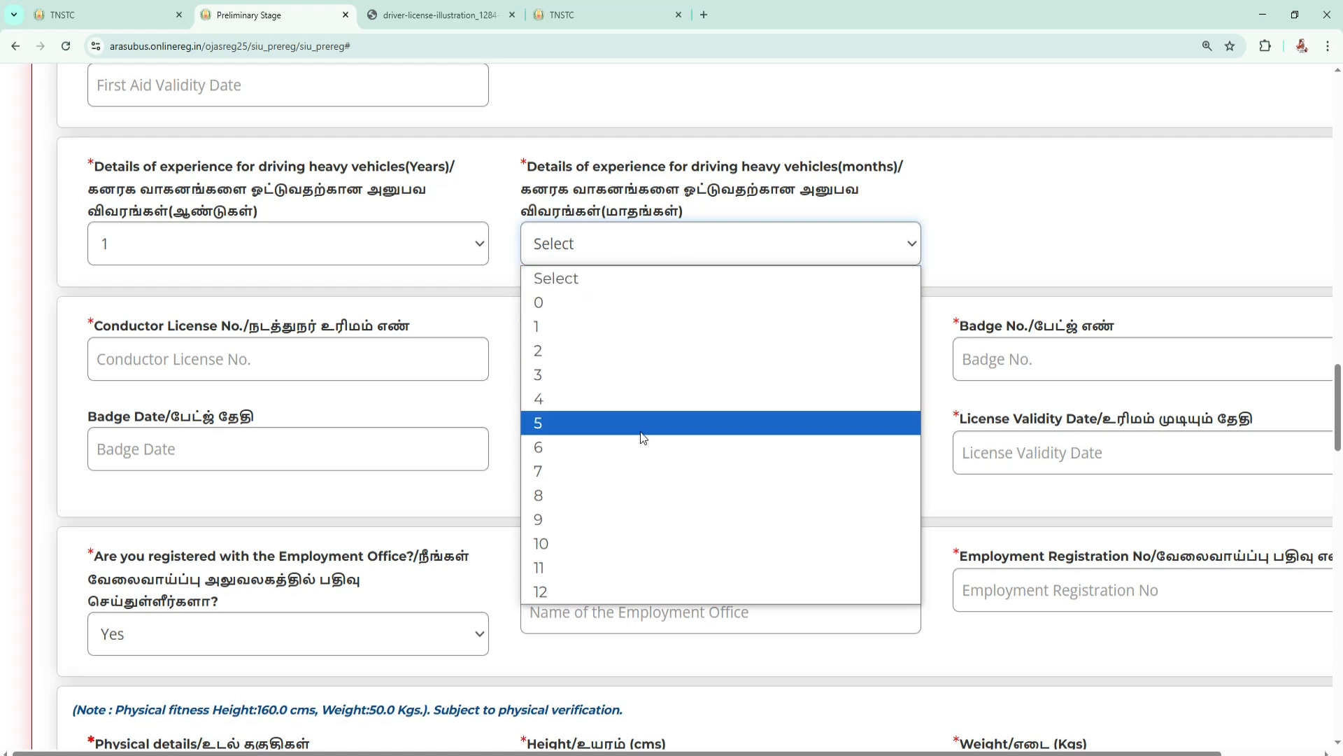
{"action": "left_click", "coordinate": [640, 446]}
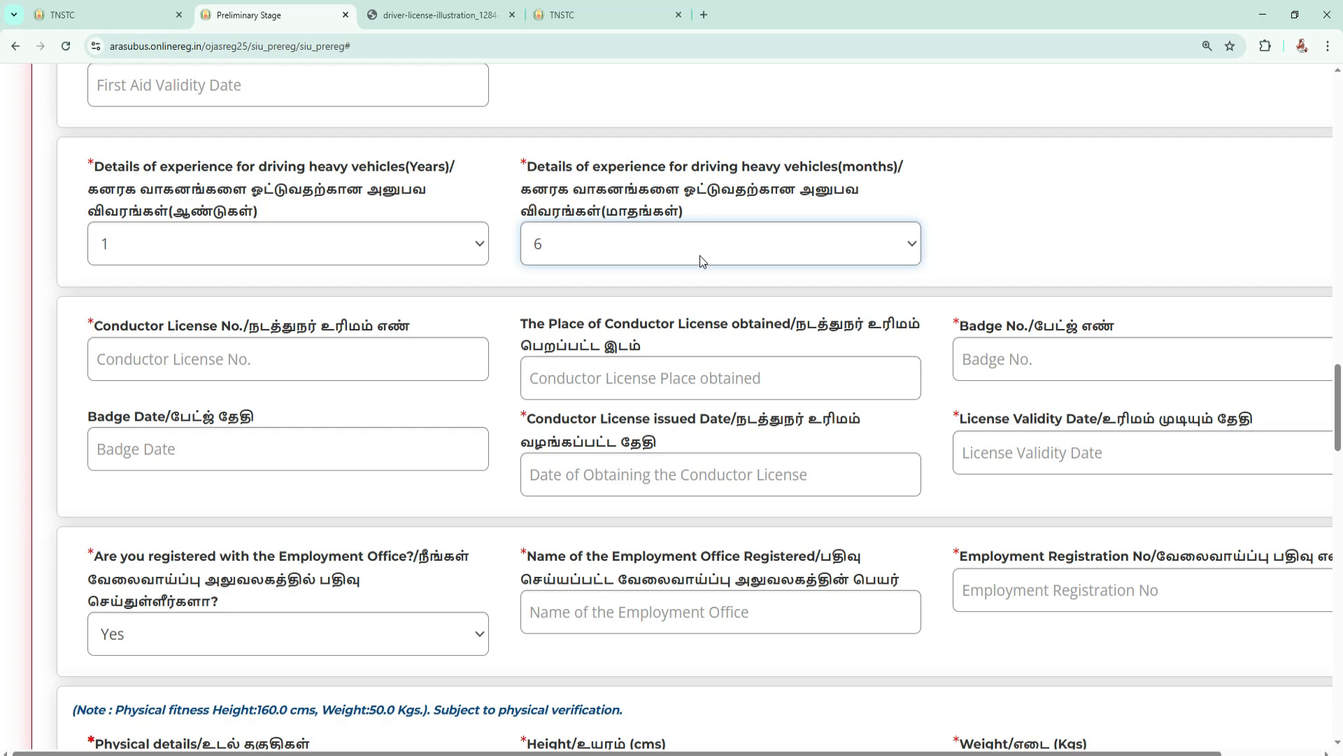
Change the heavy vehicle driving experience to 2 years and 1 month.
{"action": "left_click", "coordinate": [391, 248]}
{"action": "left_click", "coordinate": [189, 351]}
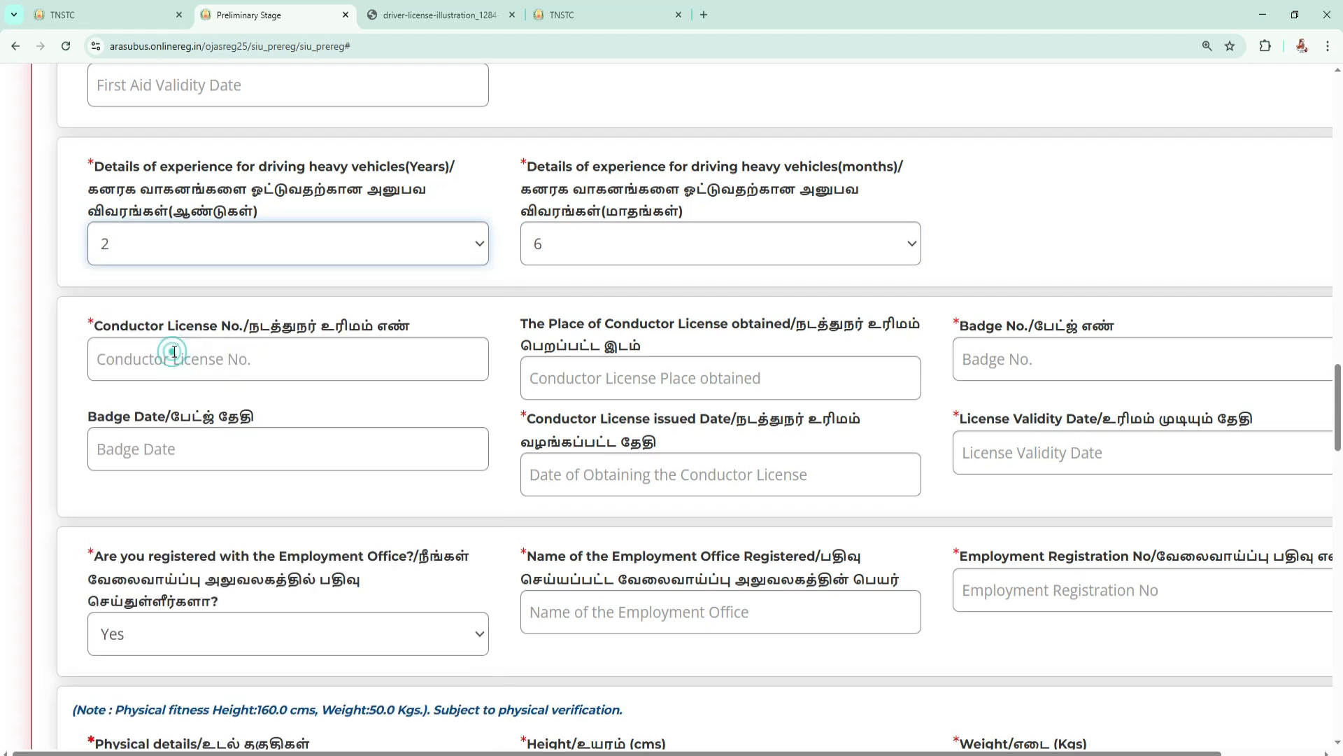
{"action": "left_click", "coordinate": [690, 259]}
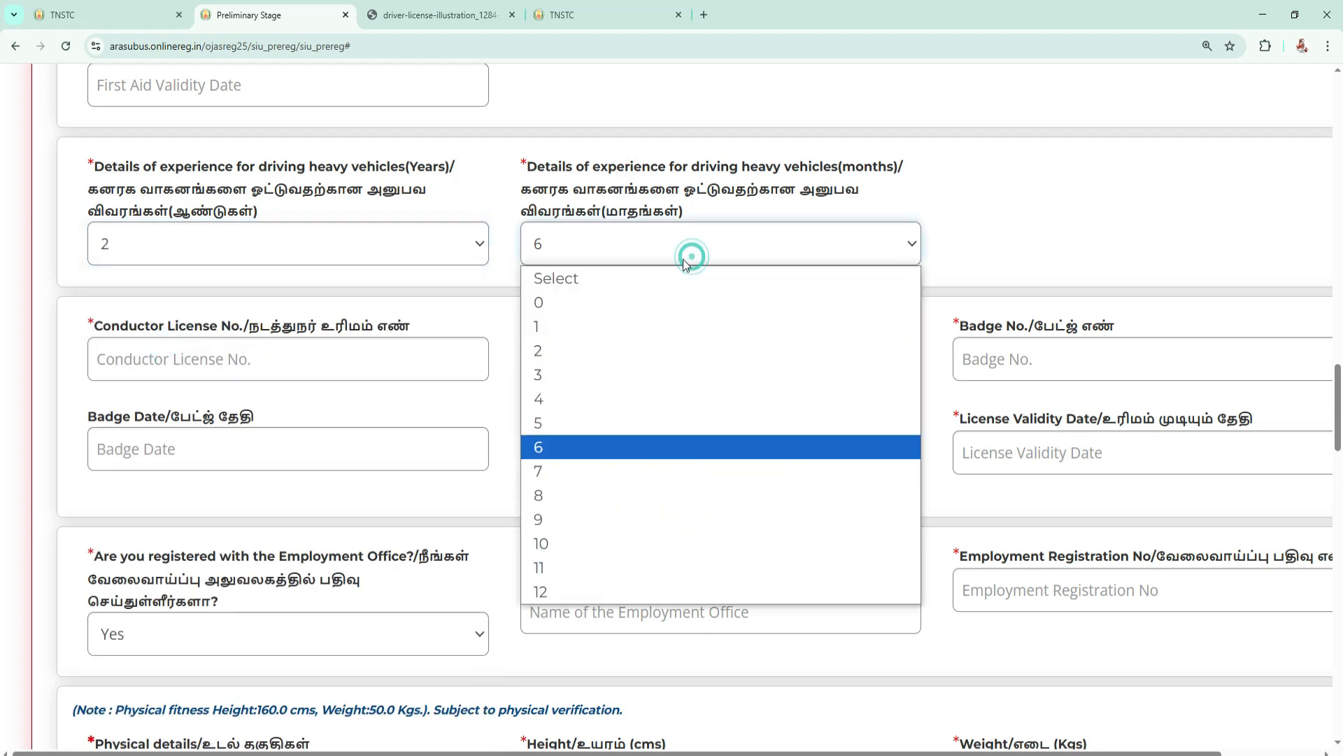
{"action": "left_click", "coordinate": [577, 344]}
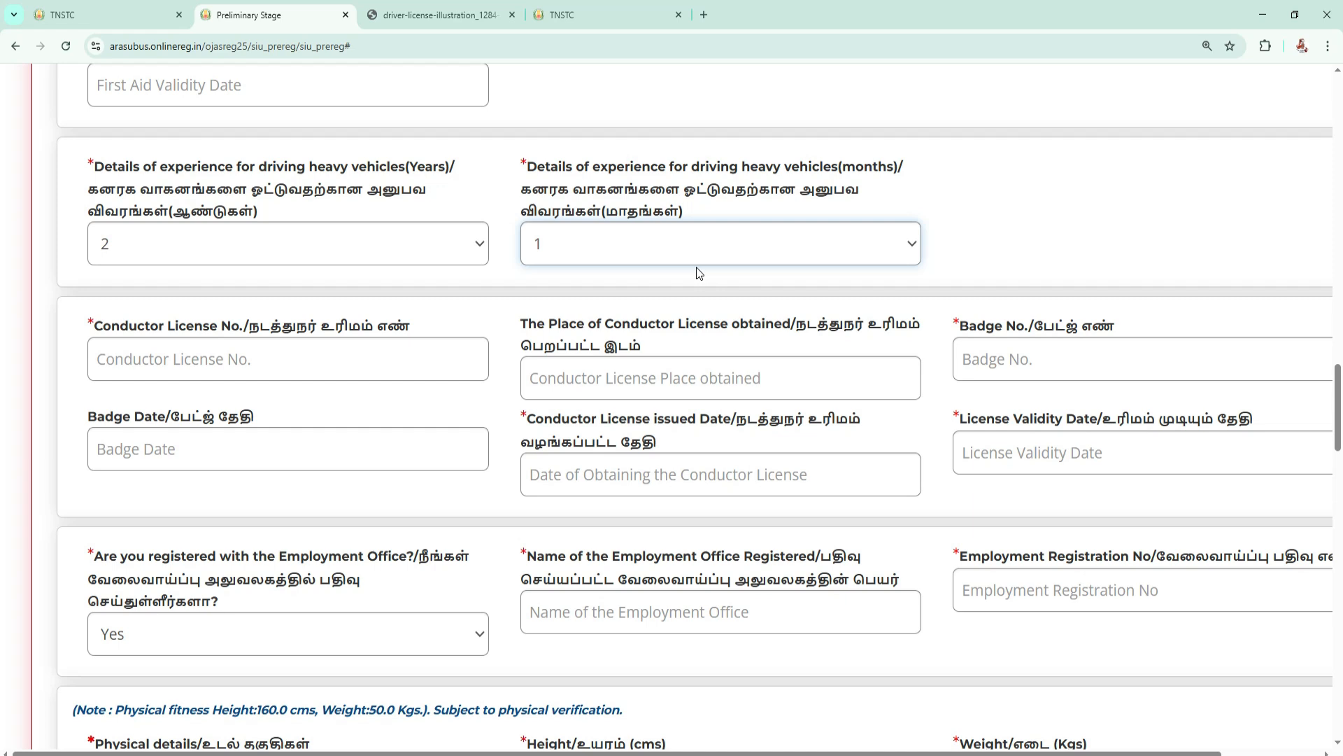
Examine the conductor licence section, including the licence number, badge and licence issued date fields.
{"action": "scroll", "coordinate": [702, 272], "scroll_direction": "down", "scroll_amount": 1}
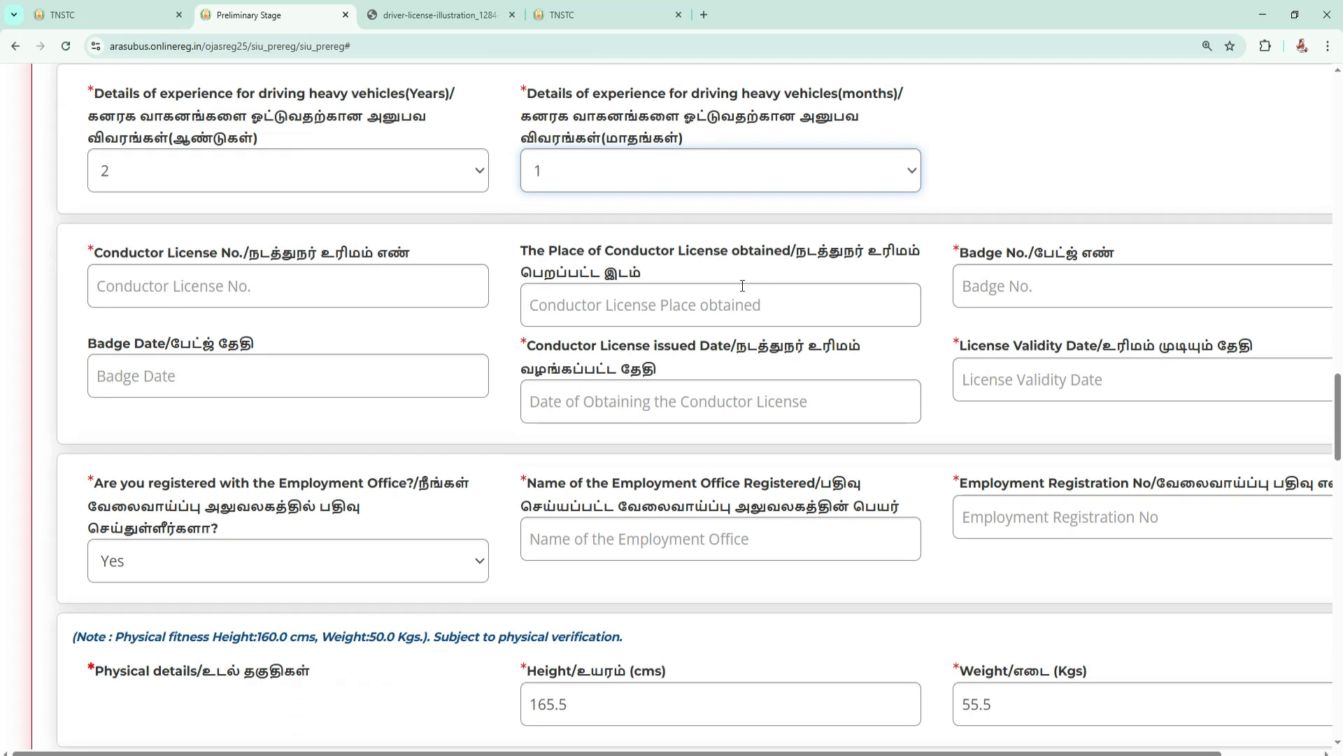
{"action": "left_click_drag", "start_coordinate": [96, 253], "coordinate": [334, 256]}
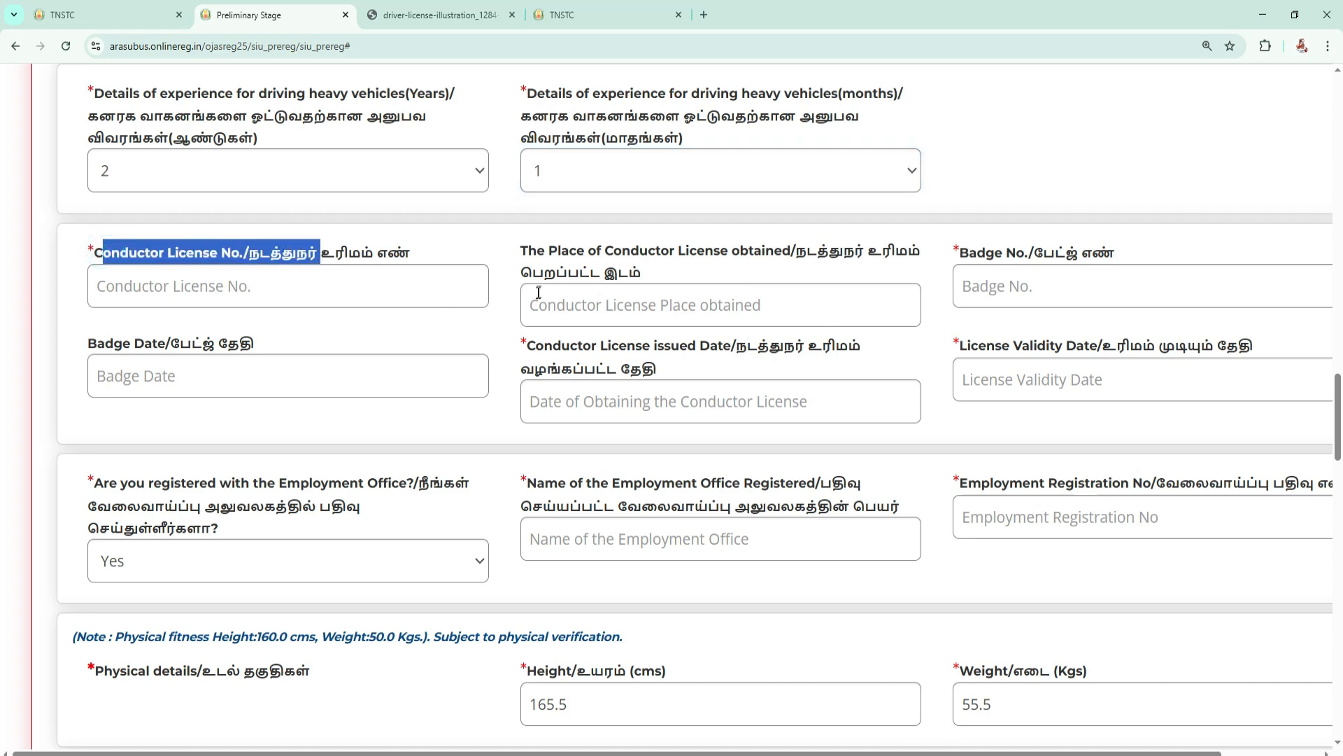
{"action": "scroll", "coordinate": [650, 265], "scroll_direction": "down", "scroll_amount": 1}
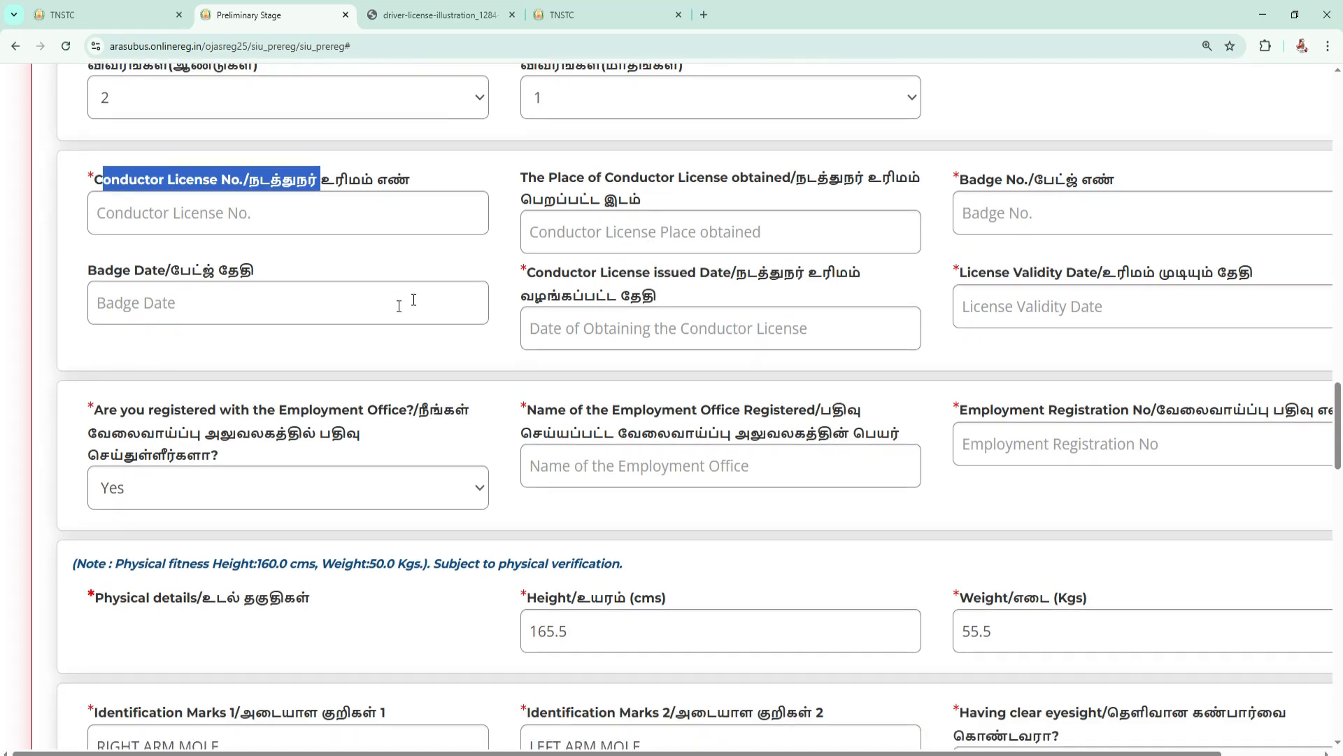
{"action": "left_click_drag", "start_coordinate": [527, 264], "coordinate": [530, 272]}
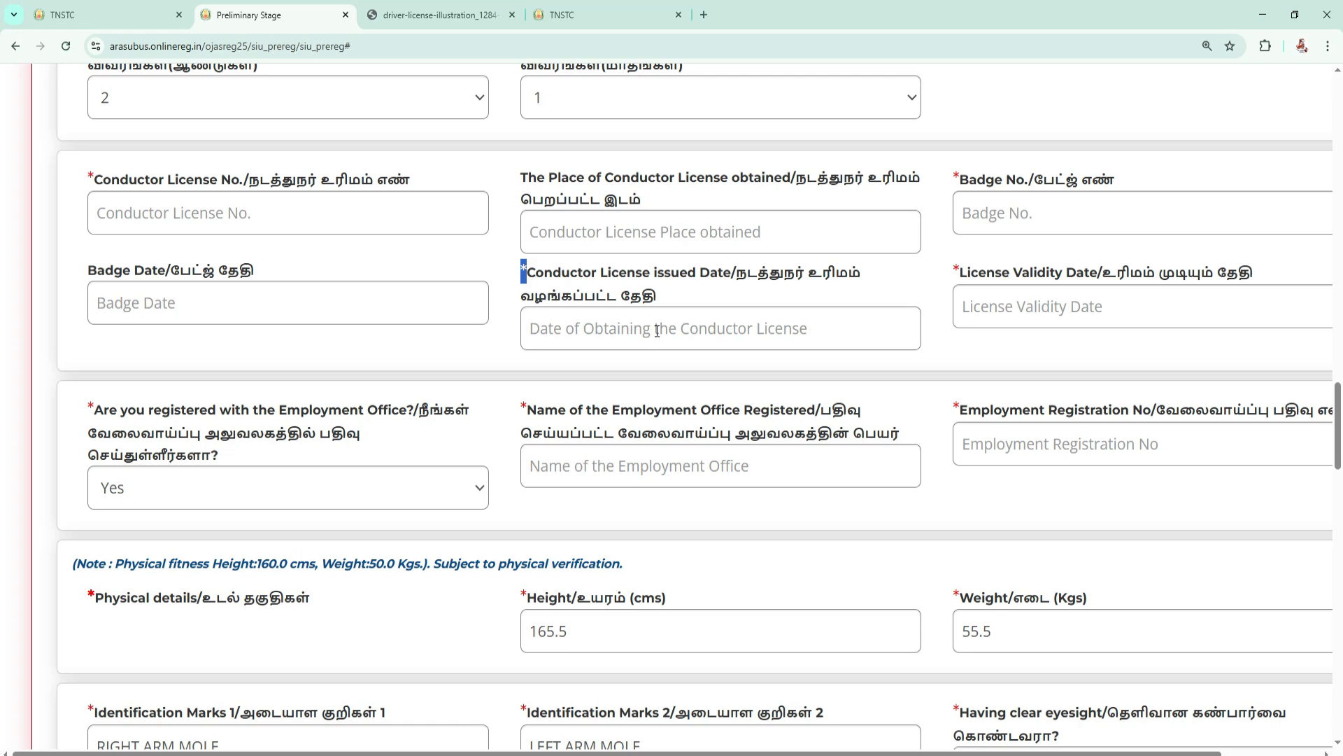
Answer No to the question about being registered with the Employment Office.
{"action": "scroll", "coordinate": [659, 330], "scroll_direction": "down", "scroll_amount": 3}
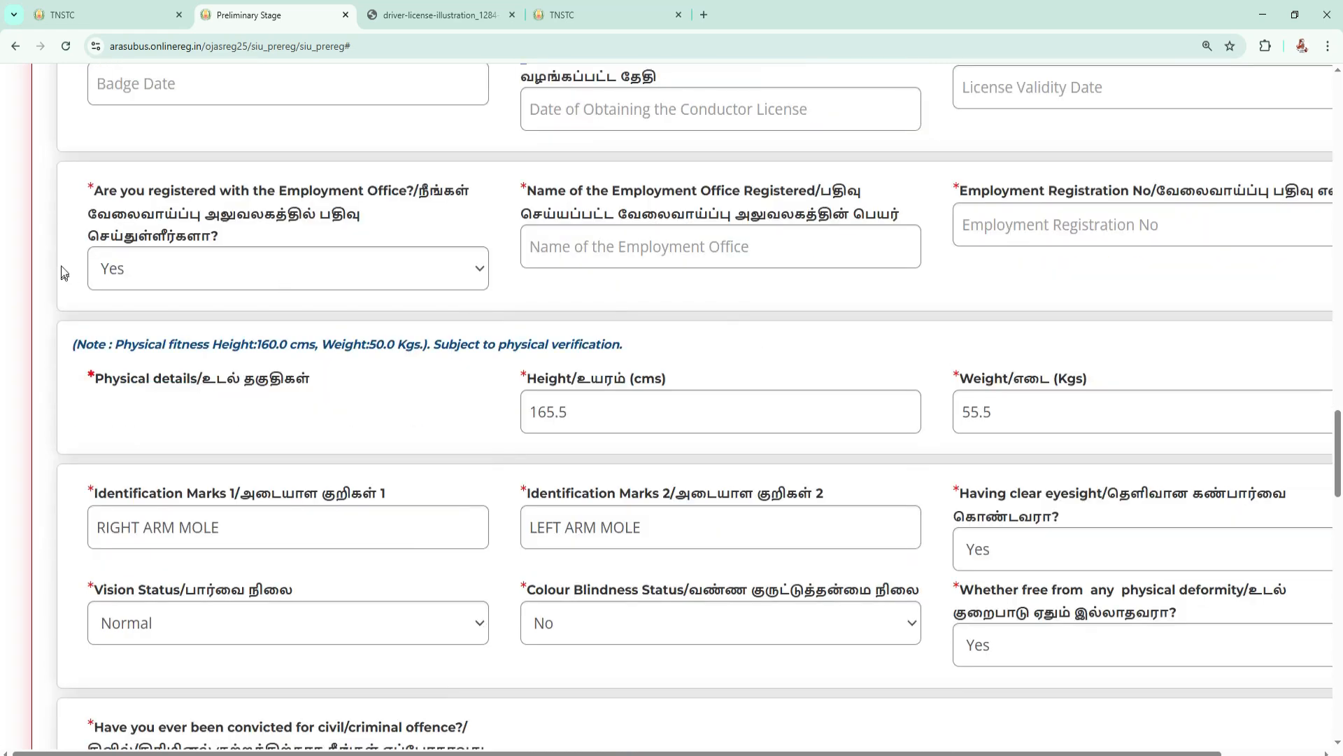
{"action": "left_click", "coordinate": [170, 262]}
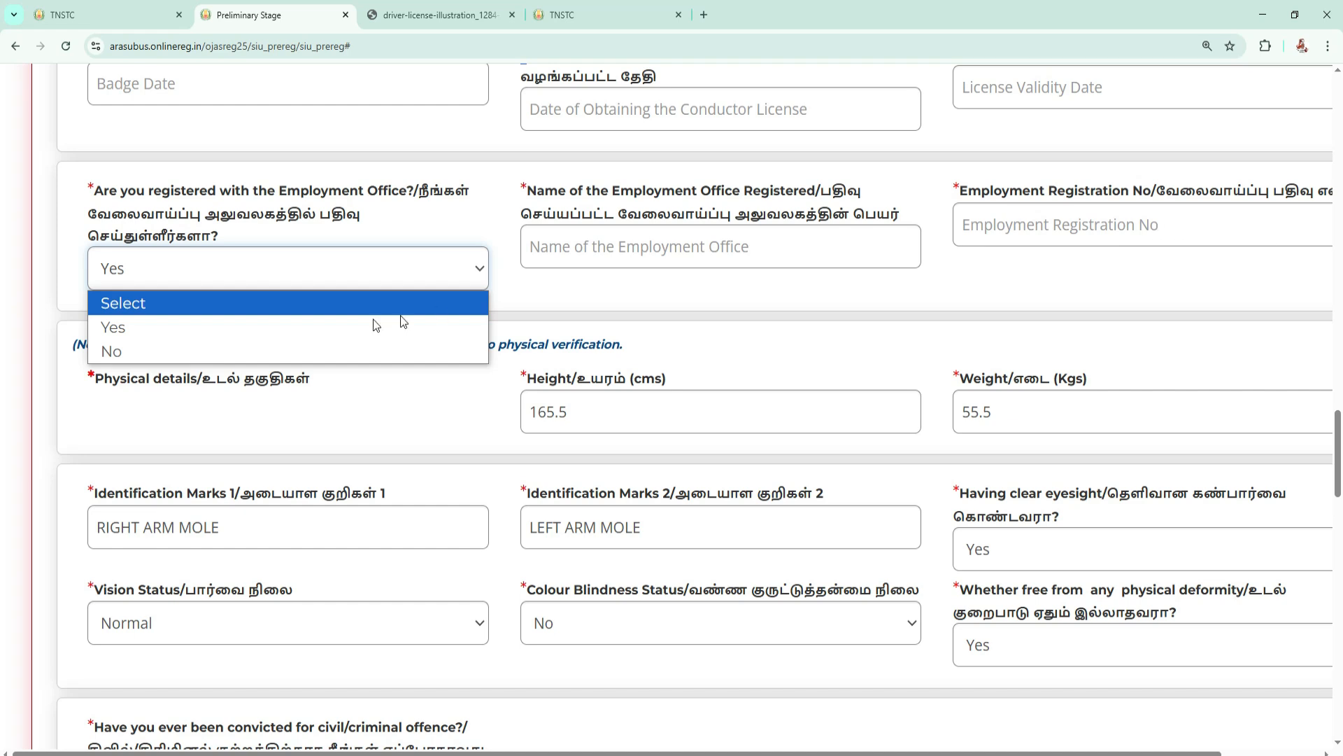
{"action": "left_click", "coordinate": [222, 349]}
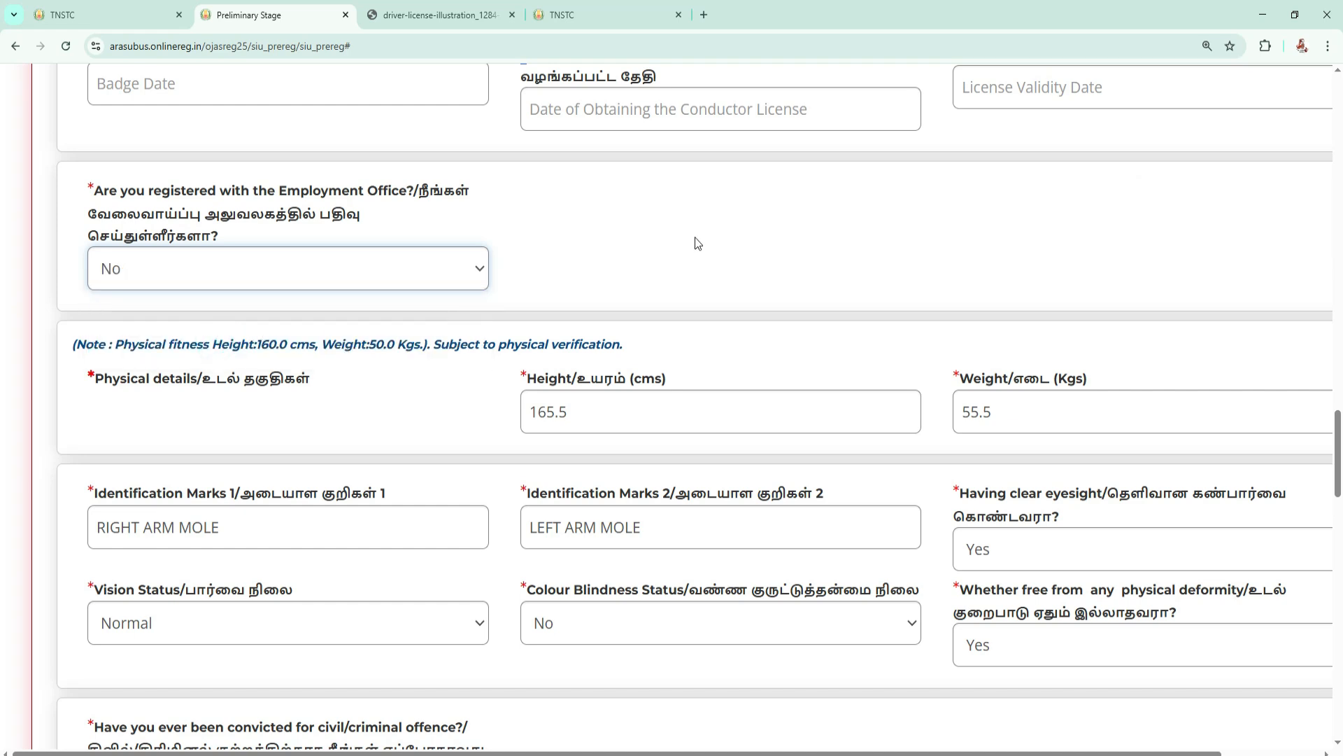
Read the physical fitness note on the height and weight requirements above the physical details.
{"action": "scroll", "coordinate": [920, 247], "scroll_direction": "down", "scroll_amount": 2}
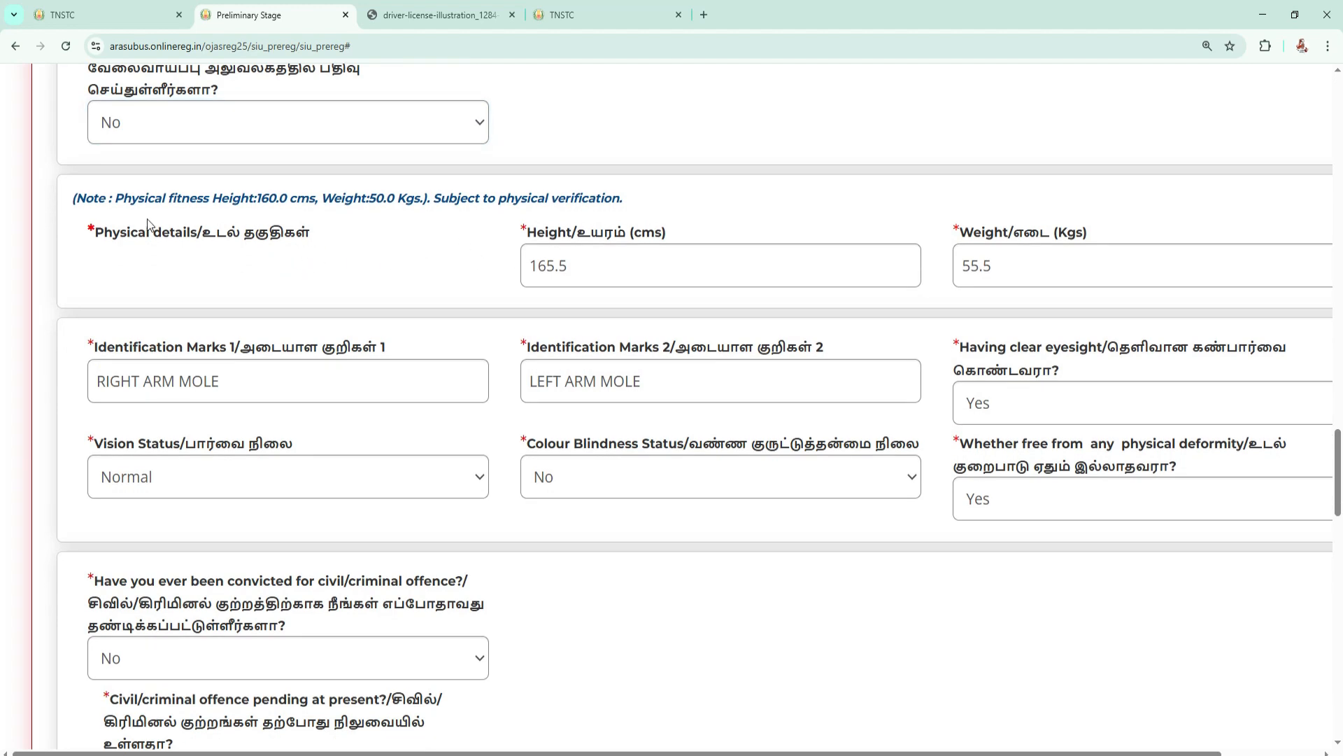
{"action": "left_click_drag", "start_coordinate": [139, 203], "coordinate": [432, 204]}
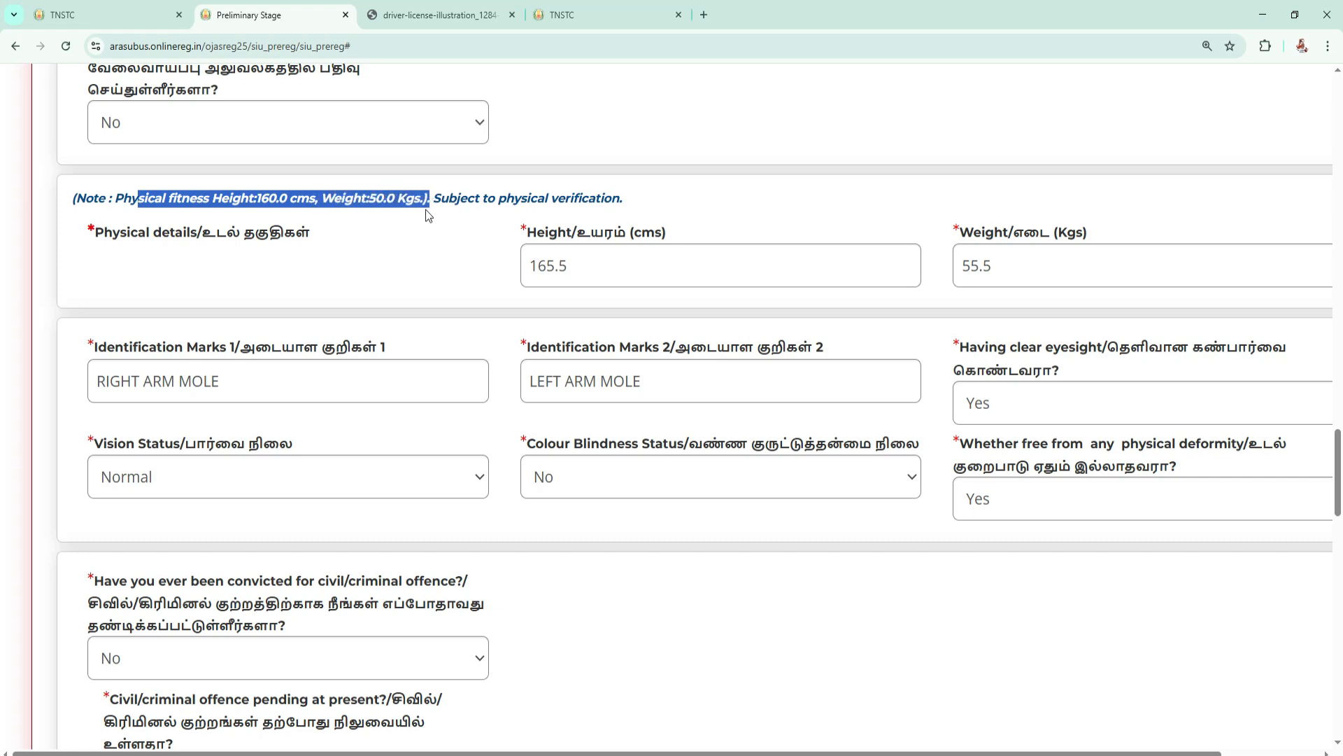
{"action": "left_click", "coordinate": [387, 258]}
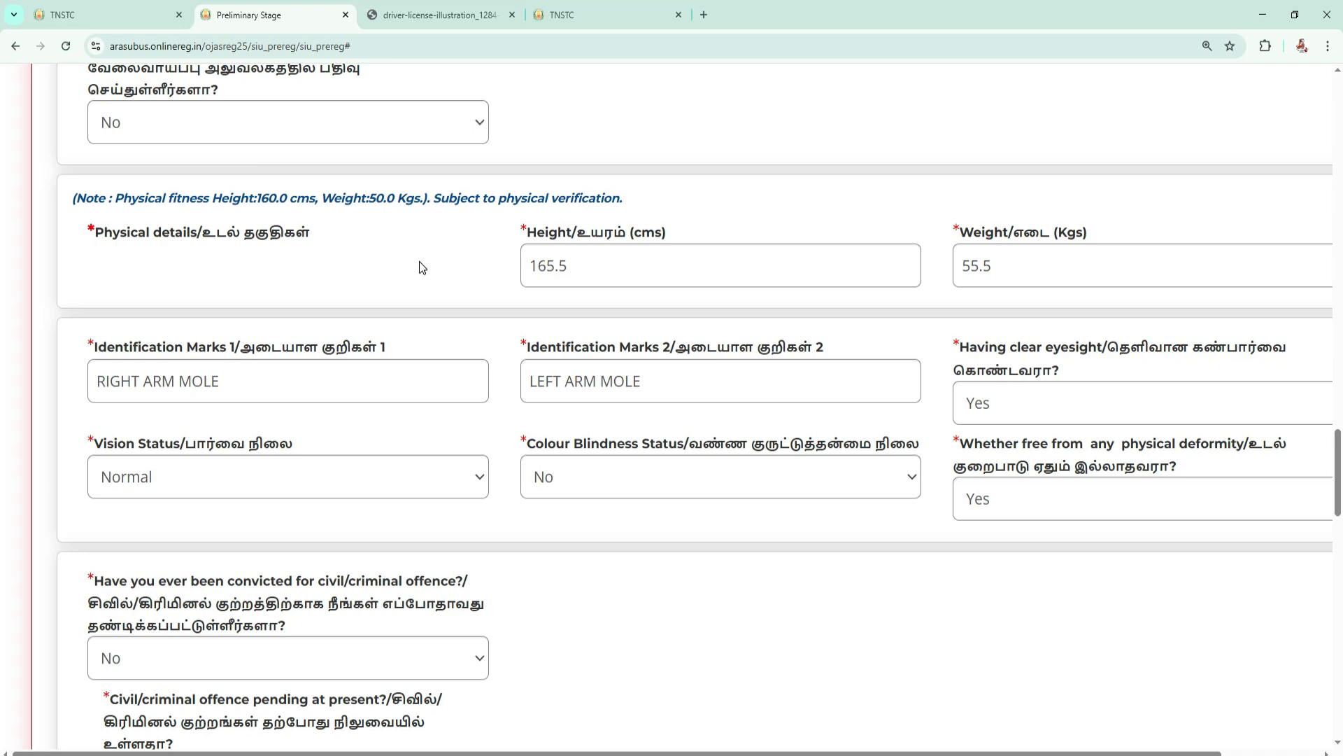
Remove the decimal part from the height, and re-enter the height as 165.5 cm.
{"action": "left_click", "coordinate": [587, 266]}
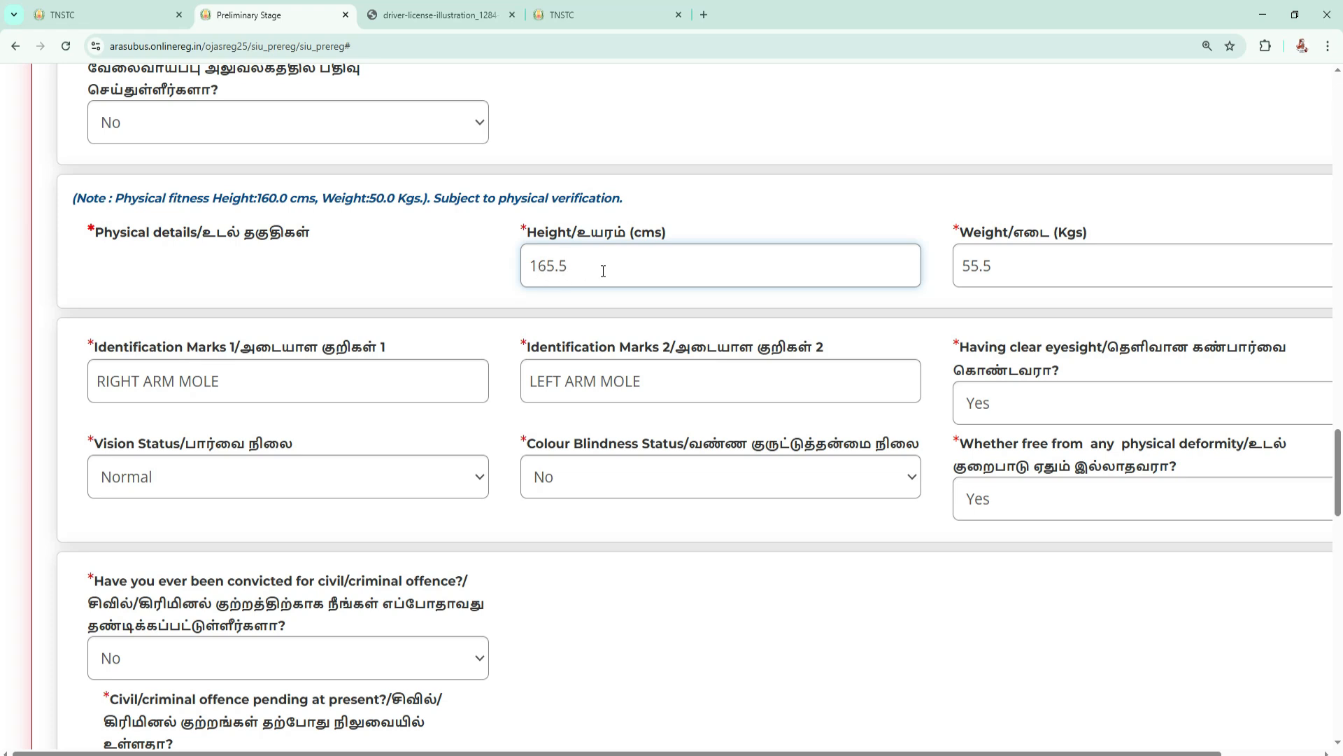
{"action": "key", "text": "BackSpace"}
{"action": "key", "text": "BackSpace"}
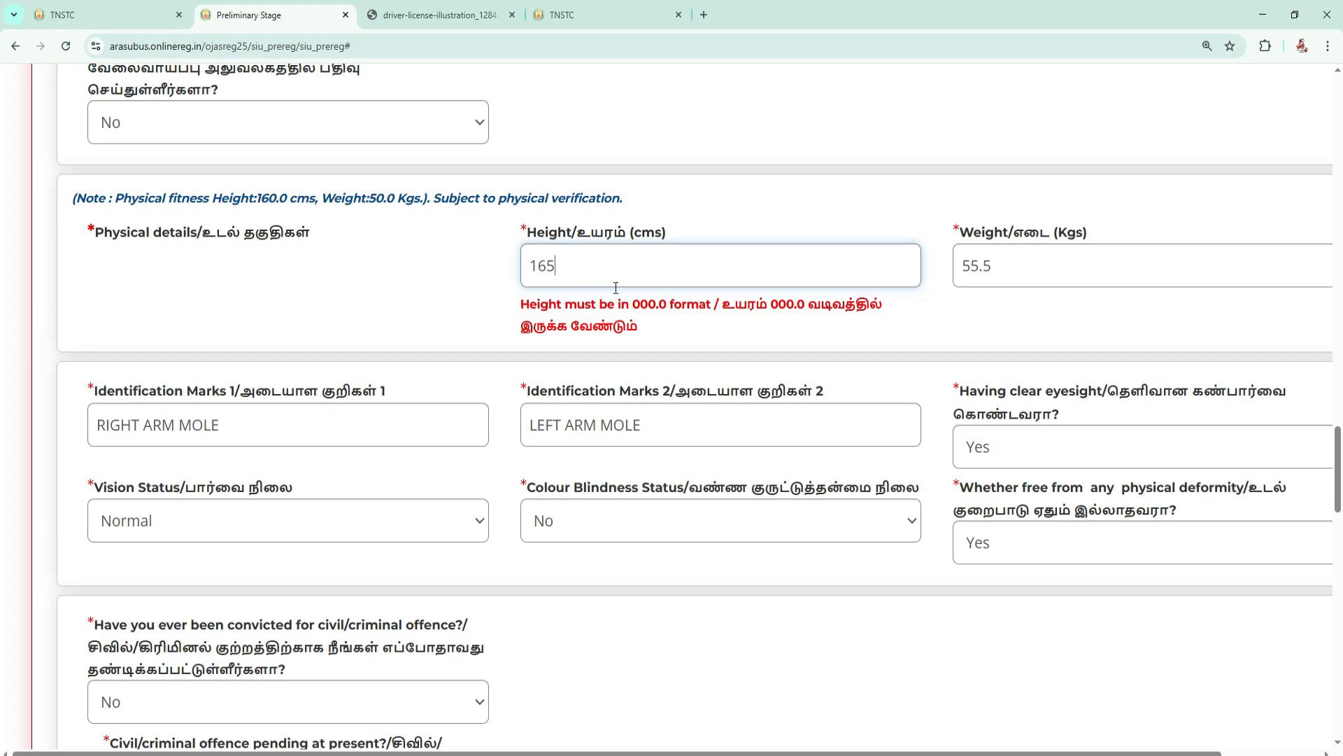
{"action": "left_click", "coordinate": [592, 266]}
{"action": "type", "text": ".5"}
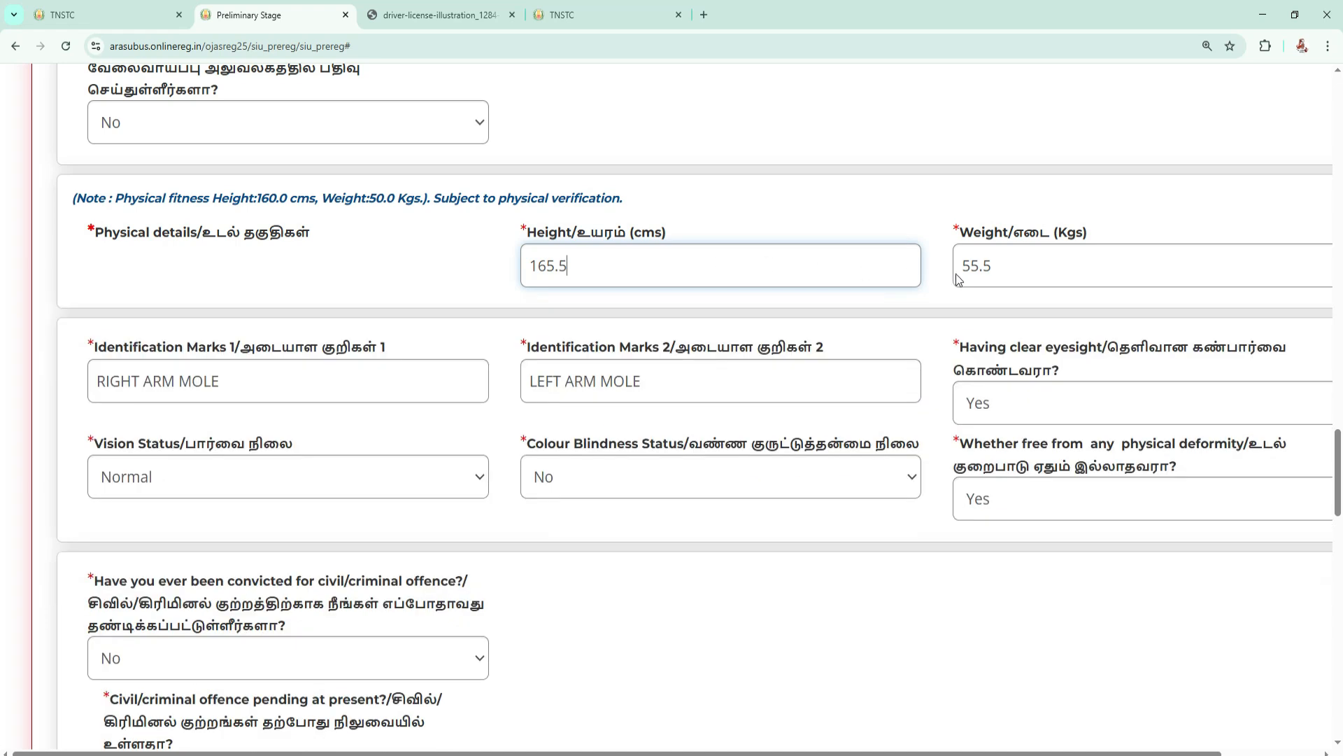
Examine the weight field and the Identification Marks 1 field in the physical details.
{"action": "scroll", "coordinate": [1020, 268], "scroll_direction": "down", "scroll_amount": 2}
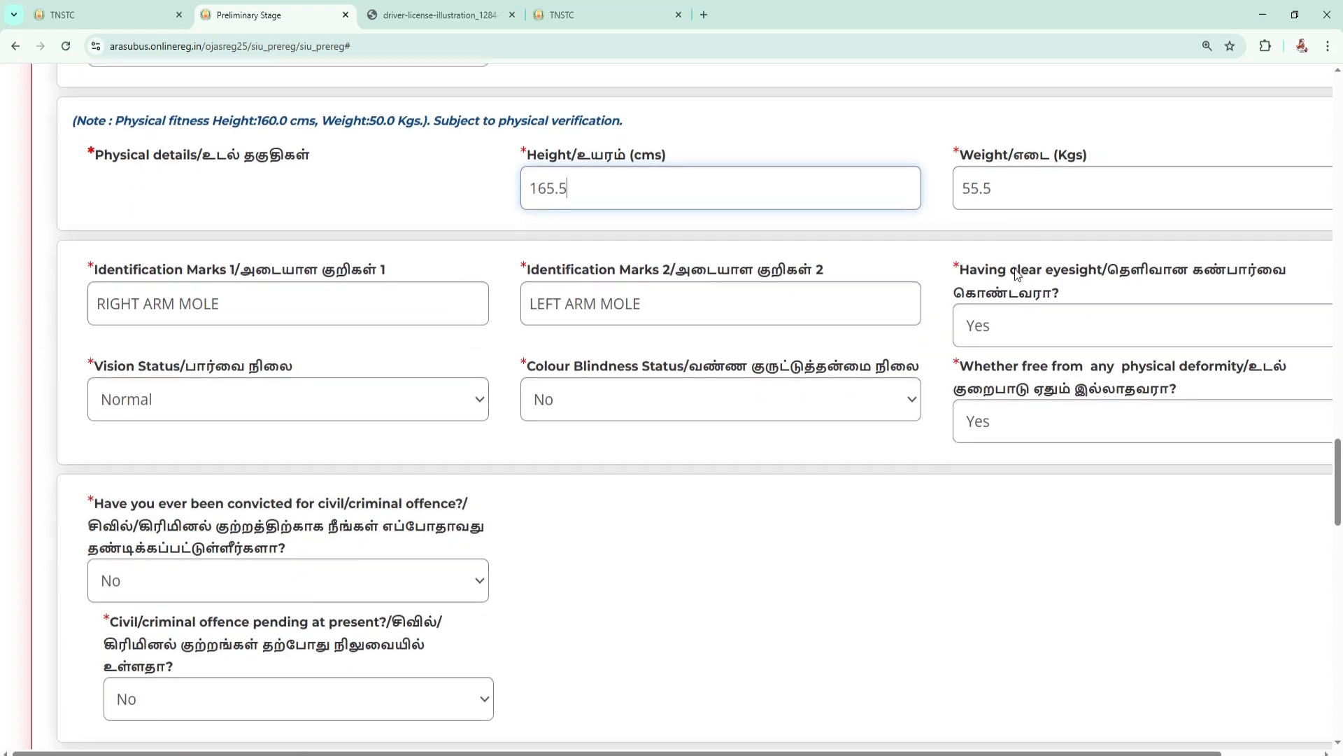
{"action": "left_click_drag", "start_coordinate": [122, 203], "coordinate": [388, 193]}
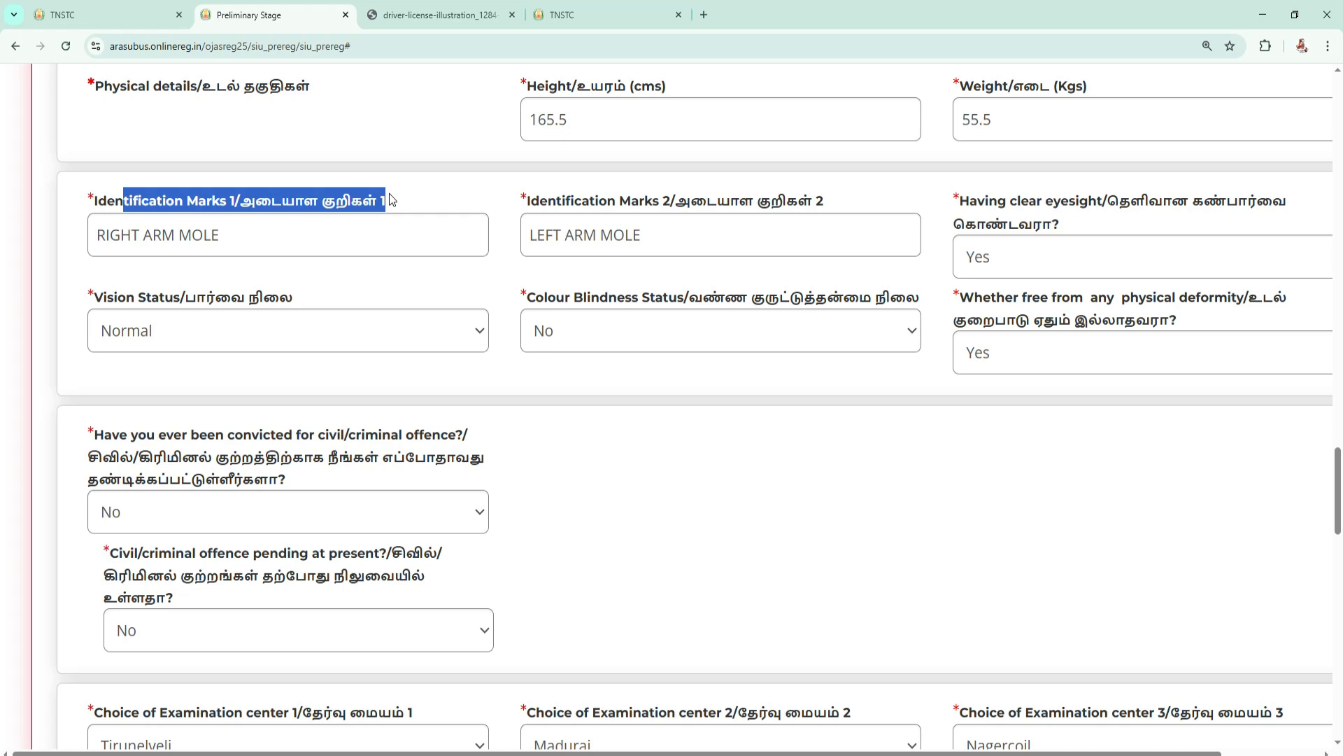
Examine the identification marks fields and the clear eyesight question in the physical details.
{"action": "left_click", "coordinate": [231, 235]}
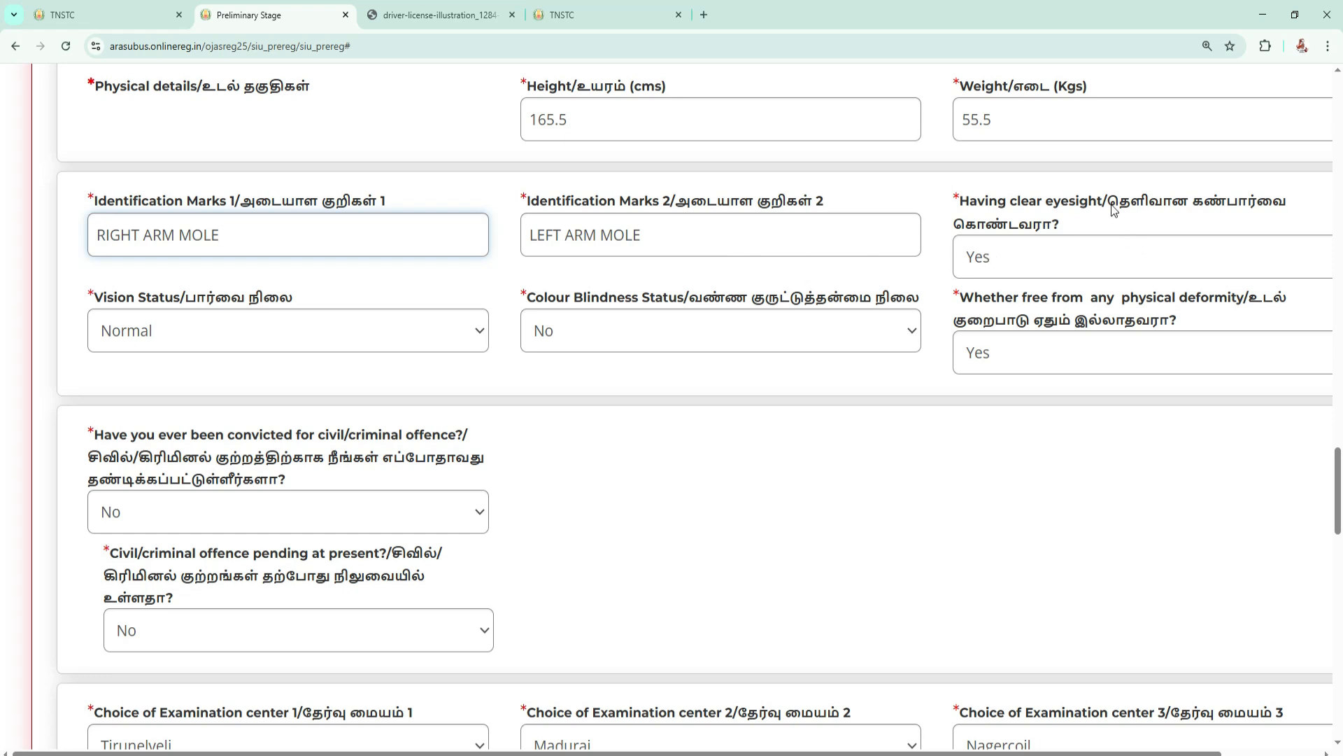
{"action": "mouse_move", "coordinate": [1109, 205]}
{"action": "left_mouse_down"}
{"action": "mouse_move", "coordinate": [1175, 208]}
{"action": "mouse_move", "coordinate": [1124, 213]}
{"action": "left_mouse_up"}
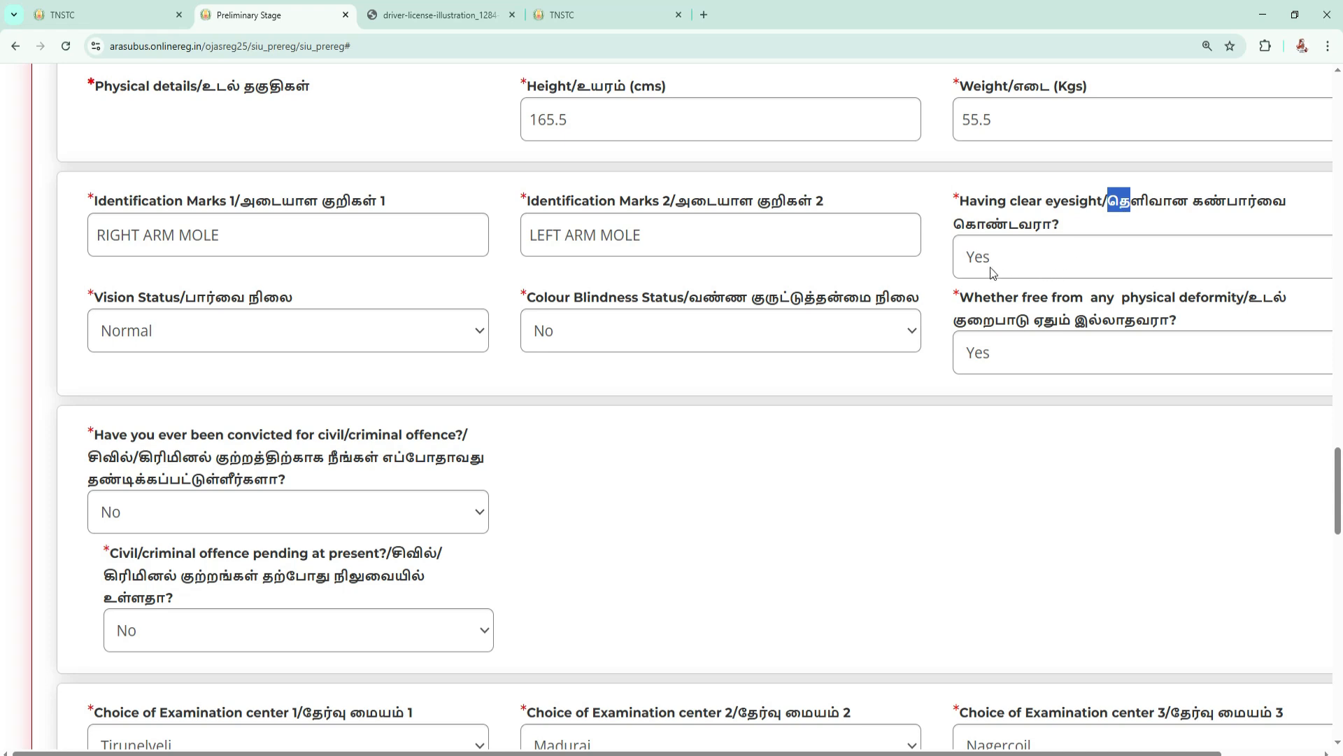
{"action": "scroll", "coordinate": [1037, 262], "scroll_direction": "down", "scroll_amount": 1}
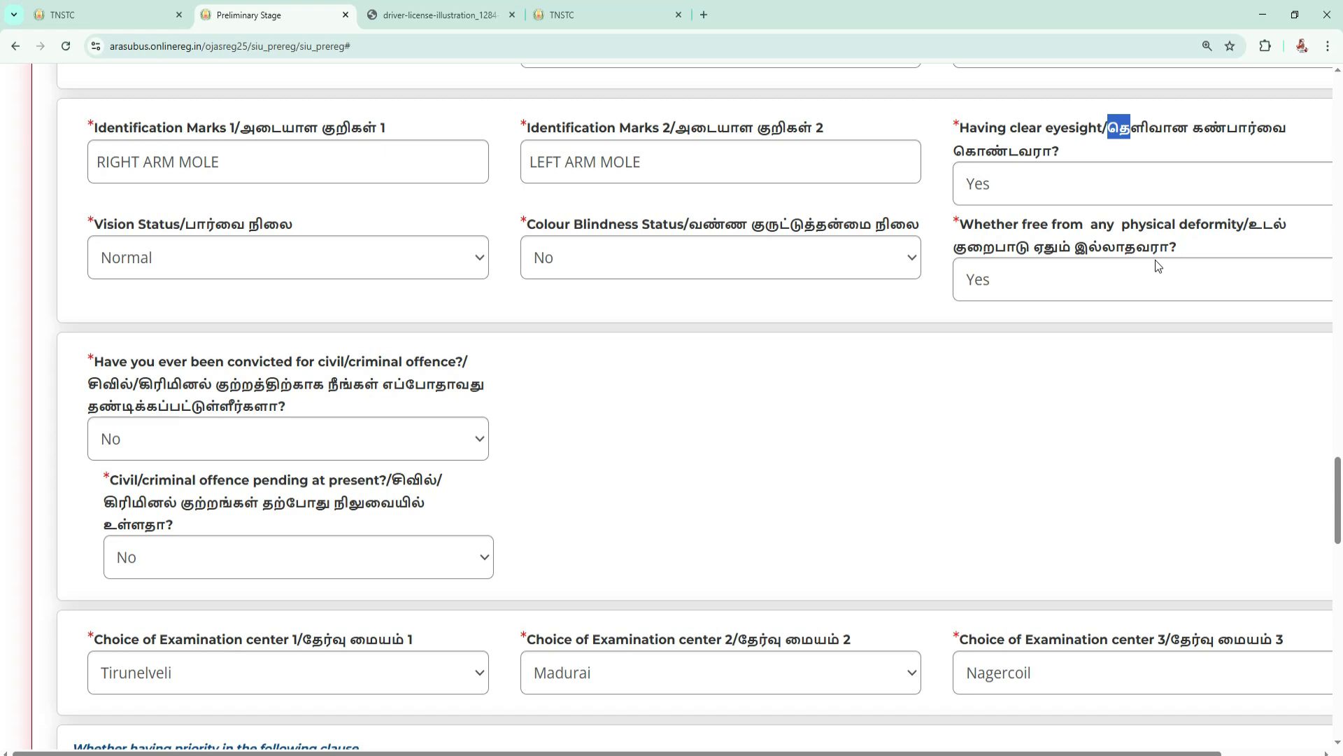
Try answering No to the question about being free from any physical deformity, and dismiss the alert.
{"action": "left_click", "coordinate": [1051, 276]}
{"action": "left_click", "coordinate": [1010, 337]}
{"action": "left_click", "coordinate": [1036, 277]}
{"action": "left_click", "coordinate": [1000, 358]}
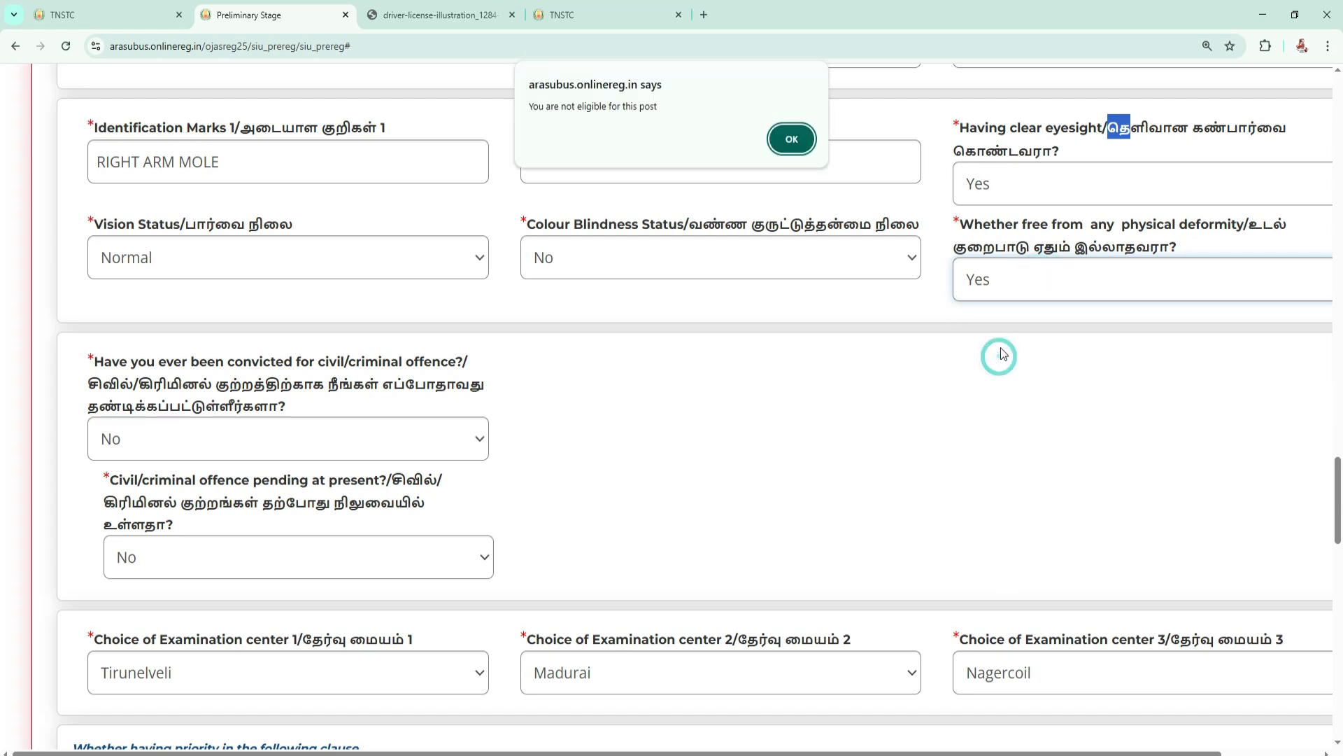
{"action": "left_click", "coordinate": [804, 147]}
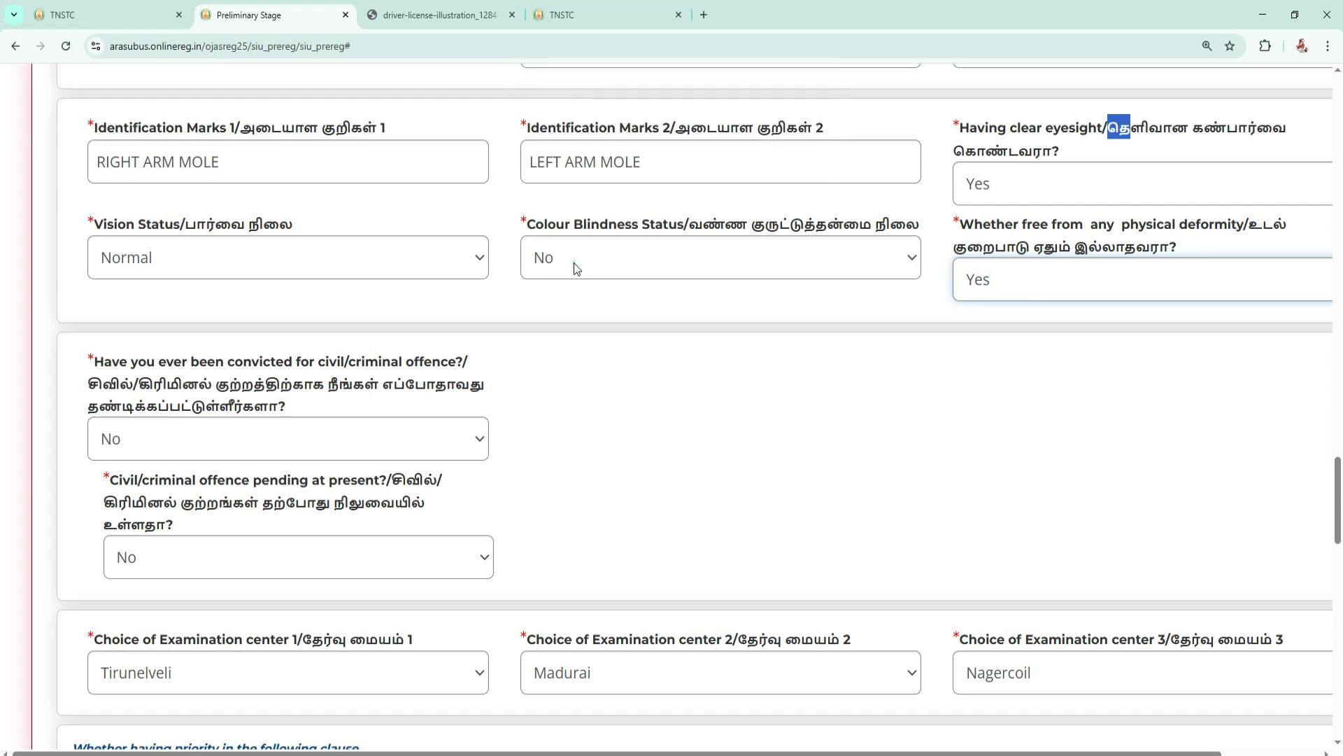
Set the colour blindness status to No and the vision status to Normal.
{"action": "left_click", "coordinate": [575, 265]}
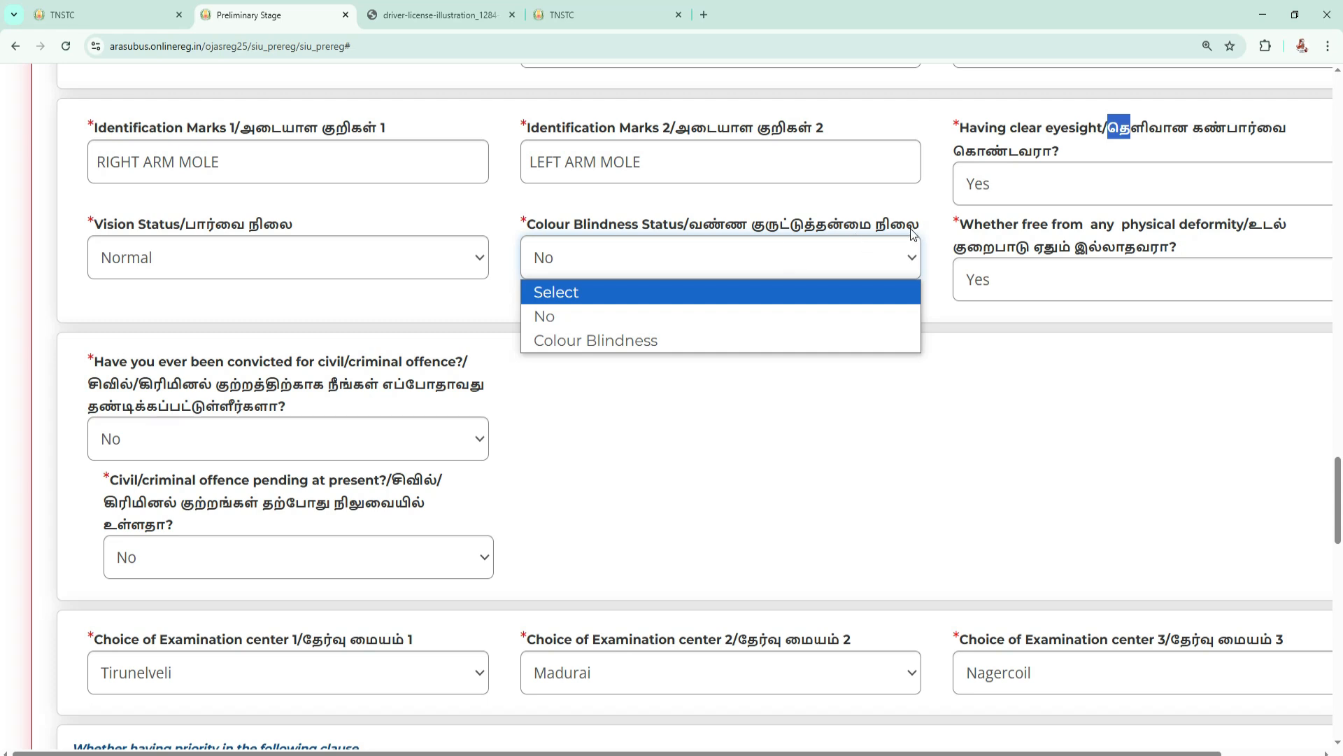
{"action": "left_click", "coordinate": [565, 319]}
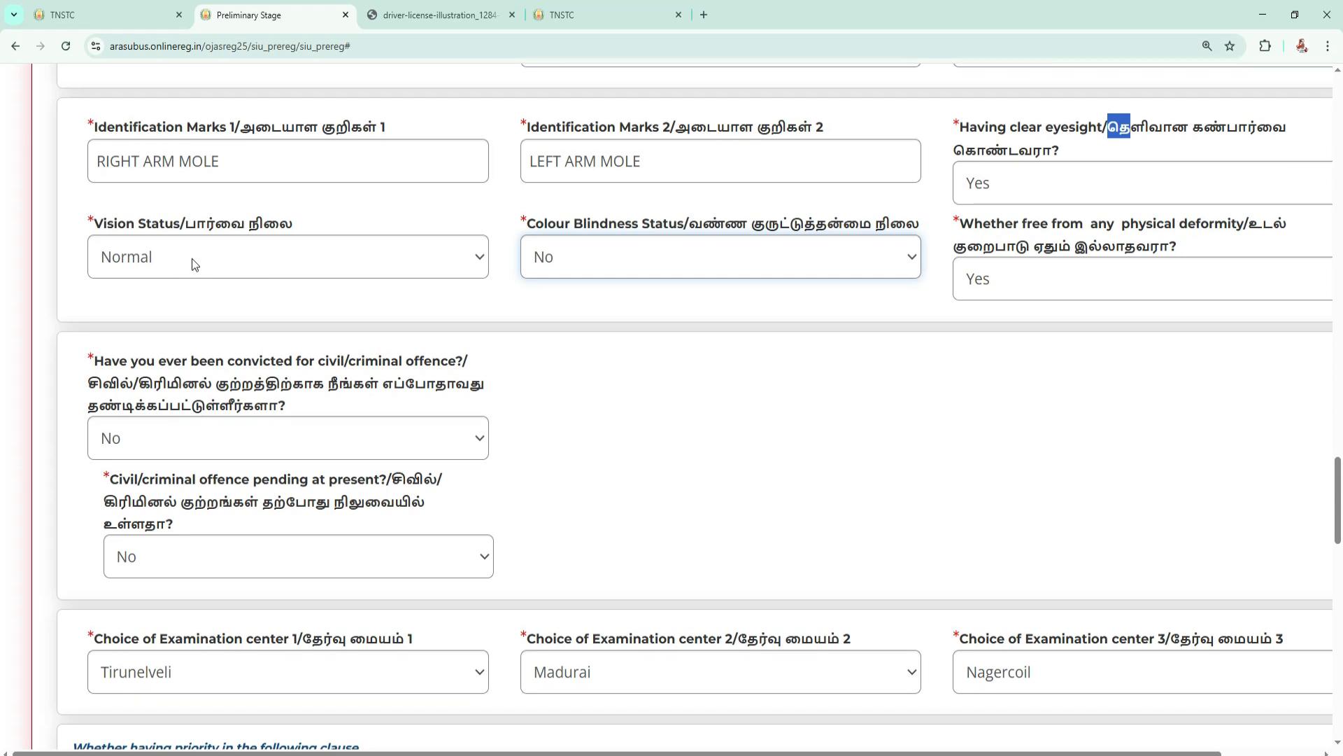
{"action": "scroll", "coordinate": [191, 272], "scroll_direction": "down", "scroll_amount": 1}
{"action": "left_click", "coordinate": [209, 188]}
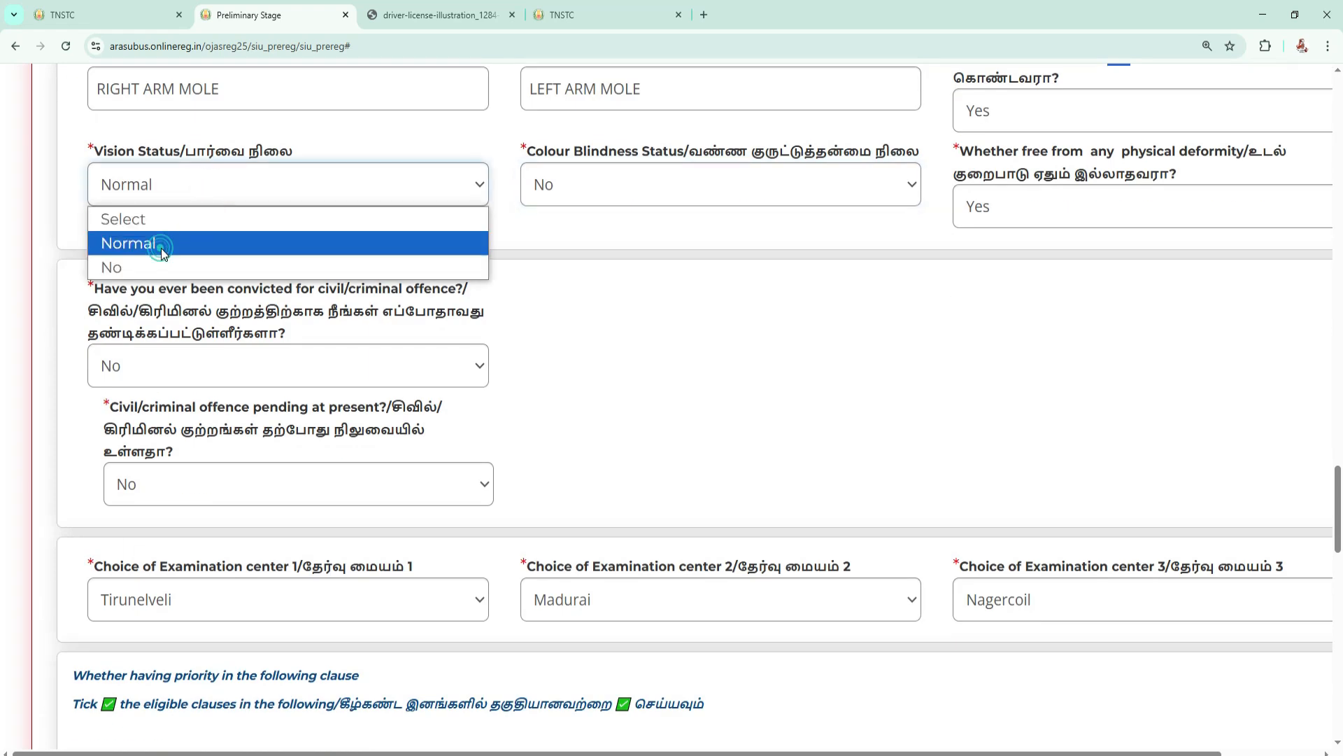
{"action": "left_click", "coordinate": [161, 246]}
{"action": "left_click", "coordinate": [233, 177]}
Read the questions about past convictions and pending civil or criminal offences.
{"action": "scroll", "coordinate": [196, 203], "scroll_direction": "down", "scroll_amount": 2}
{"action": "left_click_drag", "start_coordinate": [87, 162], "coordinate": [327, 168]}
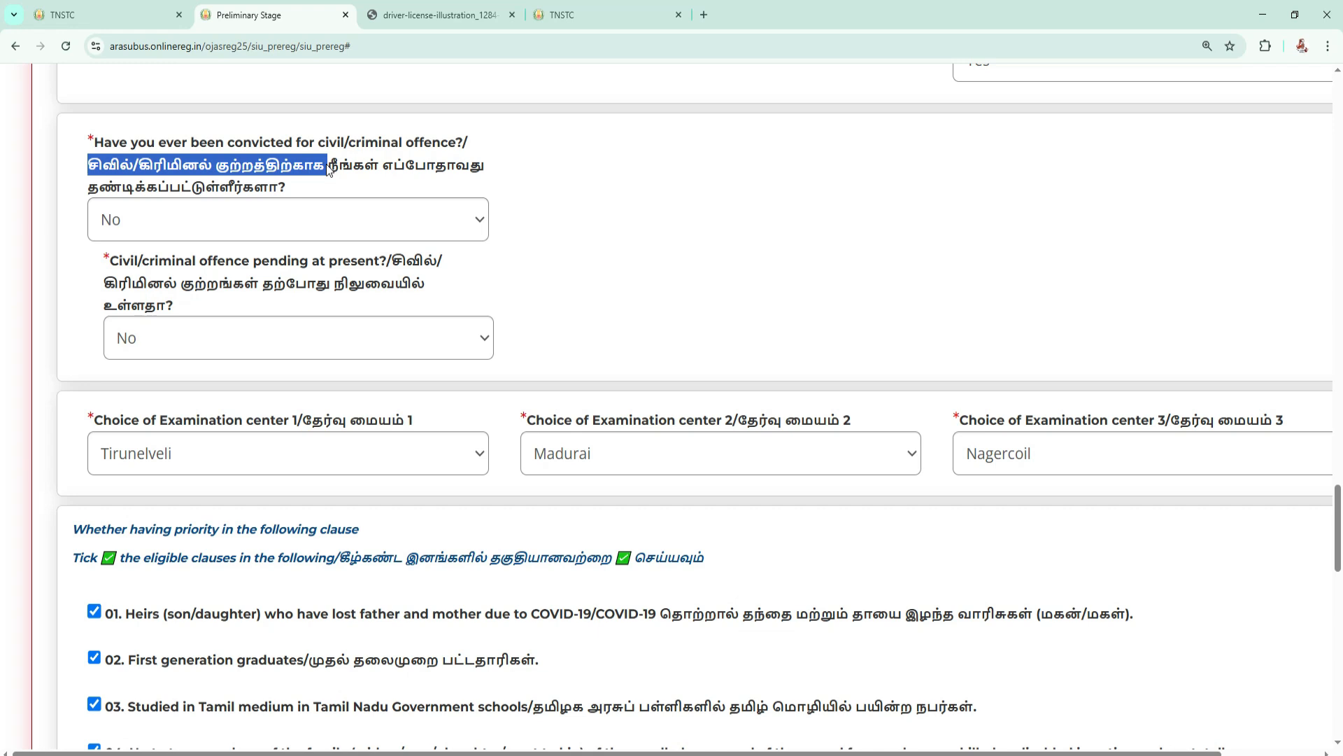
{"action": "scroll", "coordinate": [249, 225], "scroll_direction": "down", "scroll_amount": 1}
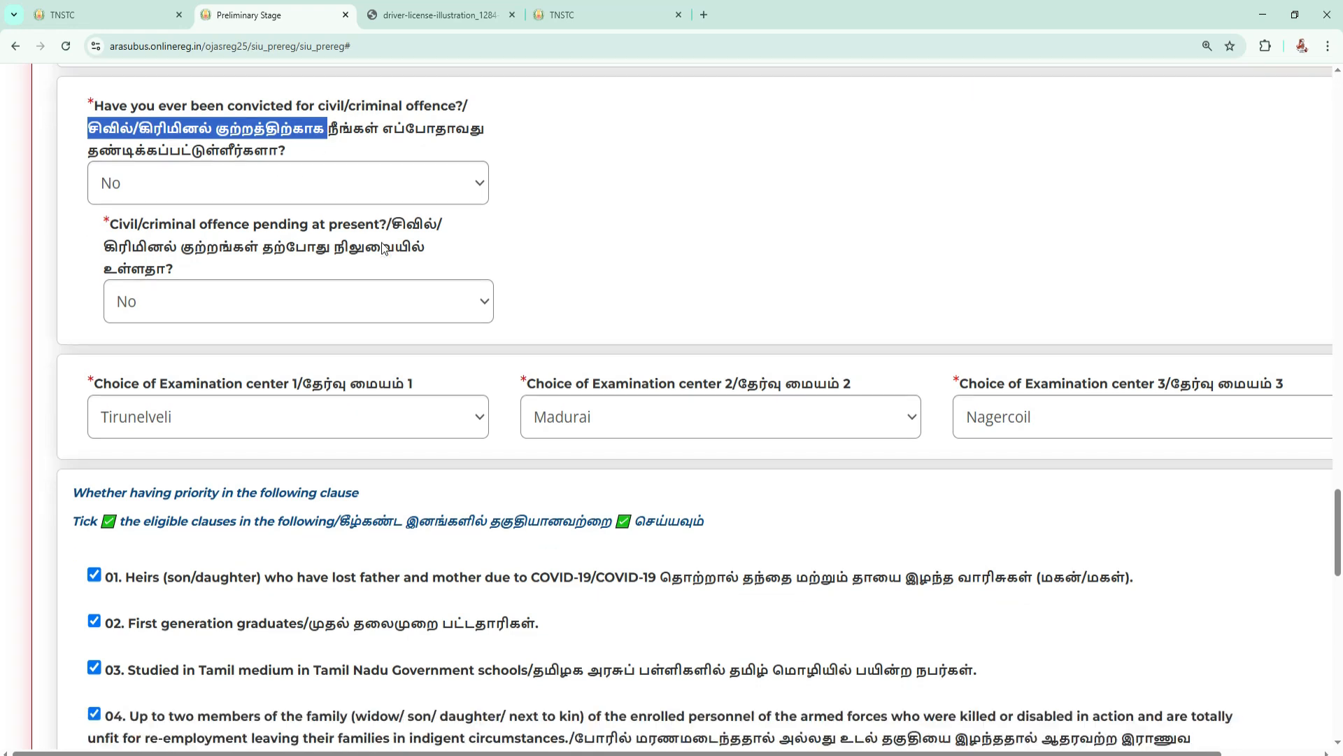
{"action": "left_click", "coordinate": [338, 209]}
{"action": "left_click_drag", "start_coordinate": [396, 183], "coordinate": [385, 184]}
{"action": "left_click_drag", "start_coordinate": [316, 221], "coordinate": [266, 221]}
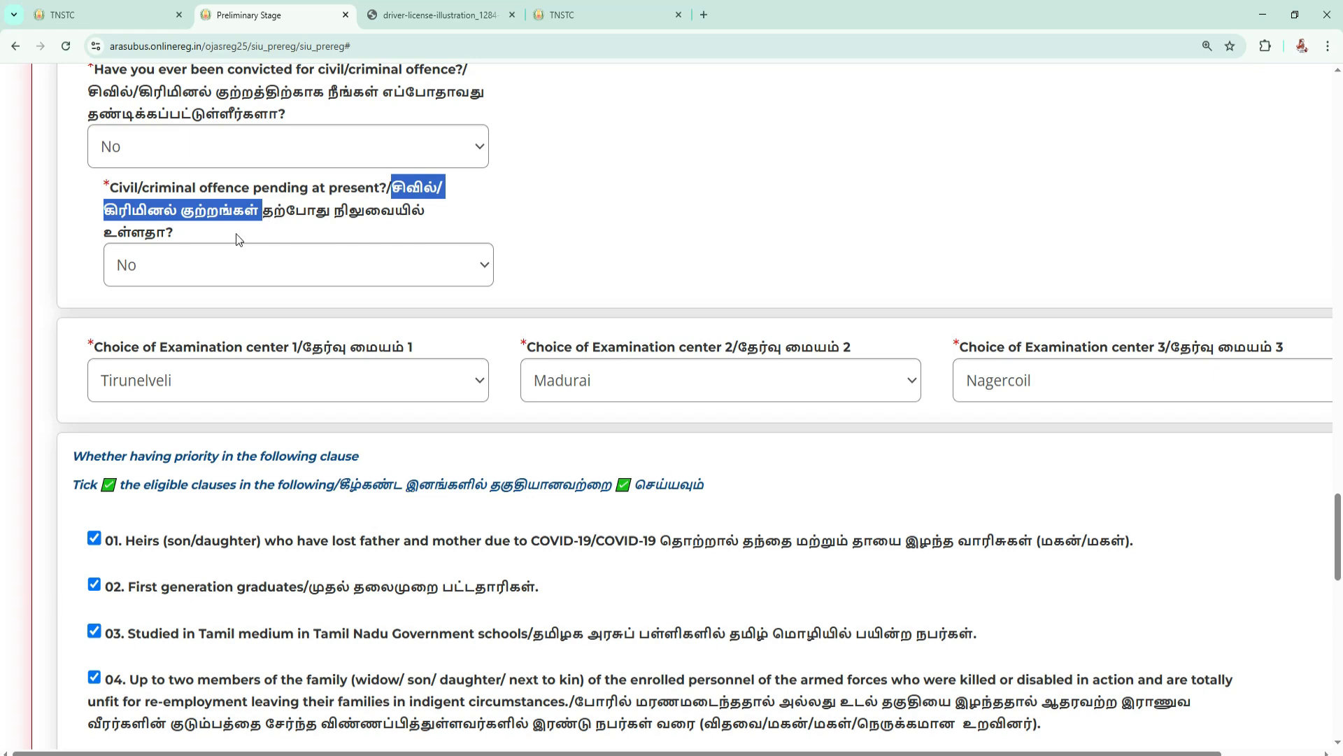
Switch the pending civil/criminal offence answer to Yes to check its details field, and set it back to No.
{"action": "left_click", "coordinate": [196, 259]}
{"action": "left_click", "coordinate": [158, 317]}
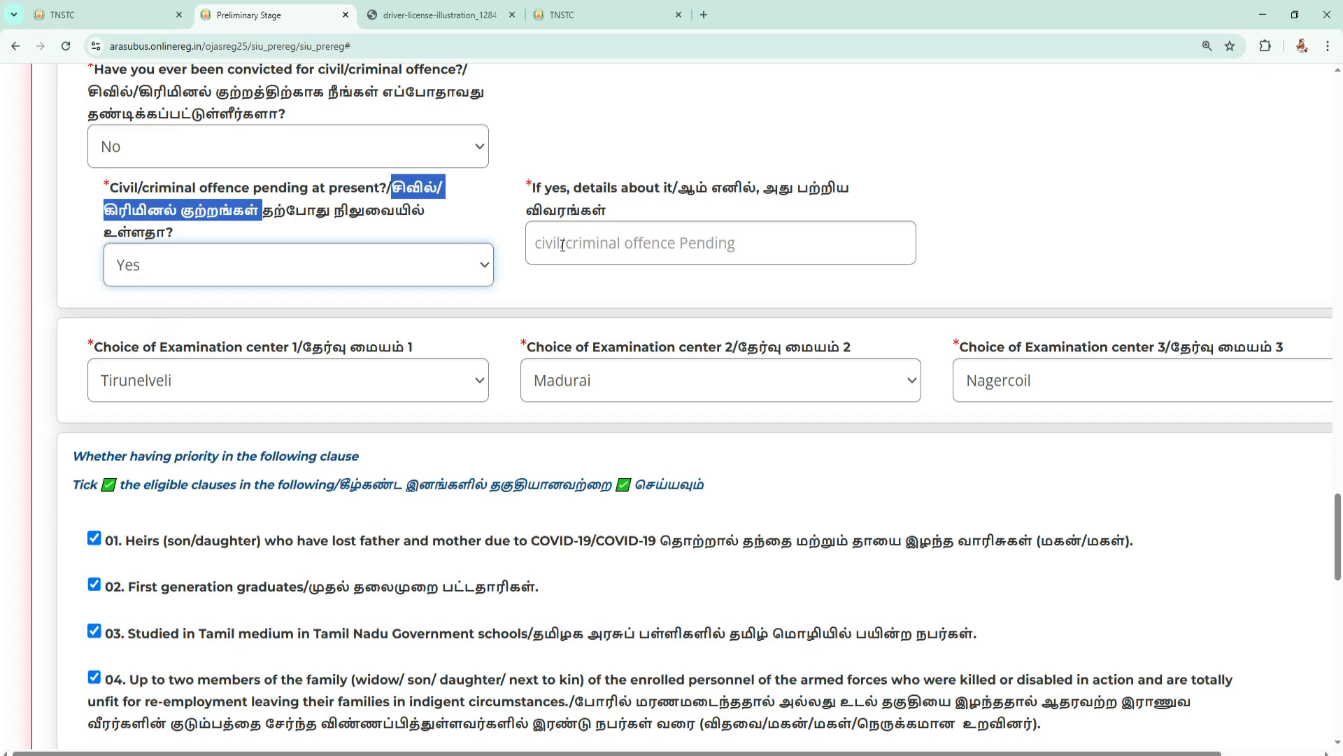
{"action": "left_click", "coordinate": [297, 270]}
{"action": "left_click", "coordinate": [211, 346]}
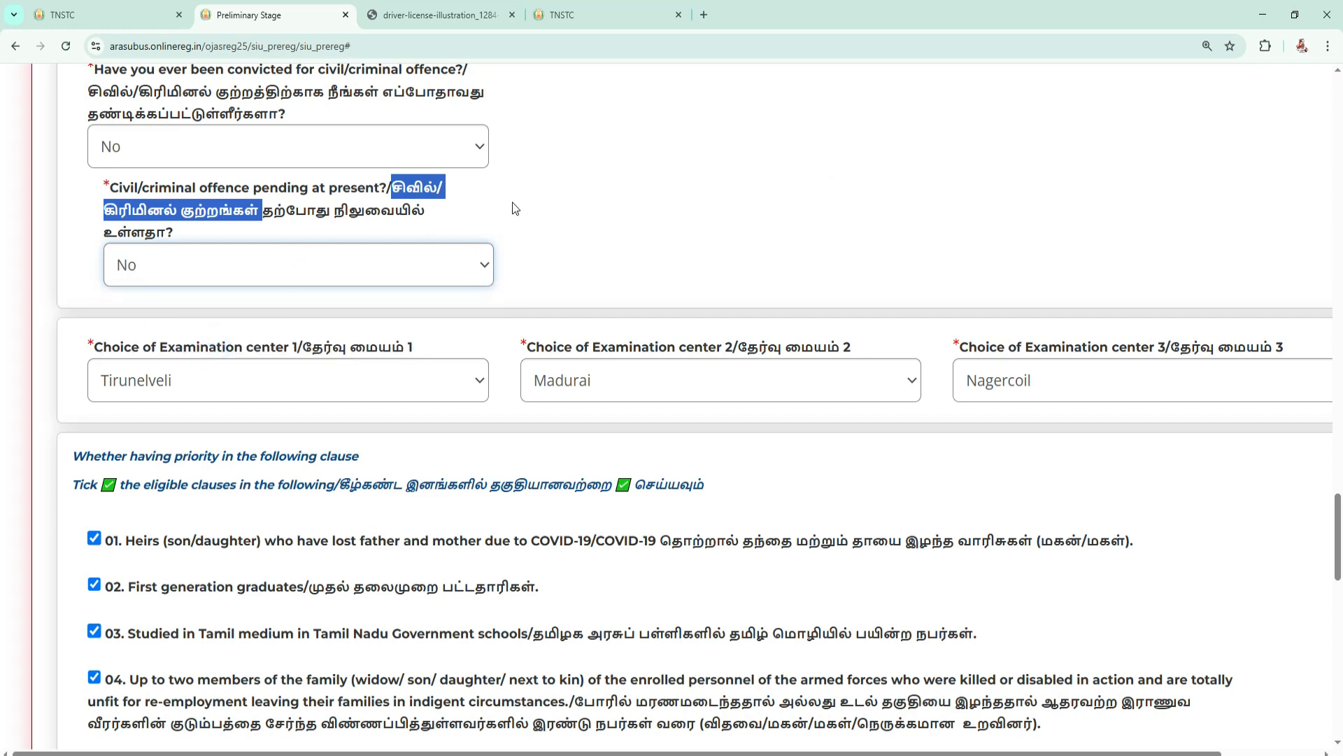
Examine the three examination centre choices and the list of centres available for the first choice.
{"action": "scroll", "coordinate": [518, 206], "scroll_direction": "down", "scroll_amount": 2}
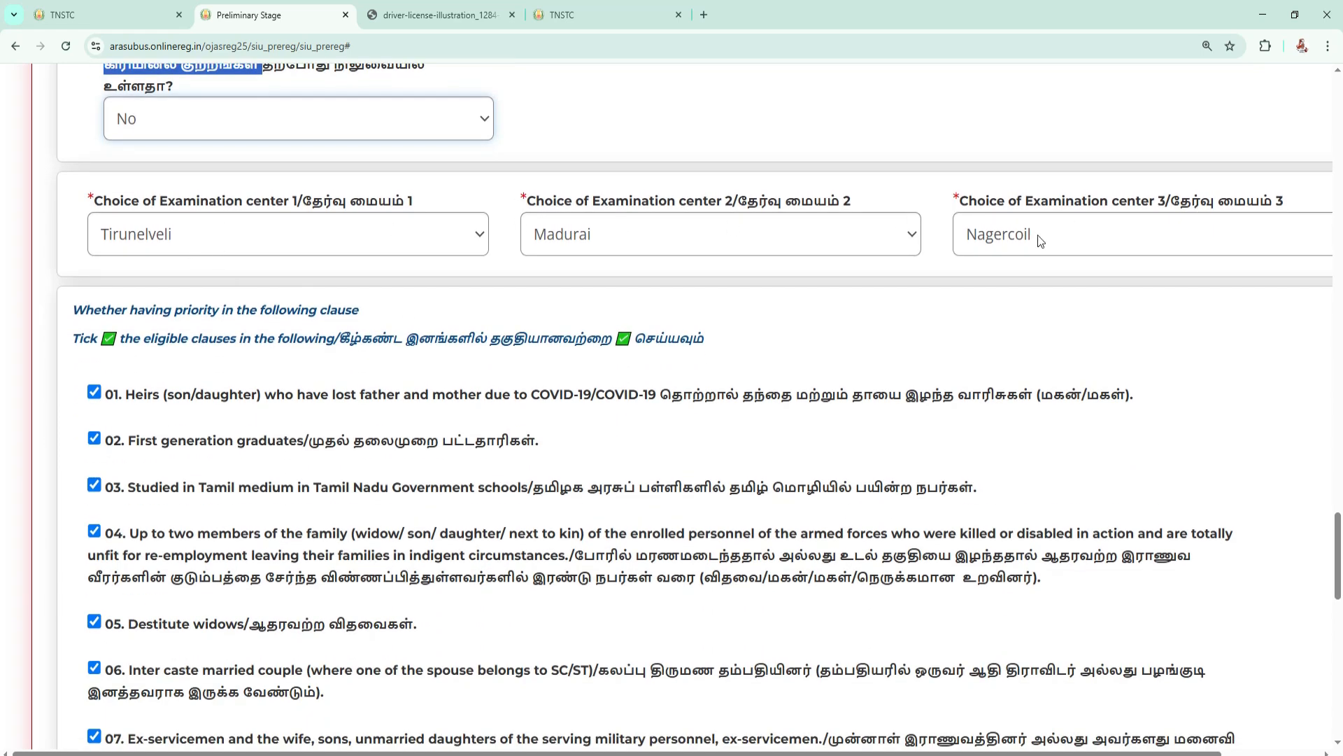
{"action": "left_click", "coordinate": [209, 229]}
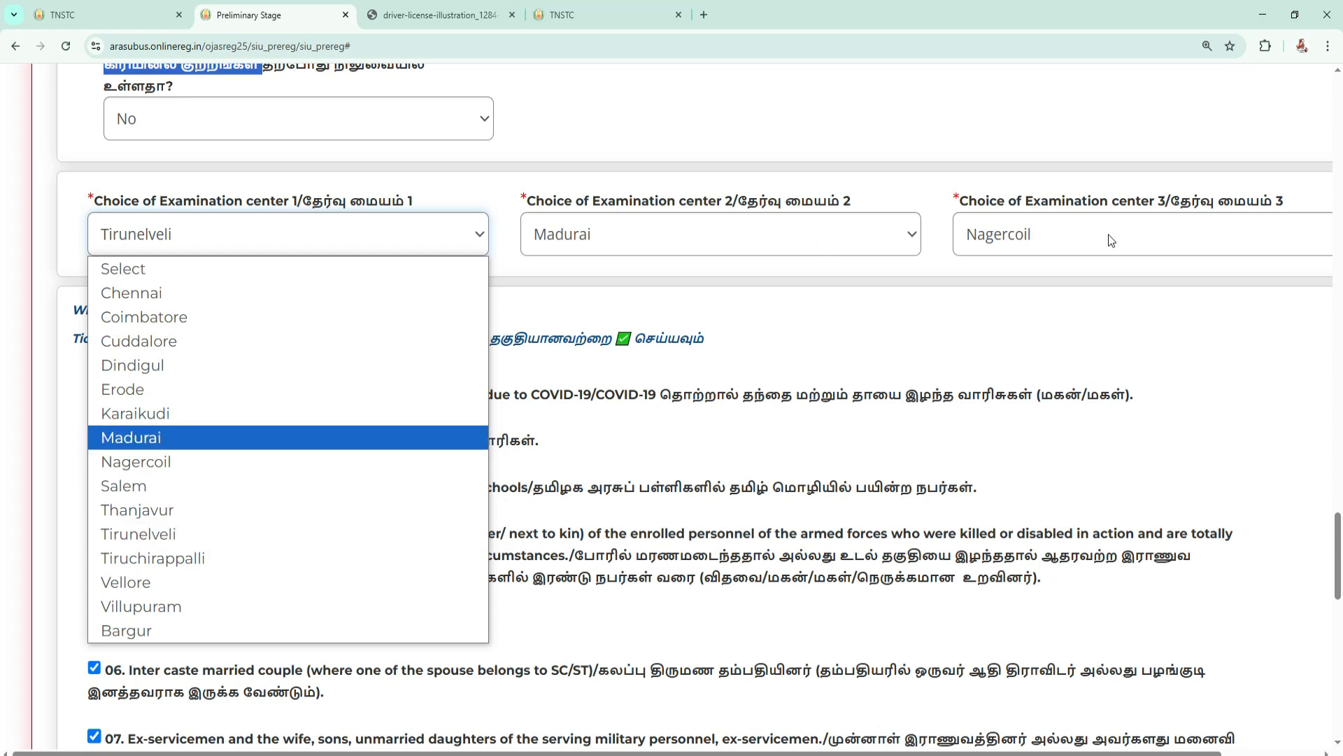
{"action": "left_click", "coordinate": [945, 353]}
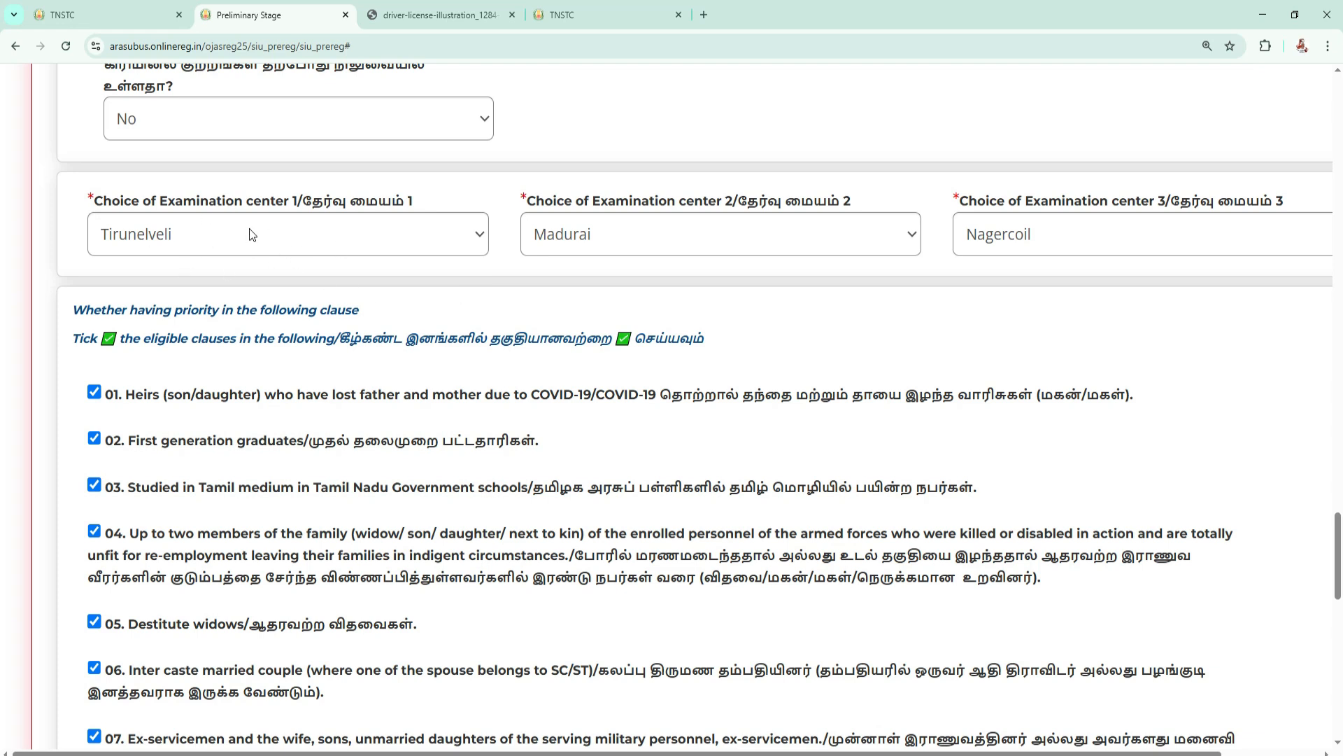
Review the ticked priority clauses, and preview and submit the Preliminary Stage application with the captcha filled in and the declaration accepted.
{"action": "scroll", "coordinate": [619, 224], "scroll_direction": "down", "scroll_amount": 4}
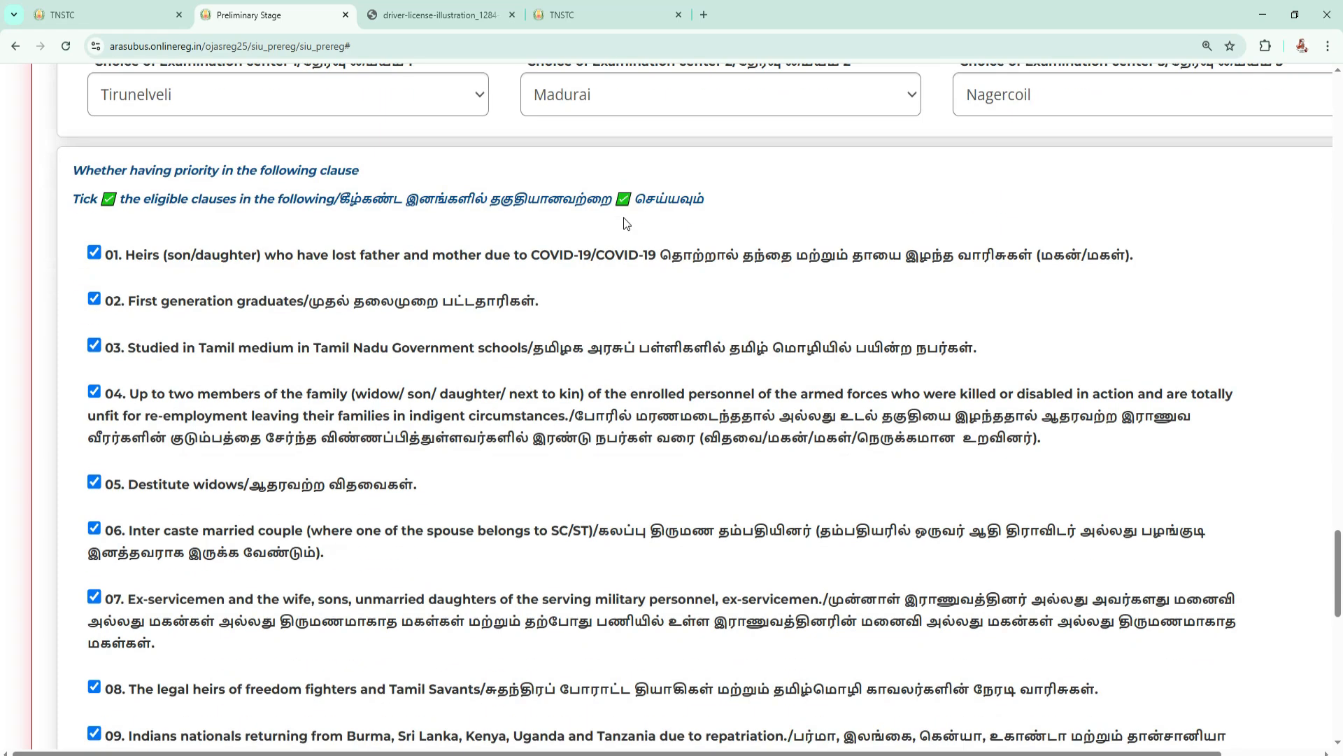
{"action": "scroll", "coordinate": [128, 126], "scroll_direction": "down", "scroll_amount": 10}
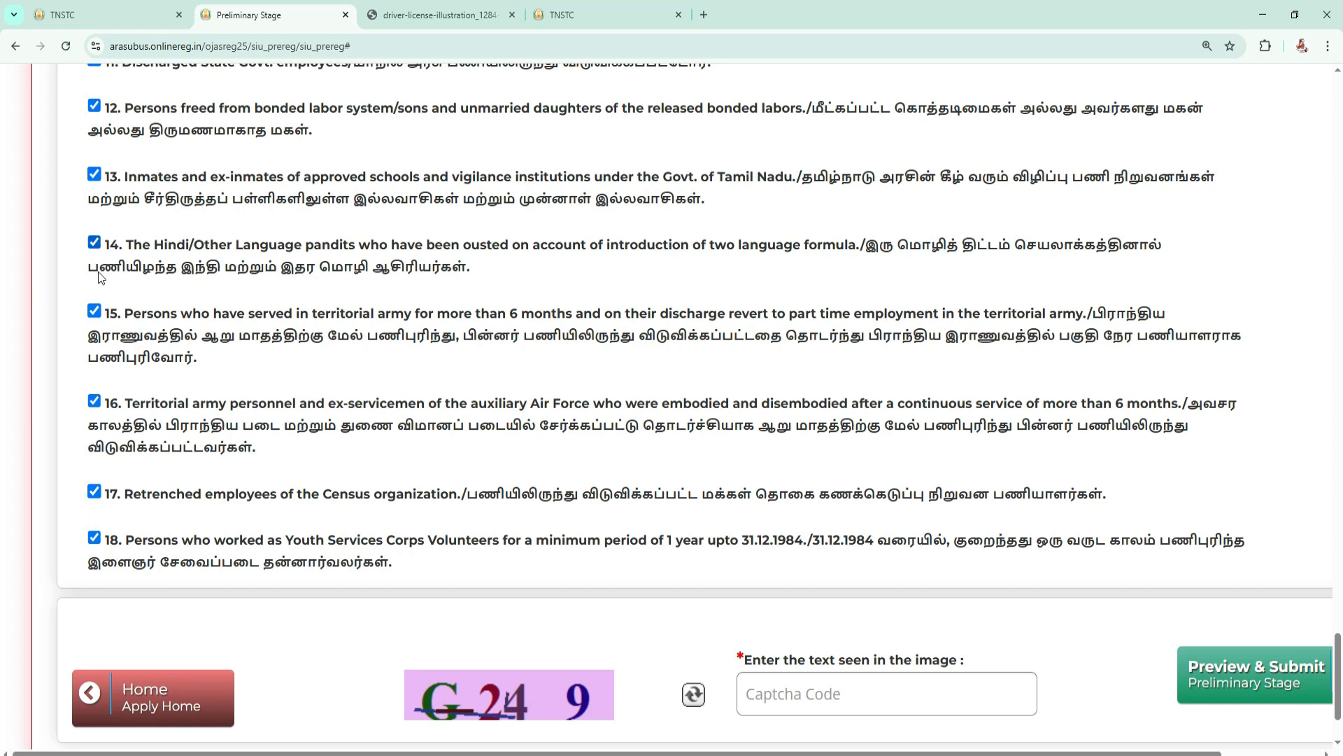
{"action": "scroll", "coordinate": [614, 350], "scroll_direction": "down", "scroll_amount": 2}
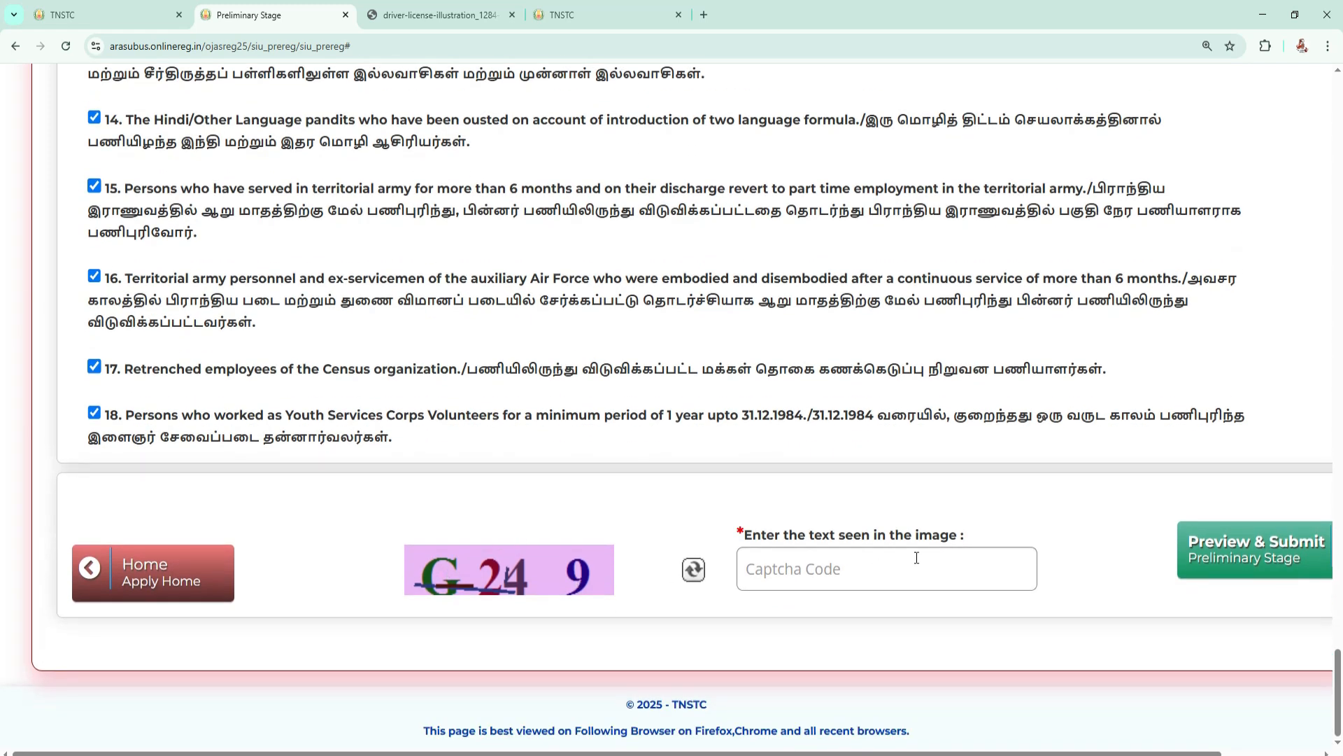
{"action": "left_click", "coordinate": [1234, 562]}
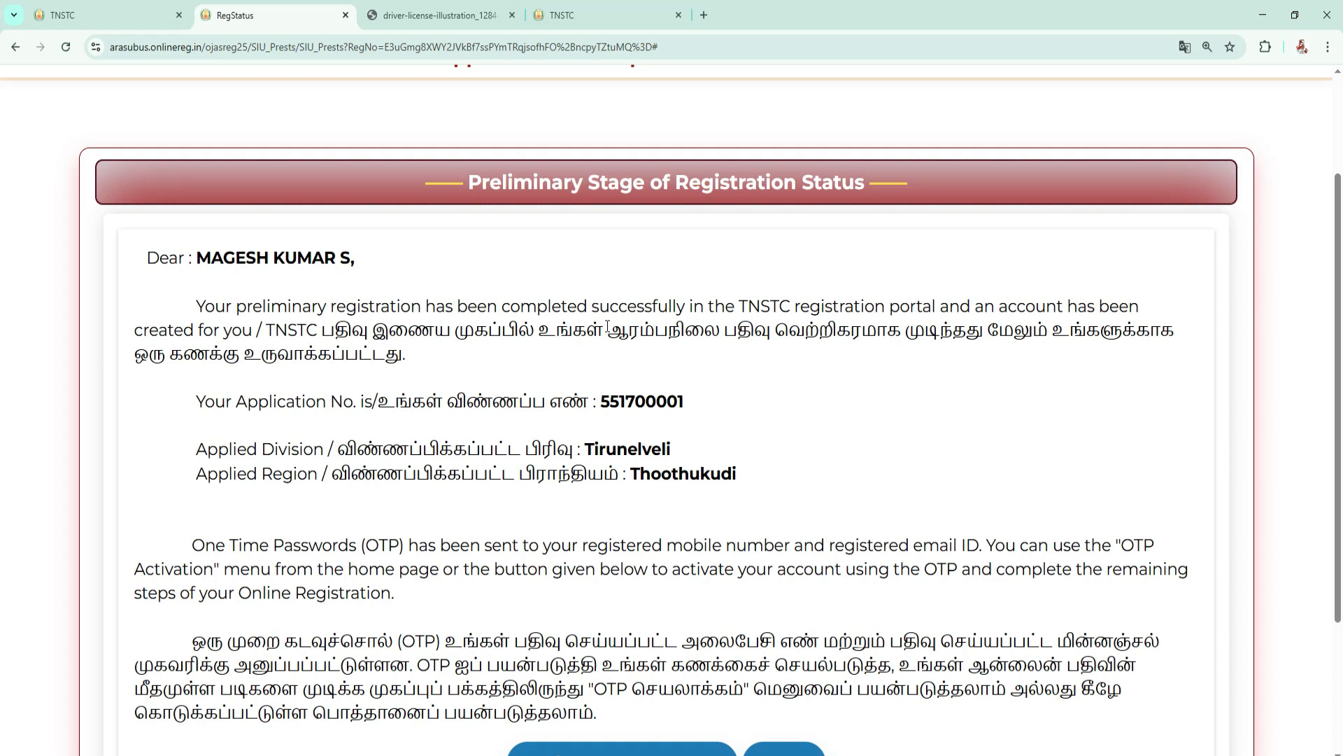
Read the registration status page, including the application number, applied division and region, and OTP instructions.
{"action": "left_click_drag", "start_coordinate": [607, 329], "coordinate": [985, 334]}
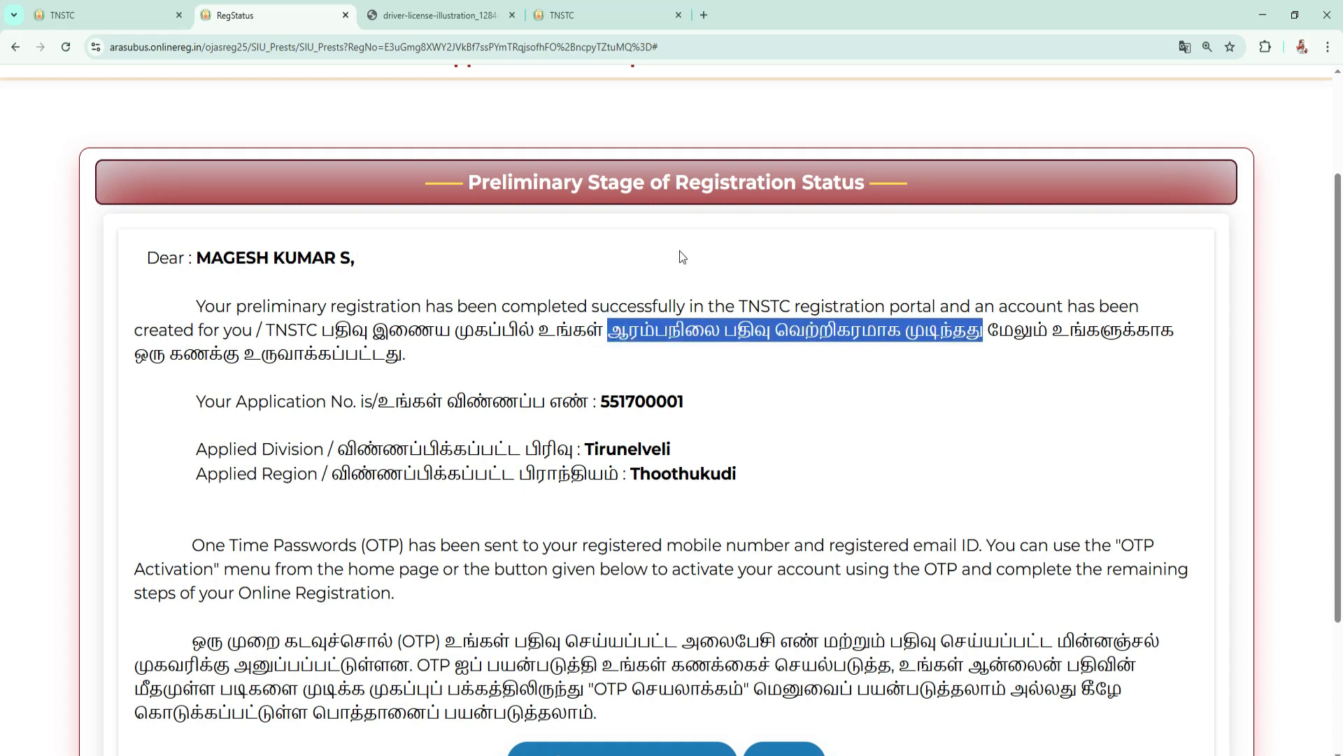
{"action": "scroll", "coordinate": [833, 255], "scroll_direction": "down", "scroll_amount": 2}
{"action": "left_click_drag", "start_coordinate": [304, 253], "coordinate": [698, 269]}
{"action": "left_click_drag", "start_coordinate": [358, 299], "coordinate": [754, 325]}
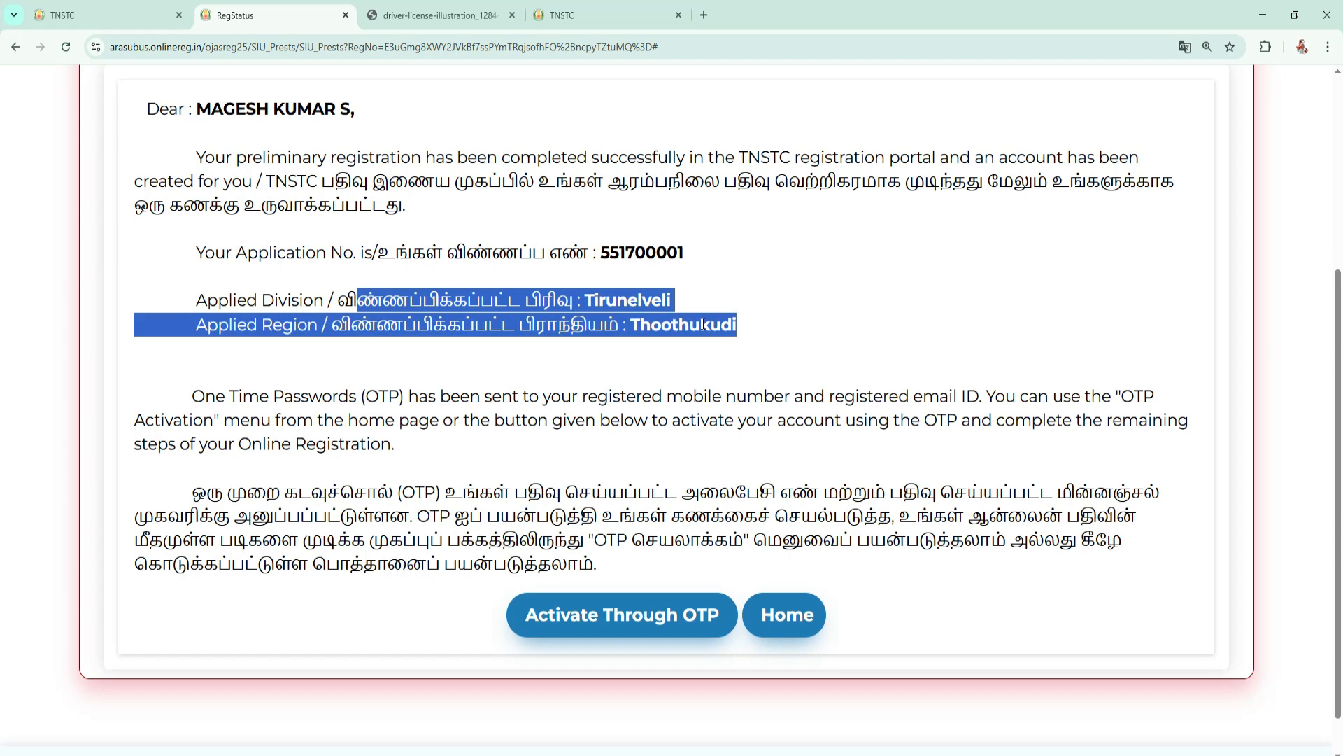
{"action": "scroll", "coordinate": [512, 644], "scroll_direction": "down", "scroll_amount": 1}
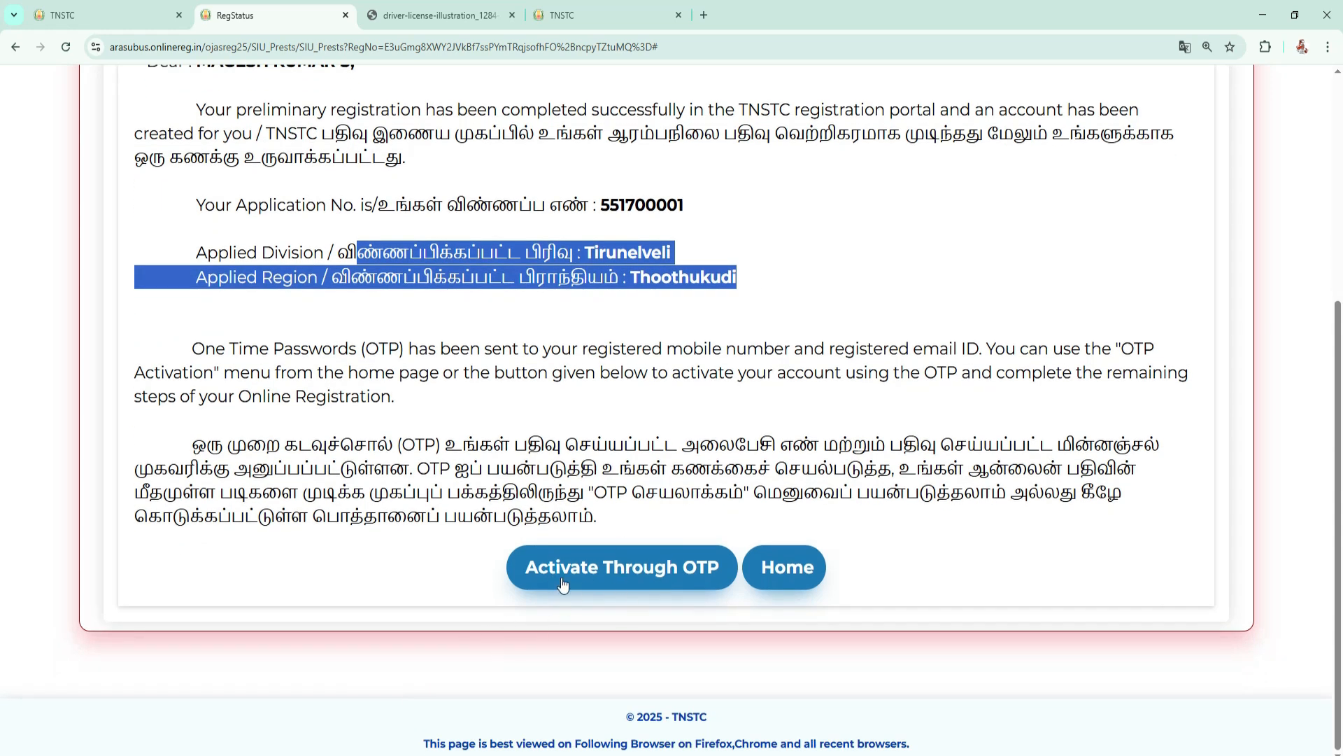
Activate the account with the OTP, and log in with the application number, date of birth and captcha.
{"action": "left_click", "coordinate": [681, 575]}
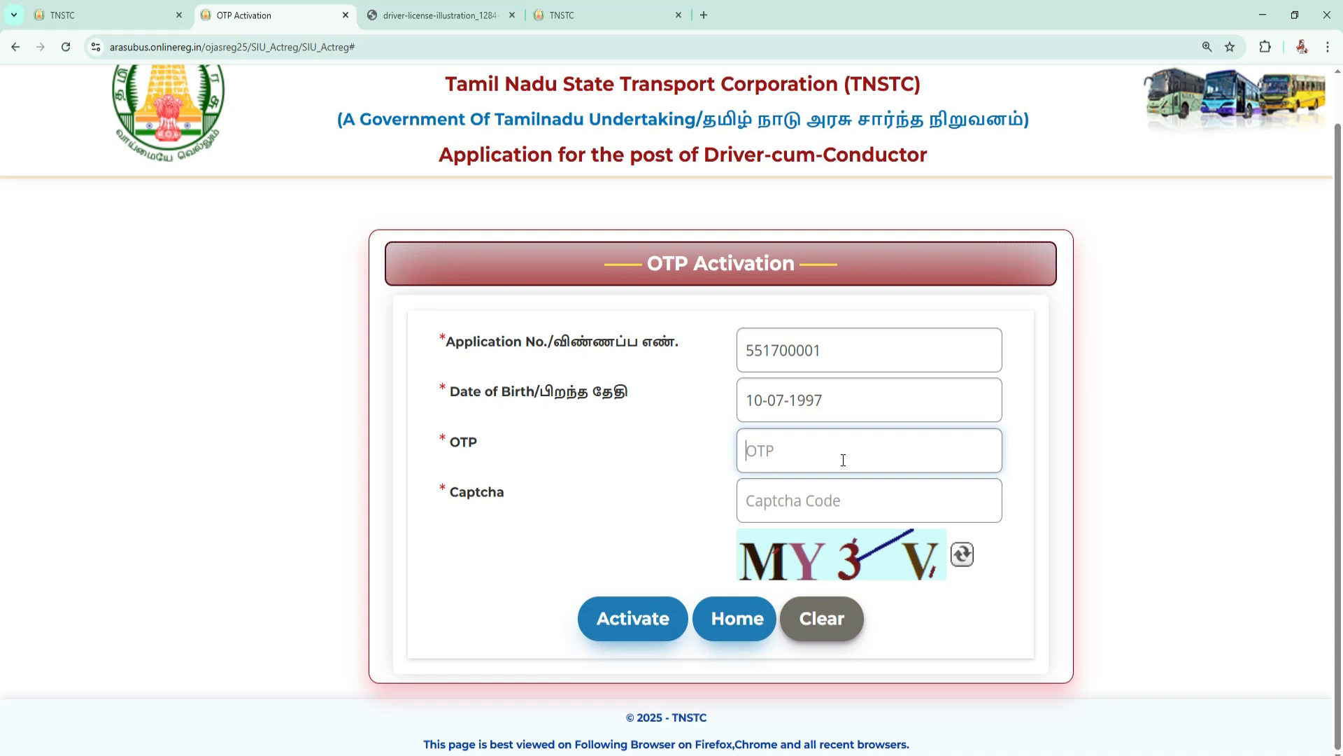
{"action": "left_click", "coordinate": [619, 625]}
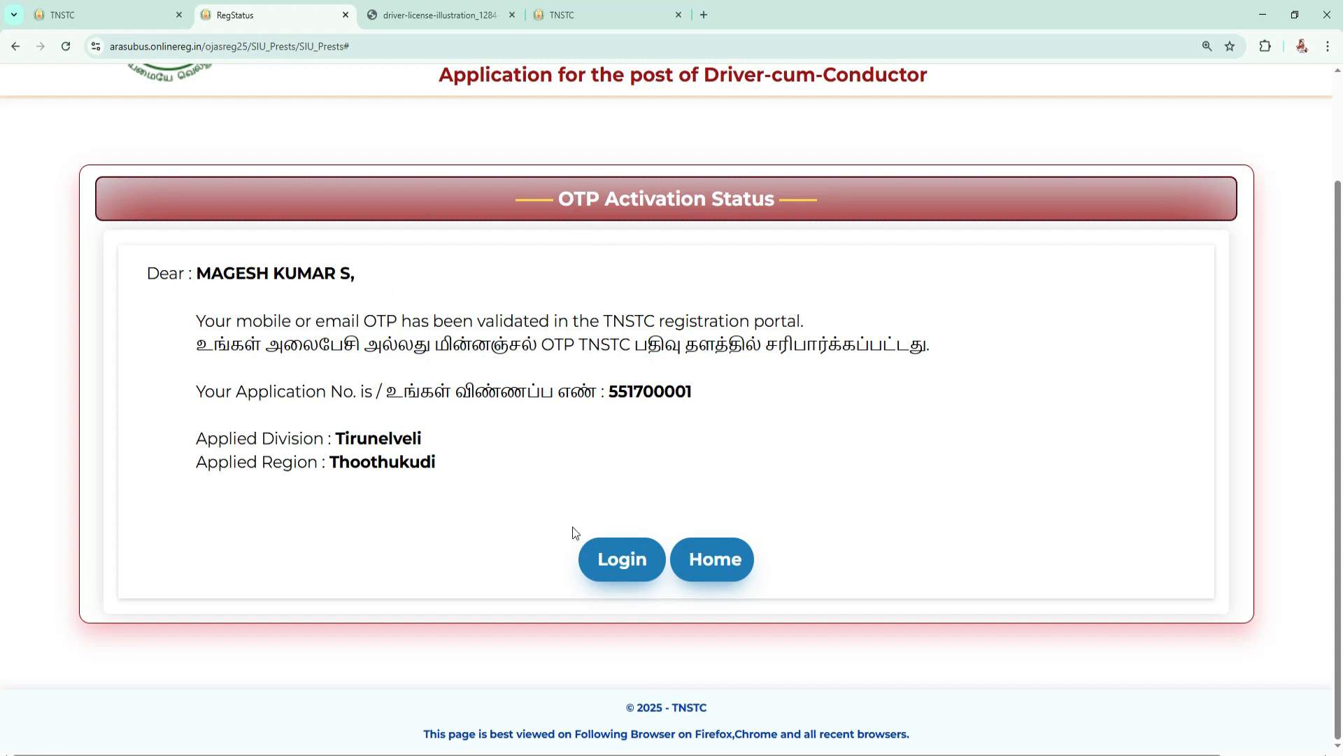
{"action": "left_click", "coordinate": [626, 563]}
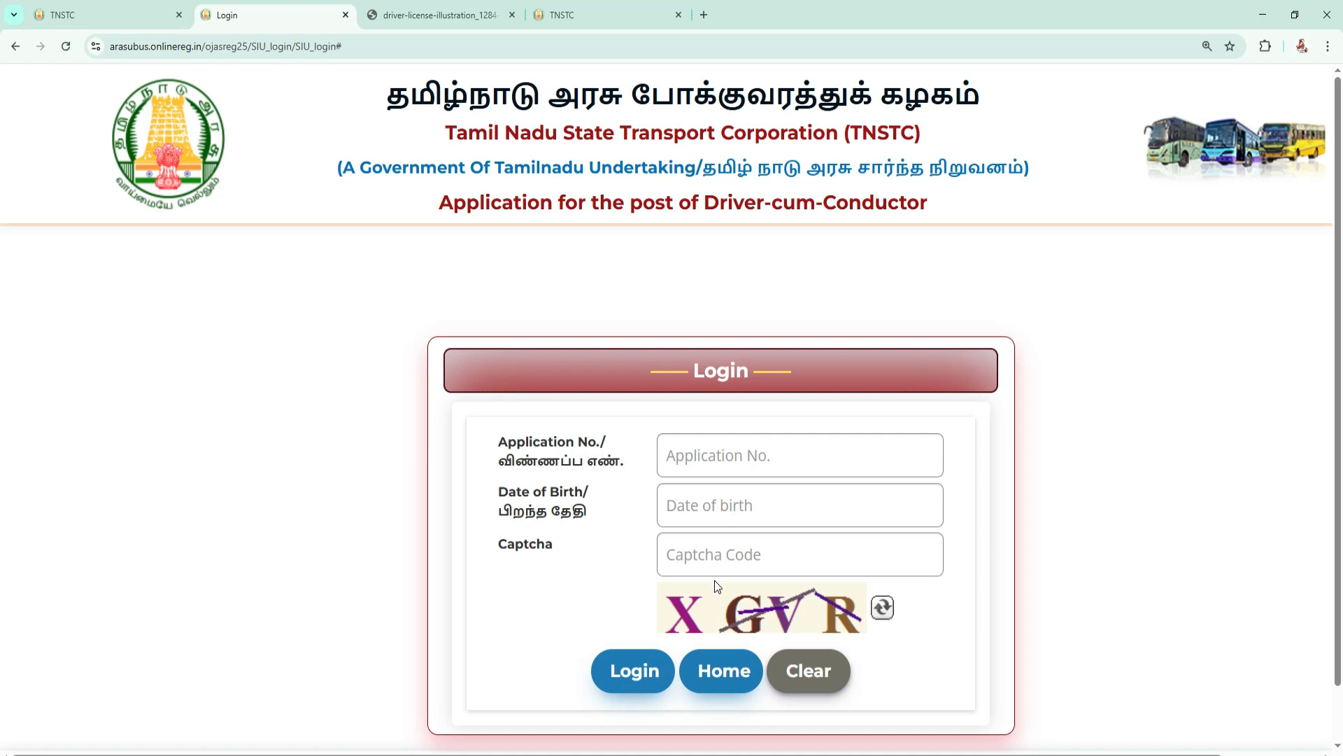
{"action": "left_click", "coordinate": [632, 673]}
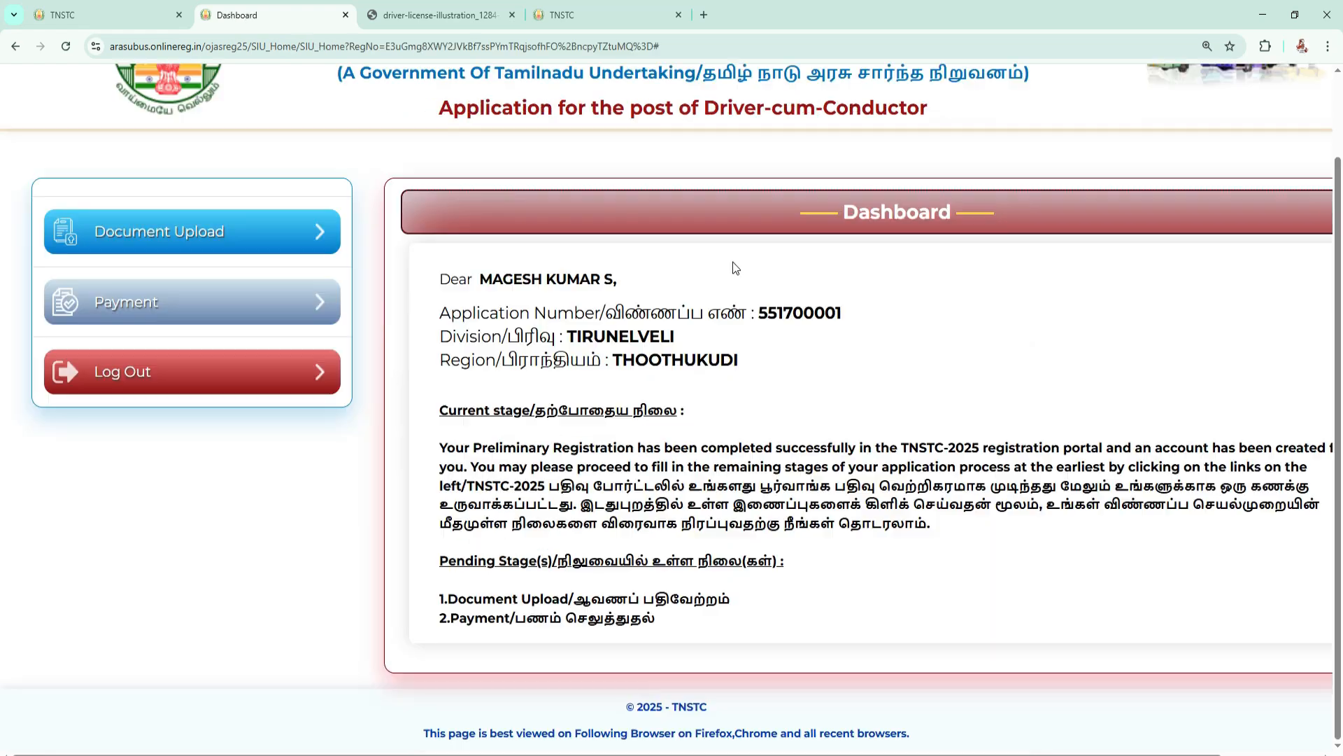
Read the dashboard's application details and its pending stages, Document Upload and Payment.
{"action": "double_click", "coordinate": [845, 208]}
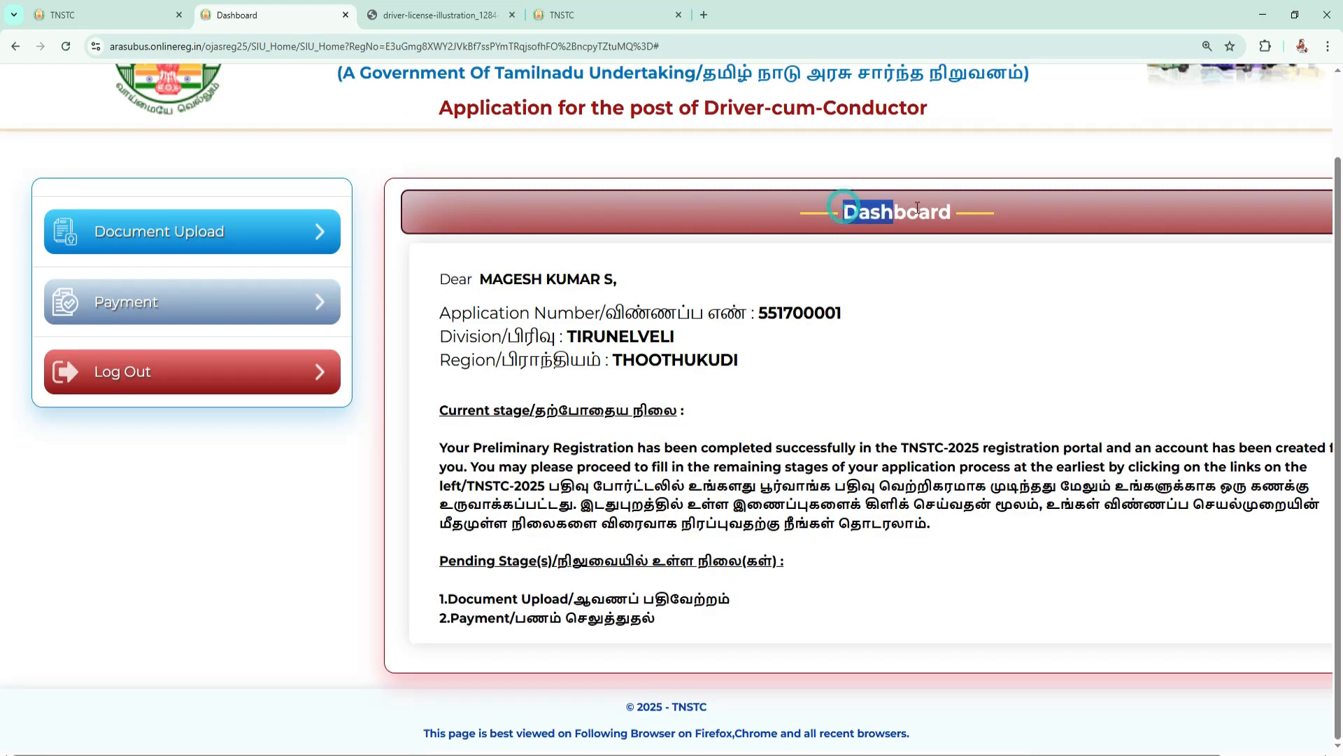
{"action": "left_click", "coordinate": [855, 308]}
{"action": "left_click_drag", "start_coordinate": [854, 308], "coordinate": [747, 360]}
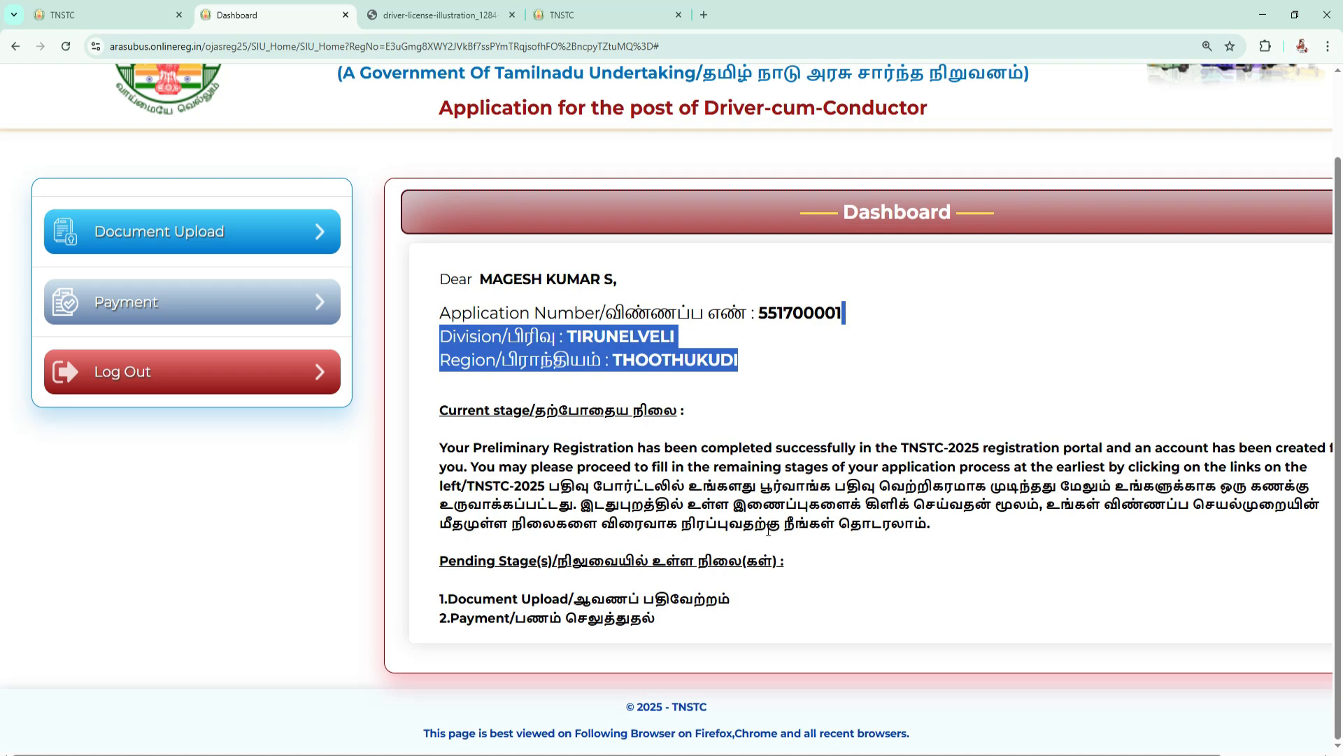
{"action": "left_click_drag", "start_coordinate": [448, 600], "coordinate": [683, 599]}
{"action": "left_click", "coordinate": [636, 635]}
{"action": "left_click_drag", "start_coordinate": [443, 619], "coordinate": [655, 620]}
{"action": "left_click", "coordinate": [690, 485]}
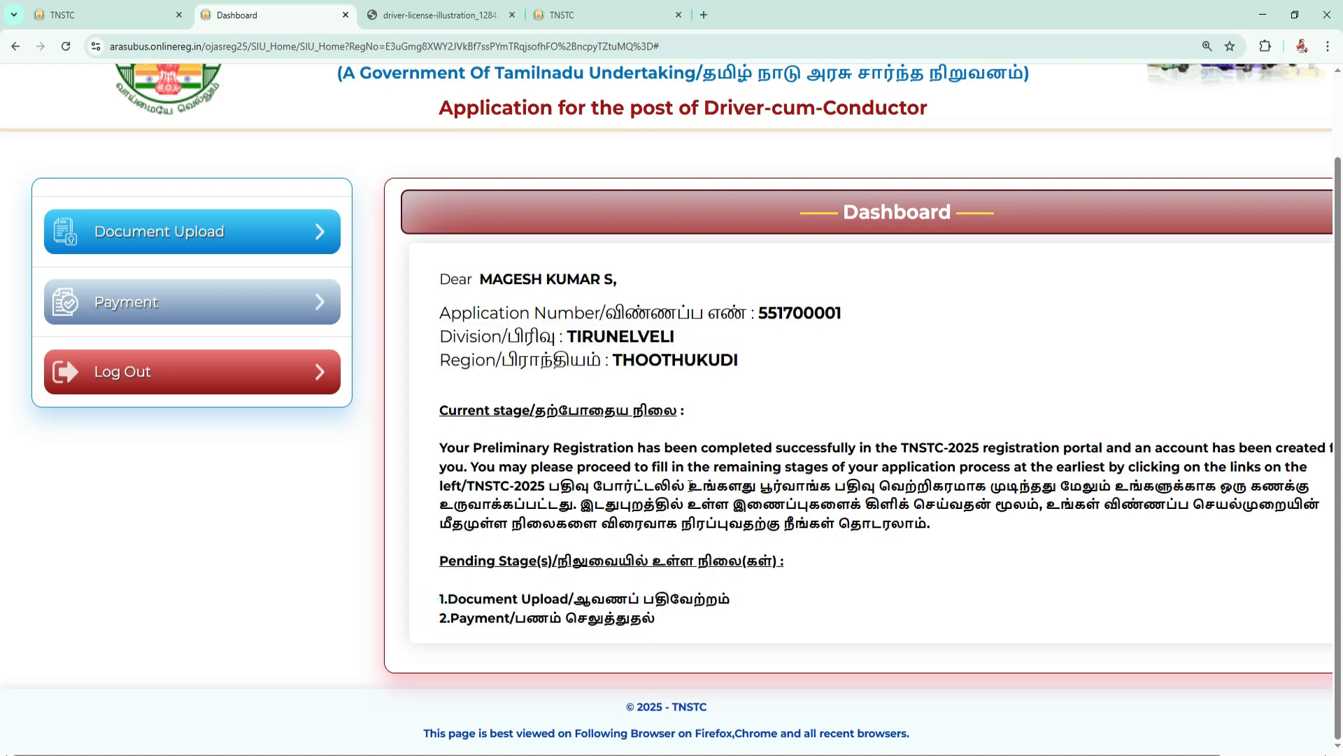
Open the Document Upload stage and review the required photograph, signature and certificates with their file formats and size limits.
{"action": "left_click", "coordinate": [159, 238]}
{"action": "scroll", "coordinate": [757, 396], "scroll_direction": "down", "scroll_amount": 1}
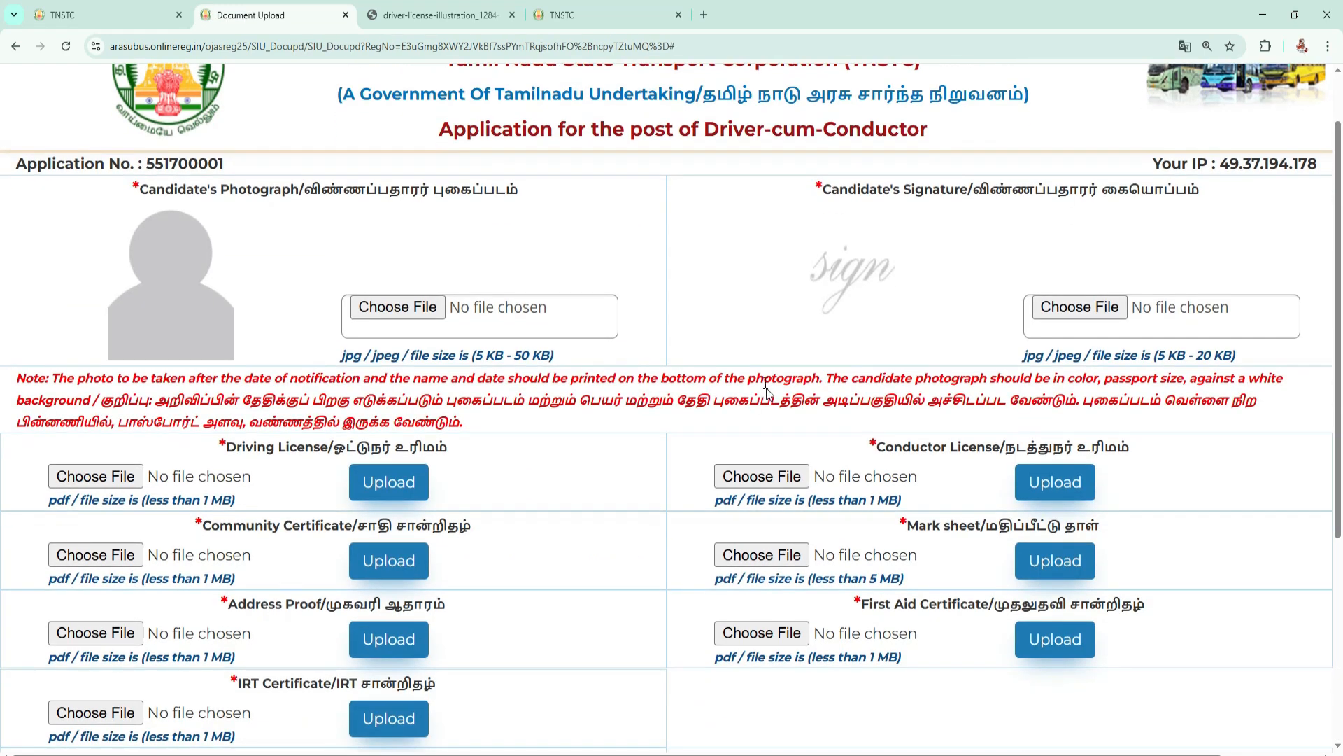
{"action": "scroll", "coordinate": [763, 385], "scroll_direction": "down", "scroll_amount": 2}
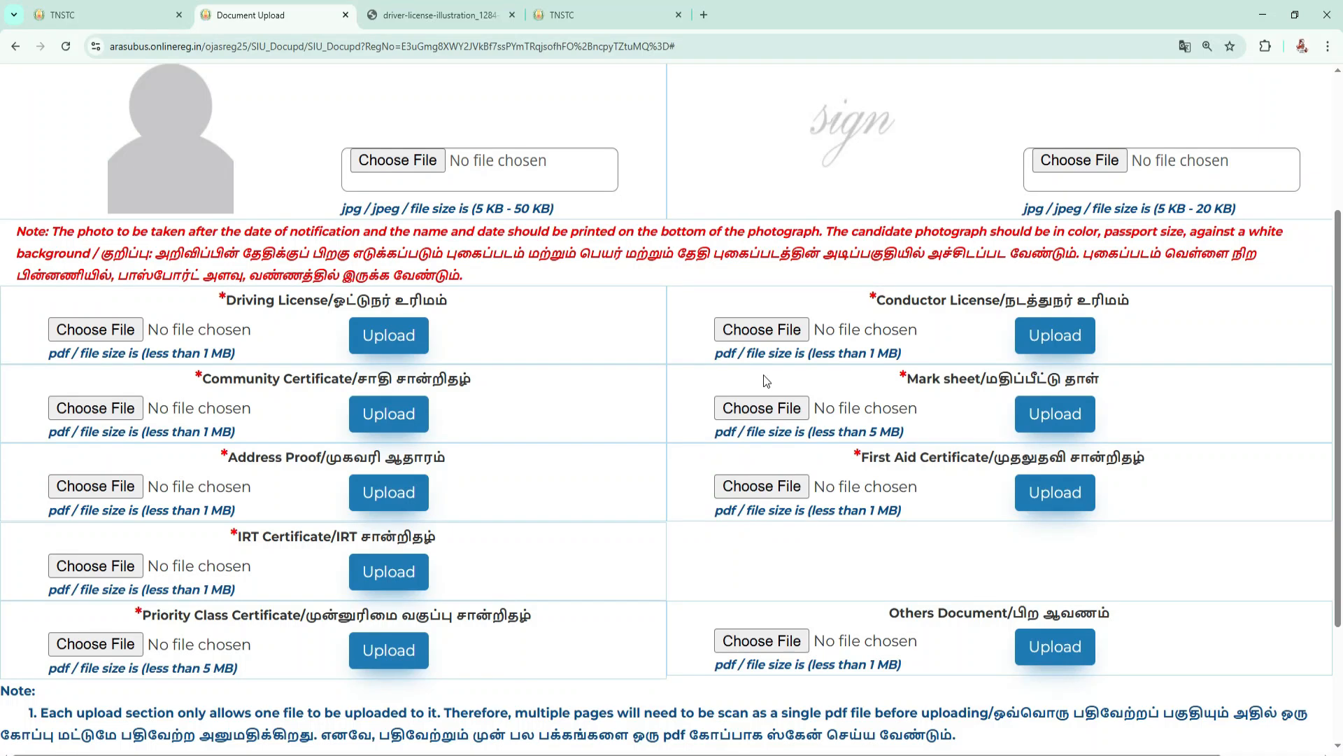
{"action": "scroll", "coordinate": [762, 375], "scroll_direction": "up", "scroll_amount": 2}
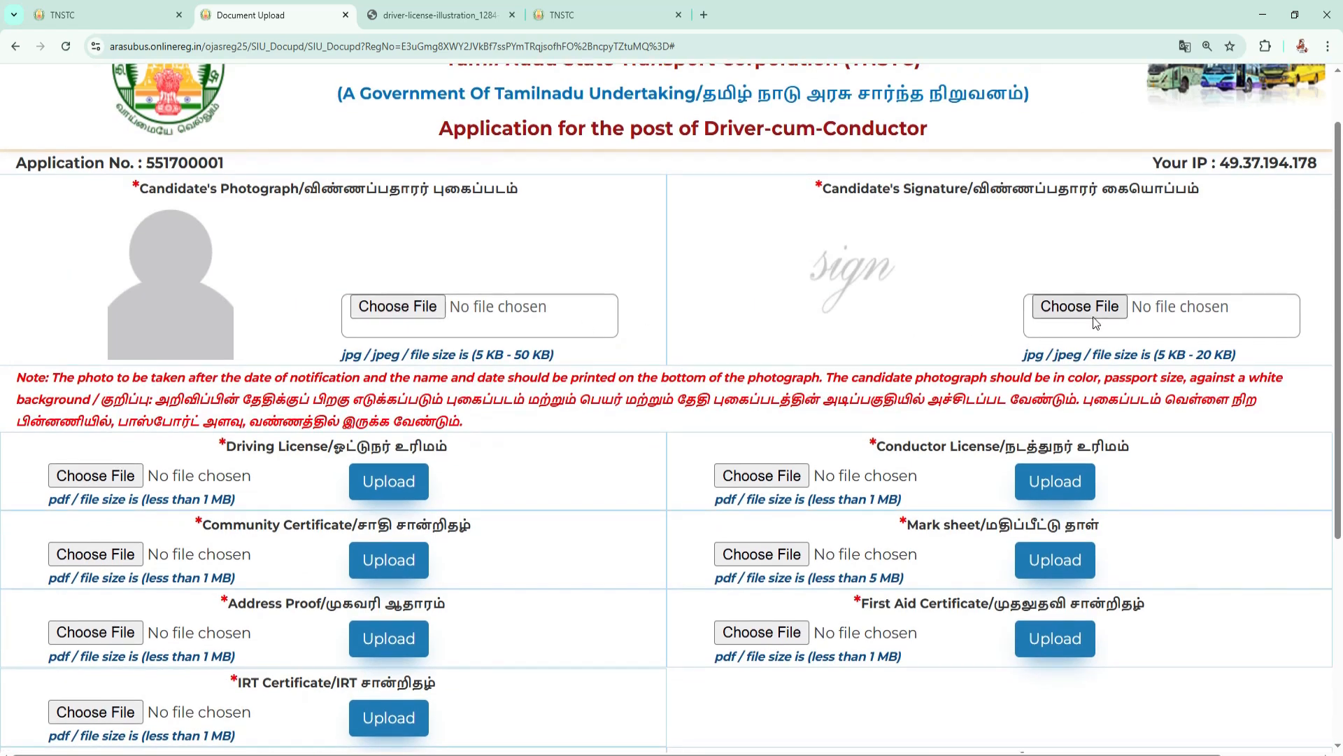
{"action": "scroll", "coordinate": [979, 336], "scroll_direction": "down", "scroll_amount": 2}
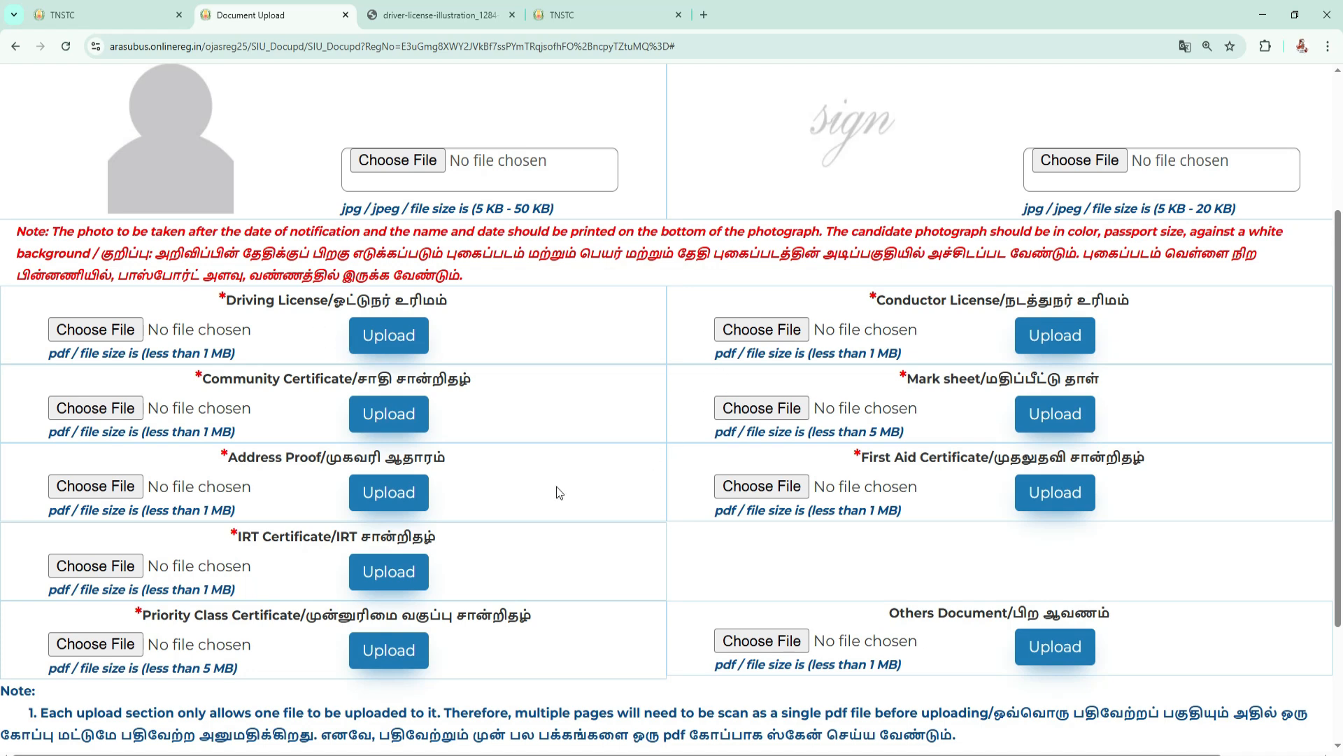
{"action": "scroll", "coordinate": [363, 348], "scroll_direction": "up", "scroll_amount": 1}
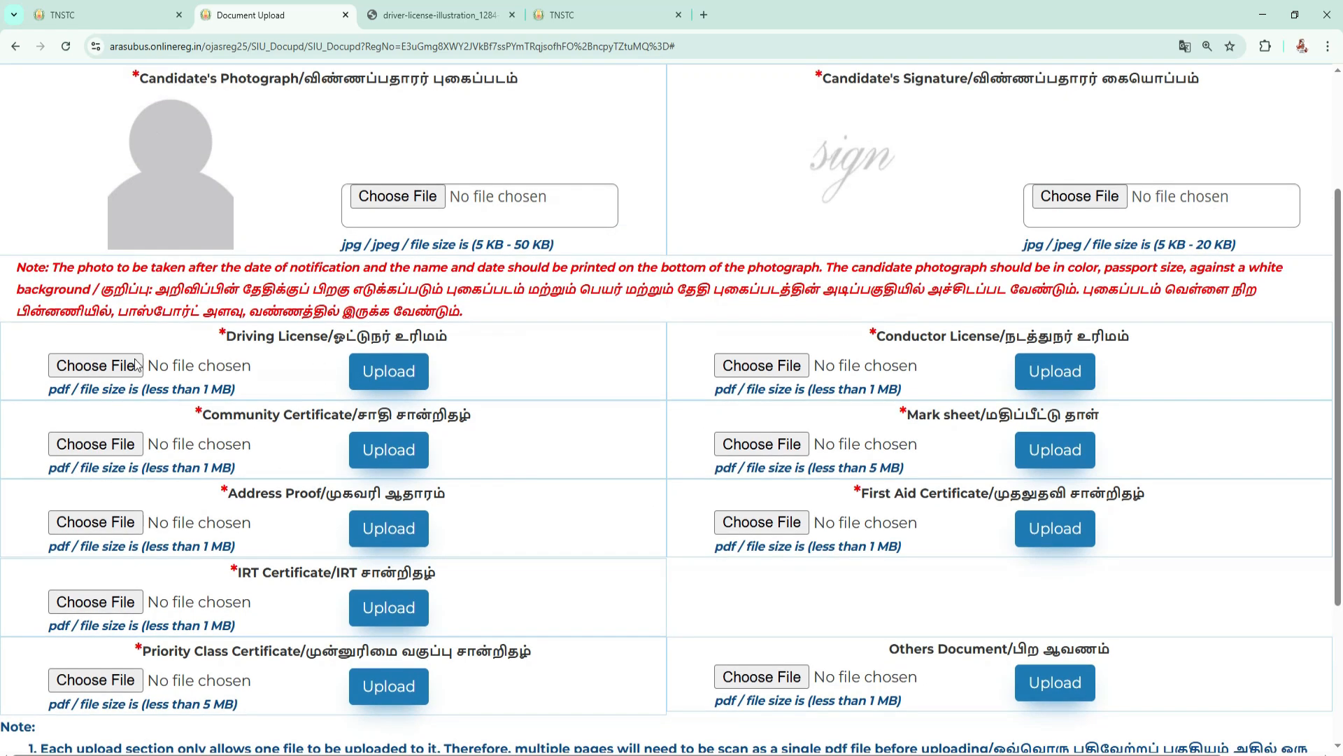
Upload the chosen Karnataka PDF as the Driving License, and check the remaining document sections through to the payment submission option.
{"action": "left_click", "coordinate": [415, 379]}
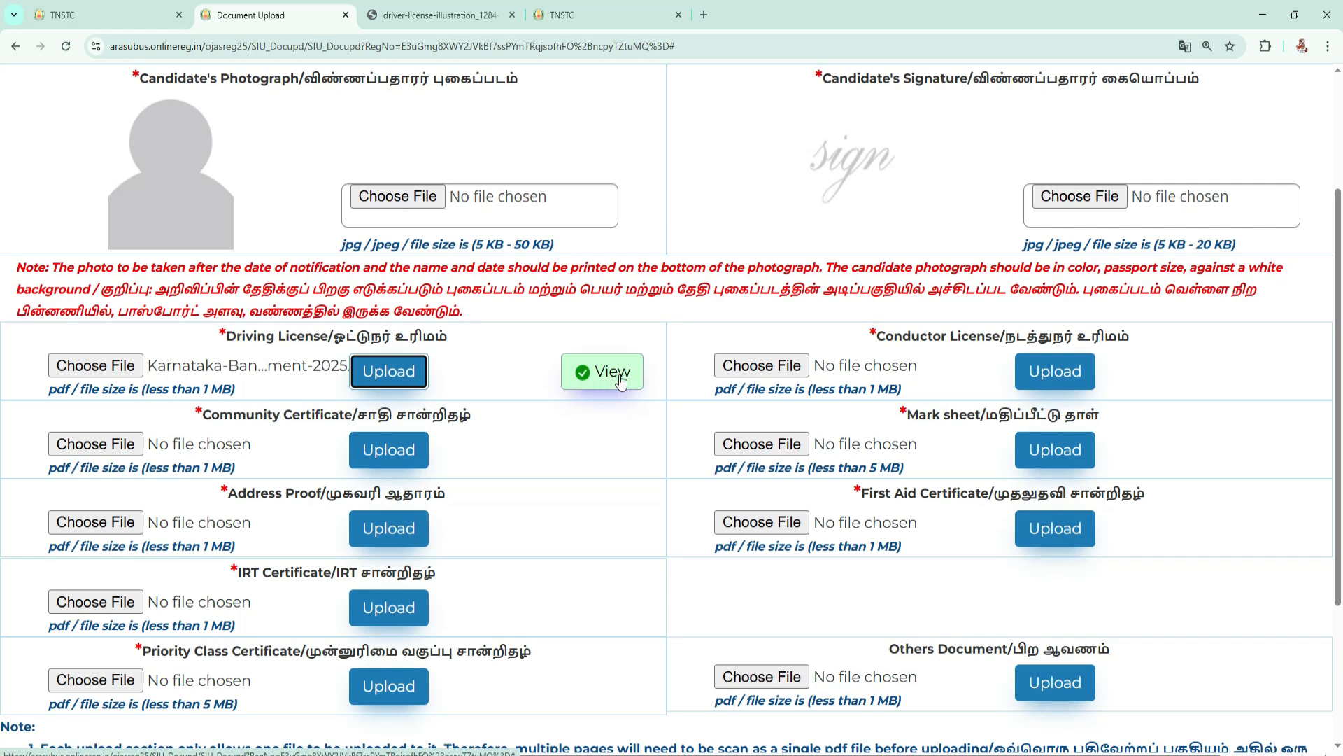
{"action": "scroll", "coordinate": [487, 393], "scroll_direction": "down", "scroll_amount": 1}
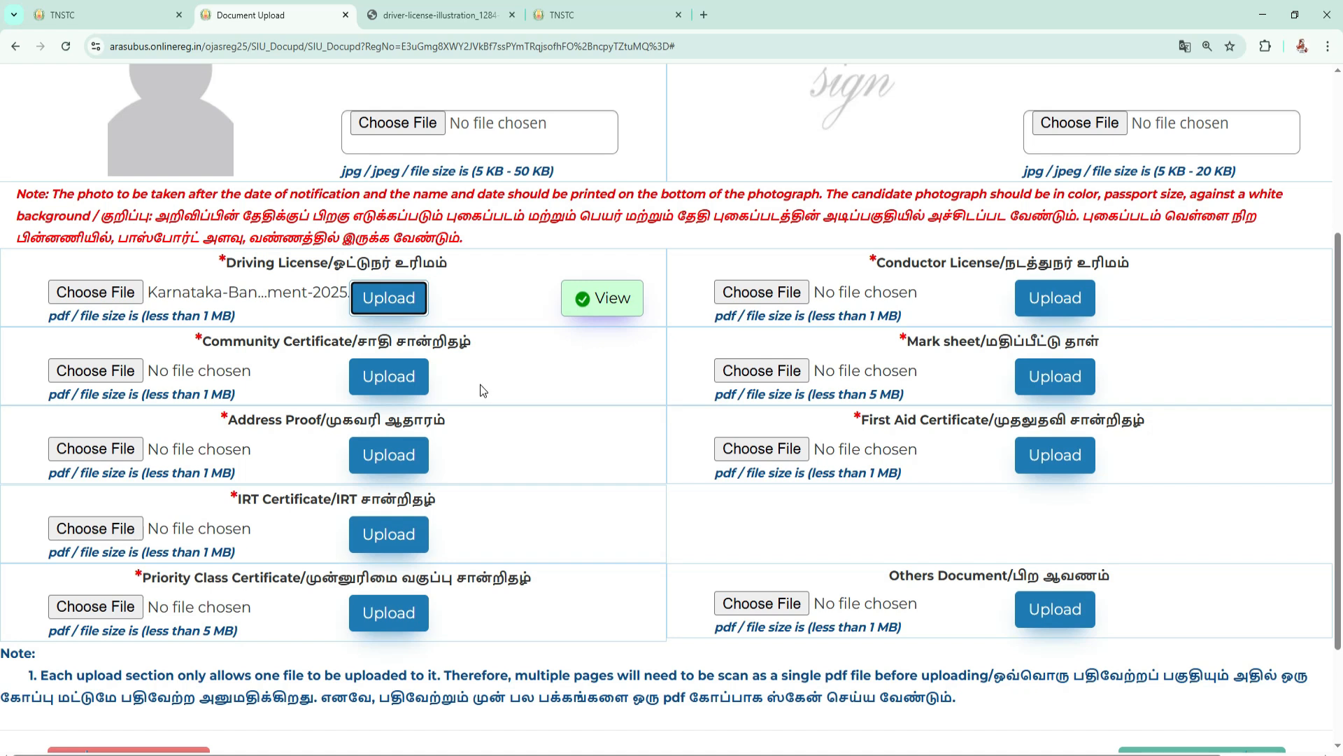
{"action": "scroll", "coordinate": [480, 390], "scroll_direction": "down", "scroll_amount": 1}
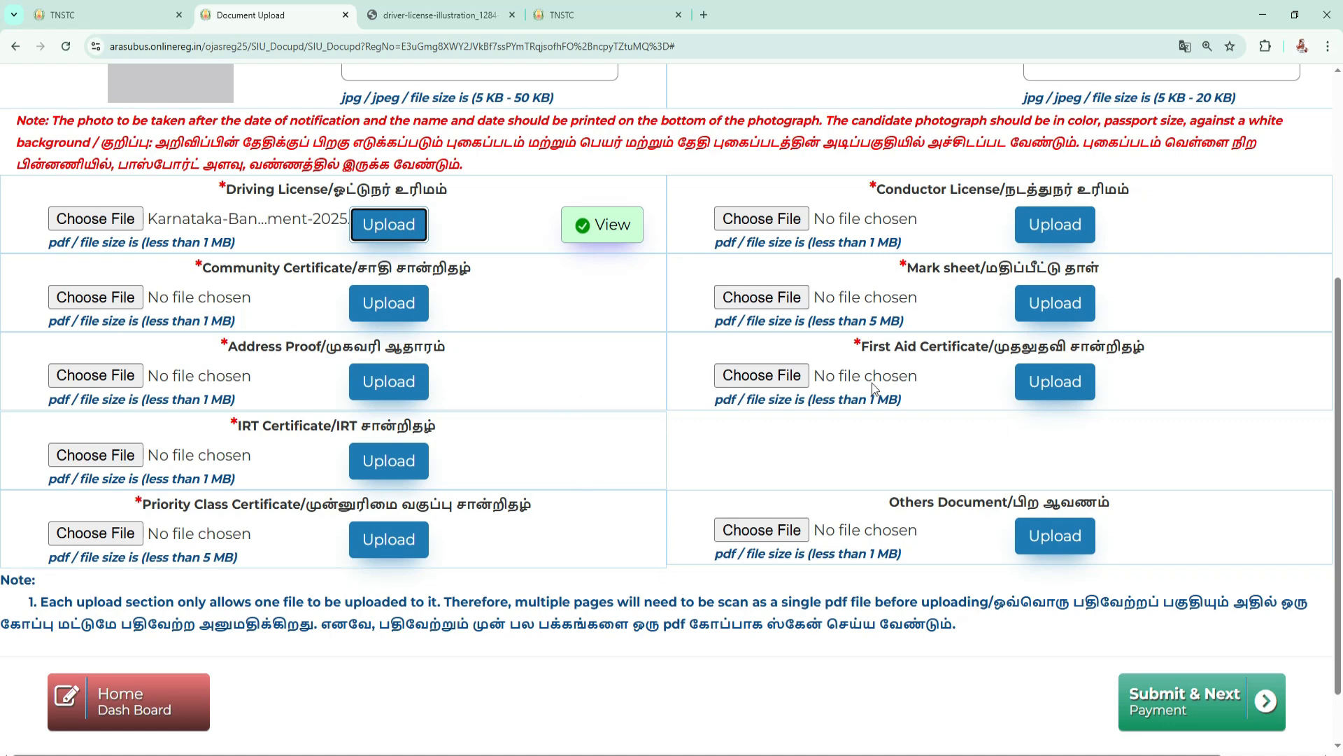
{"action": "scroll", "coordinate": [872, 383], "scroll_direction": "up", "scroll_amount": 3}
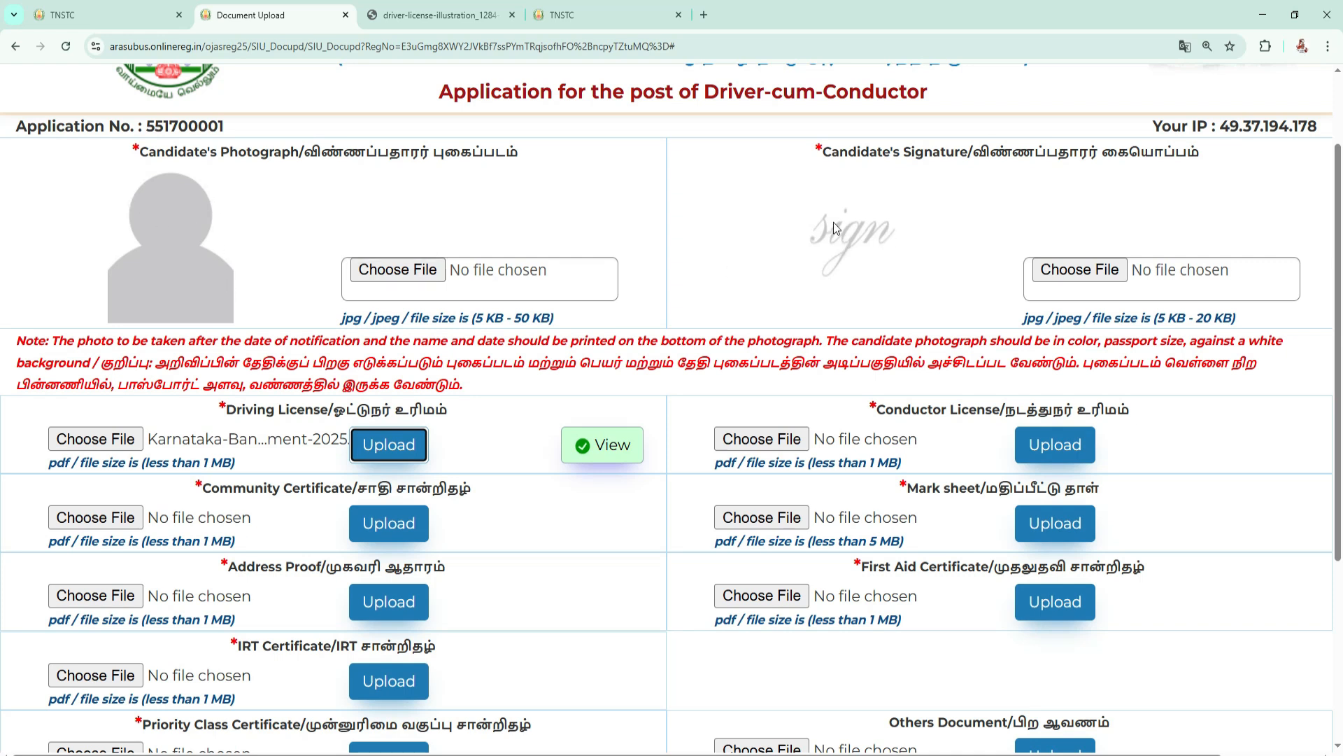
{"action": "scroll", "coordinate": [905, 277], "scroll_direction": "down", "scroll_amount": 4}
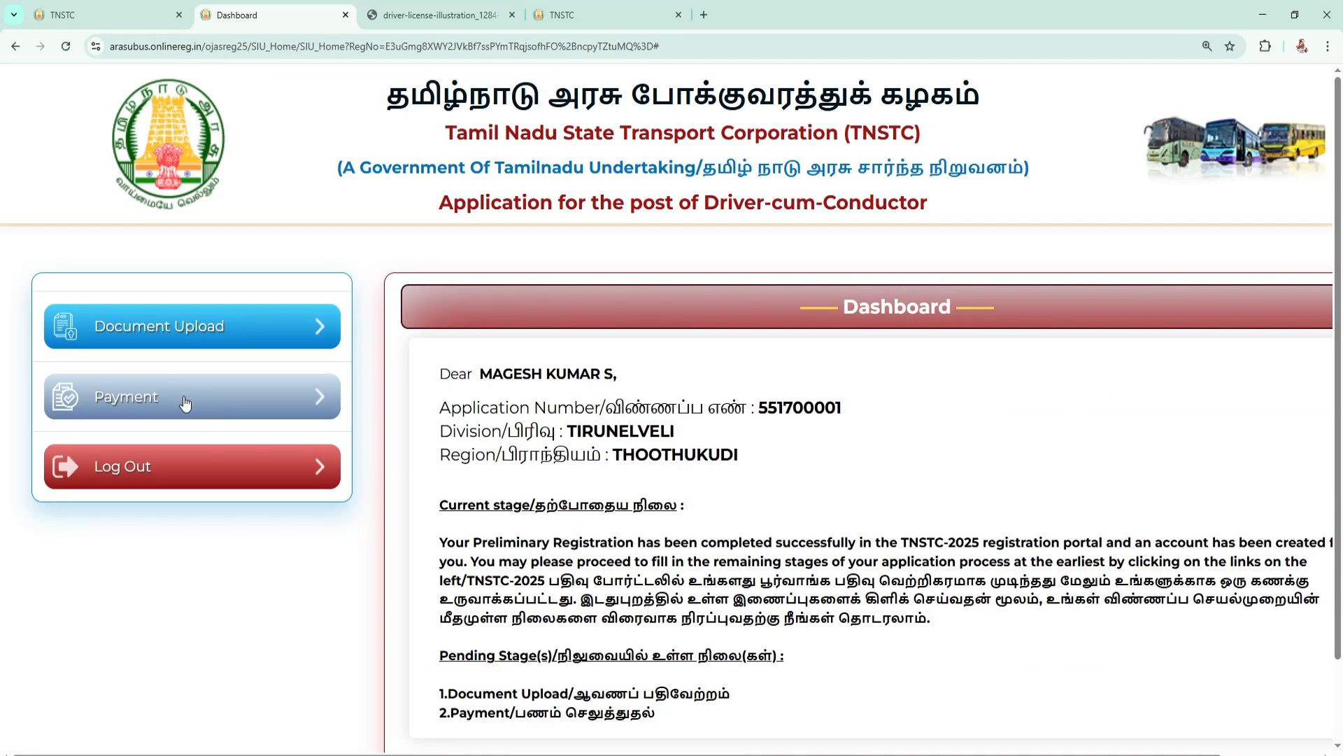
Return to the dashboard, try to open the Payment stage, and review the current and pending application stages.
{"action": "left_click", "coordinate": [192, 391]}
{"action": "scroll", "coordinate": [194, 392], "scroll_direction": "down", "scroll_amount": 2}
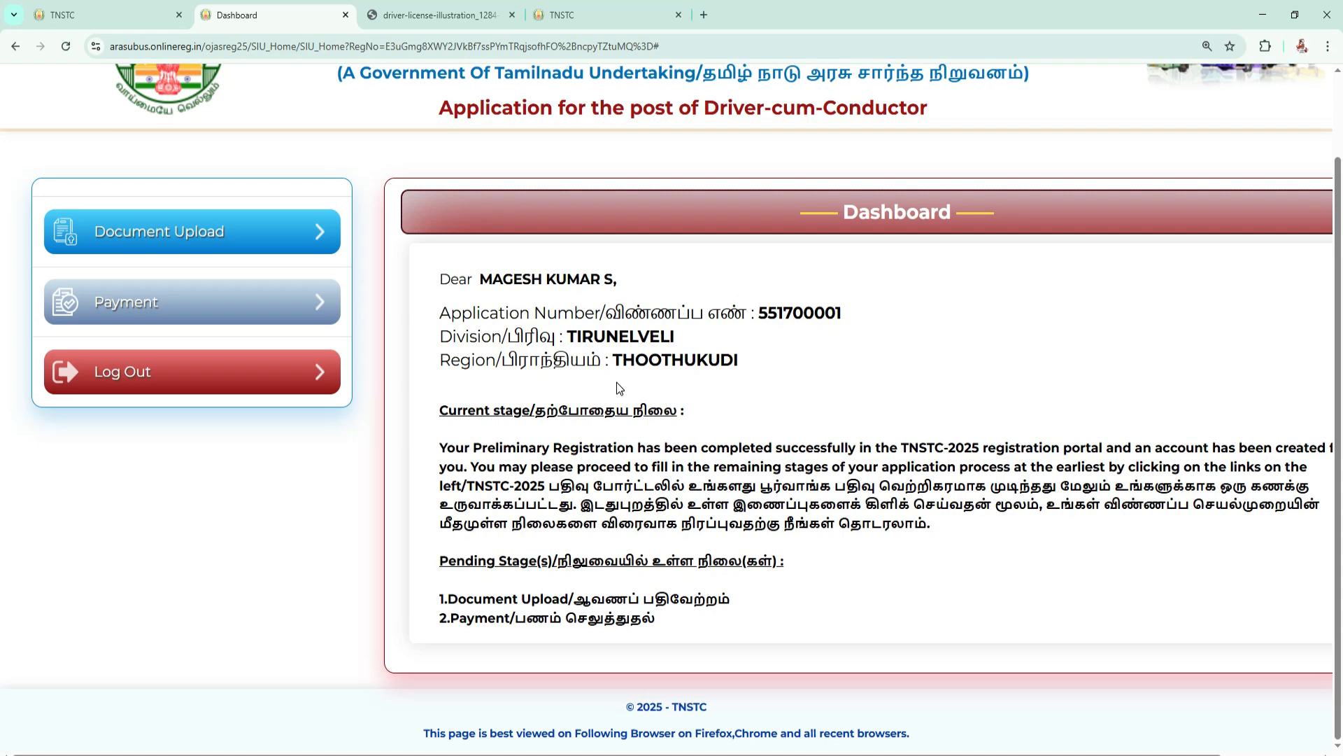
{"action": "scroll", "coordinate": [618, 382], "scroll_direction": "up", "scroll_amount": 1}
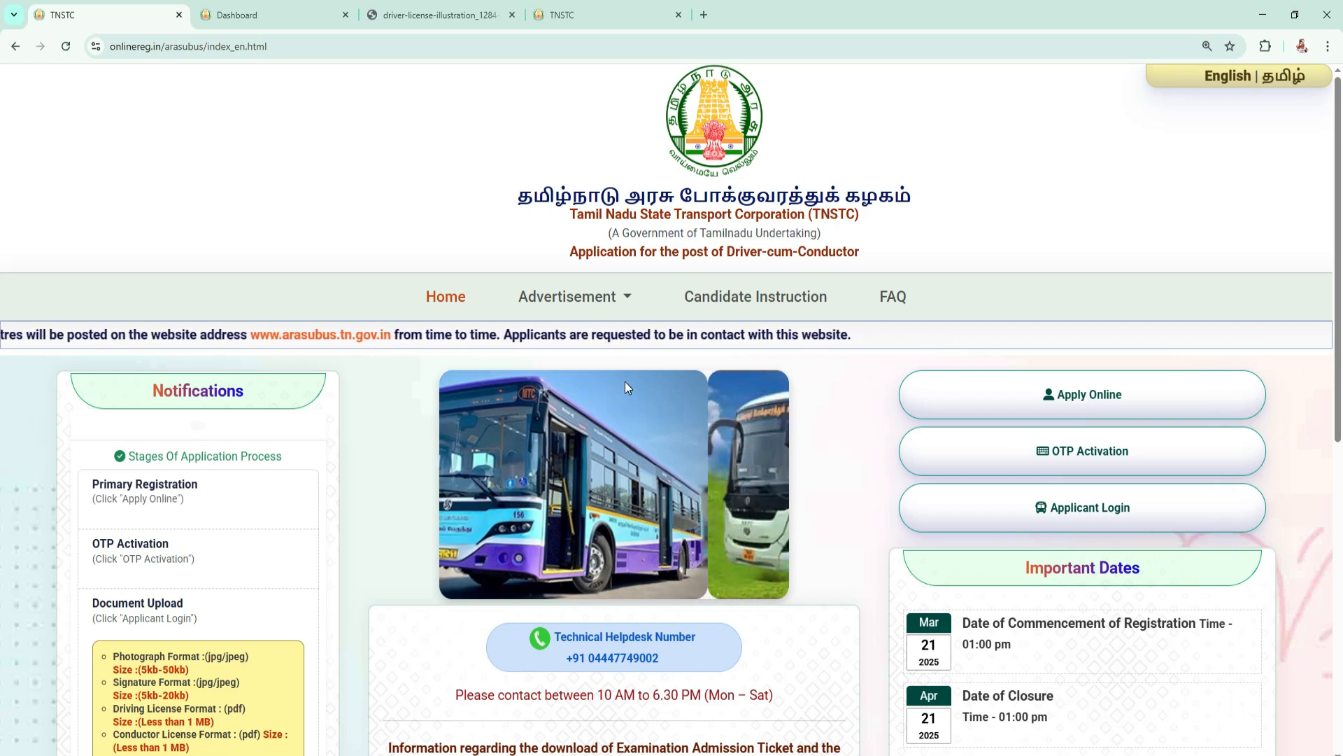
Switch to the TNSTC home page, read the technical helpdesk details, and highlight the helpdesk's daily contact hours.
{"action": "scroll", "coordinate": [952, 560], "scroll_direction": "down", "scroll_amount": 3}
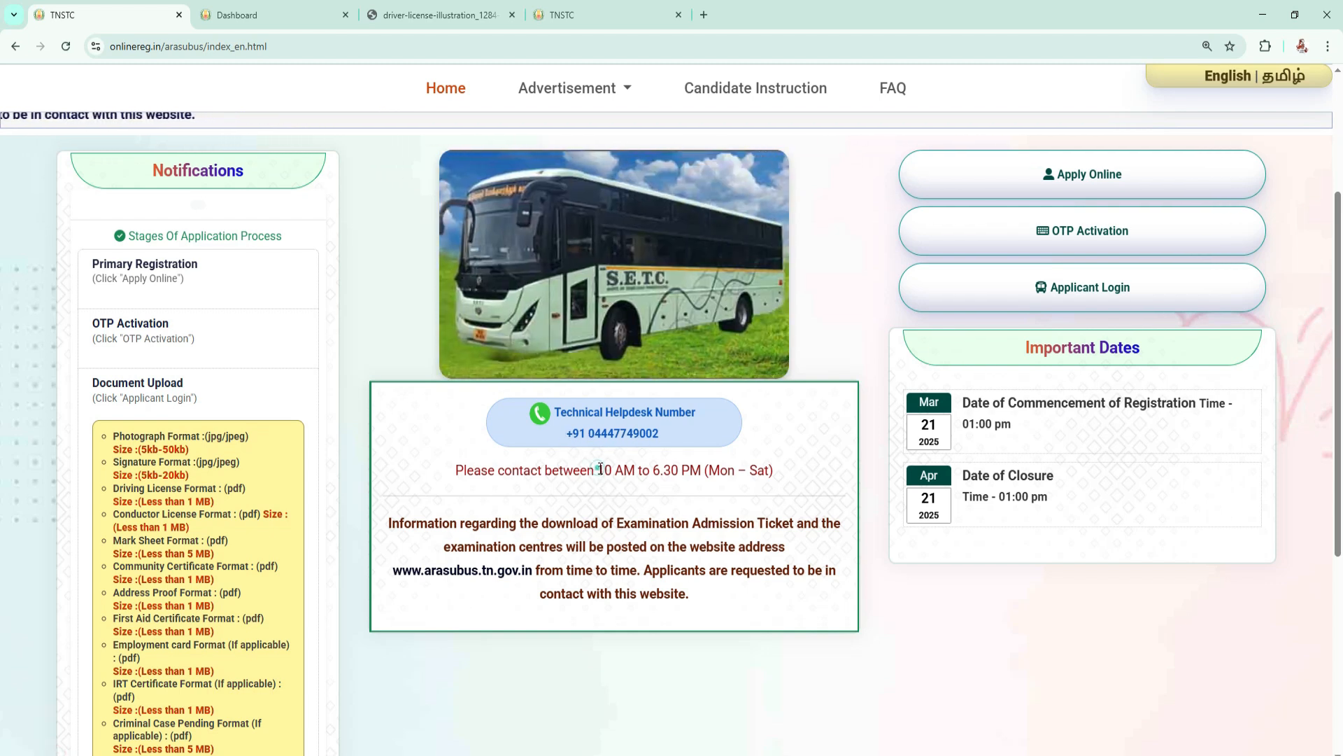
{"action": "left_click_drag", "start_coordinate": [708, 473], "coordinate": [701, 474]}
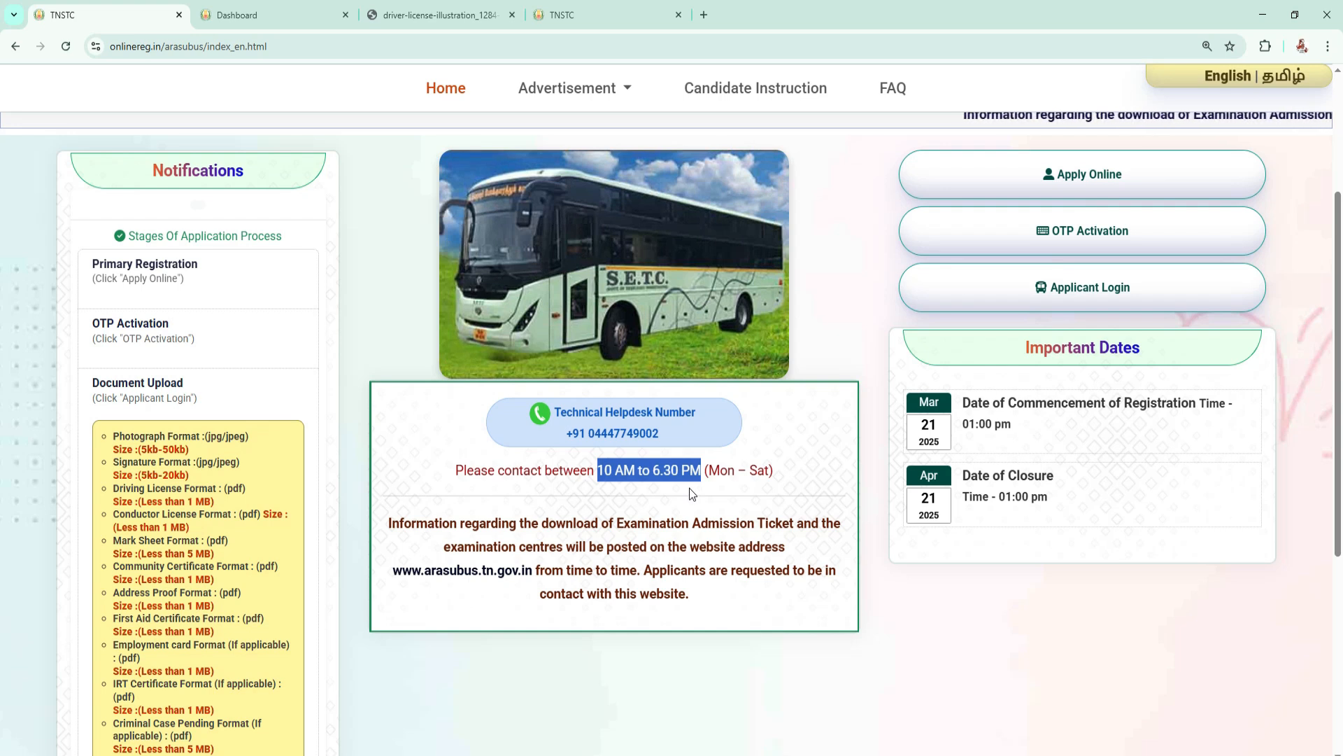
{"action": "scroll", "coordinate": [681, 487], "scroll_direction": "up", "scroll_amount": 3}
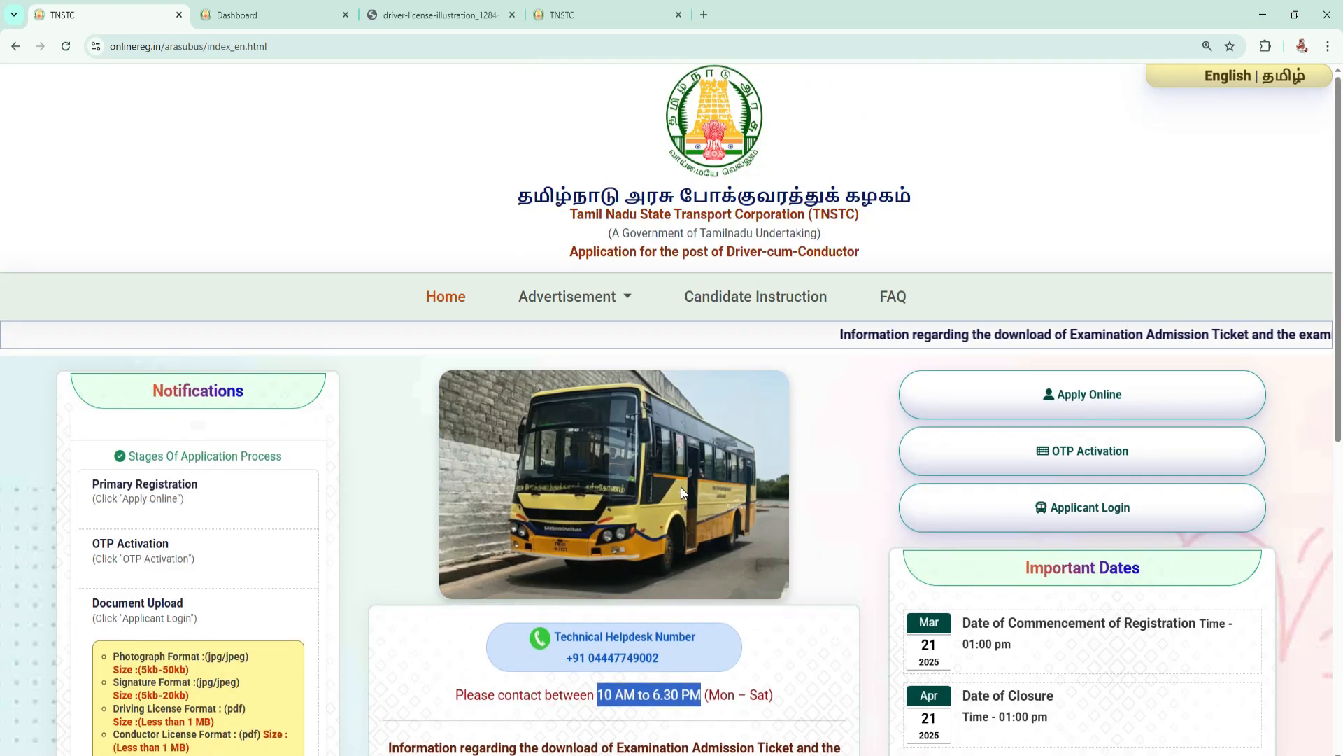